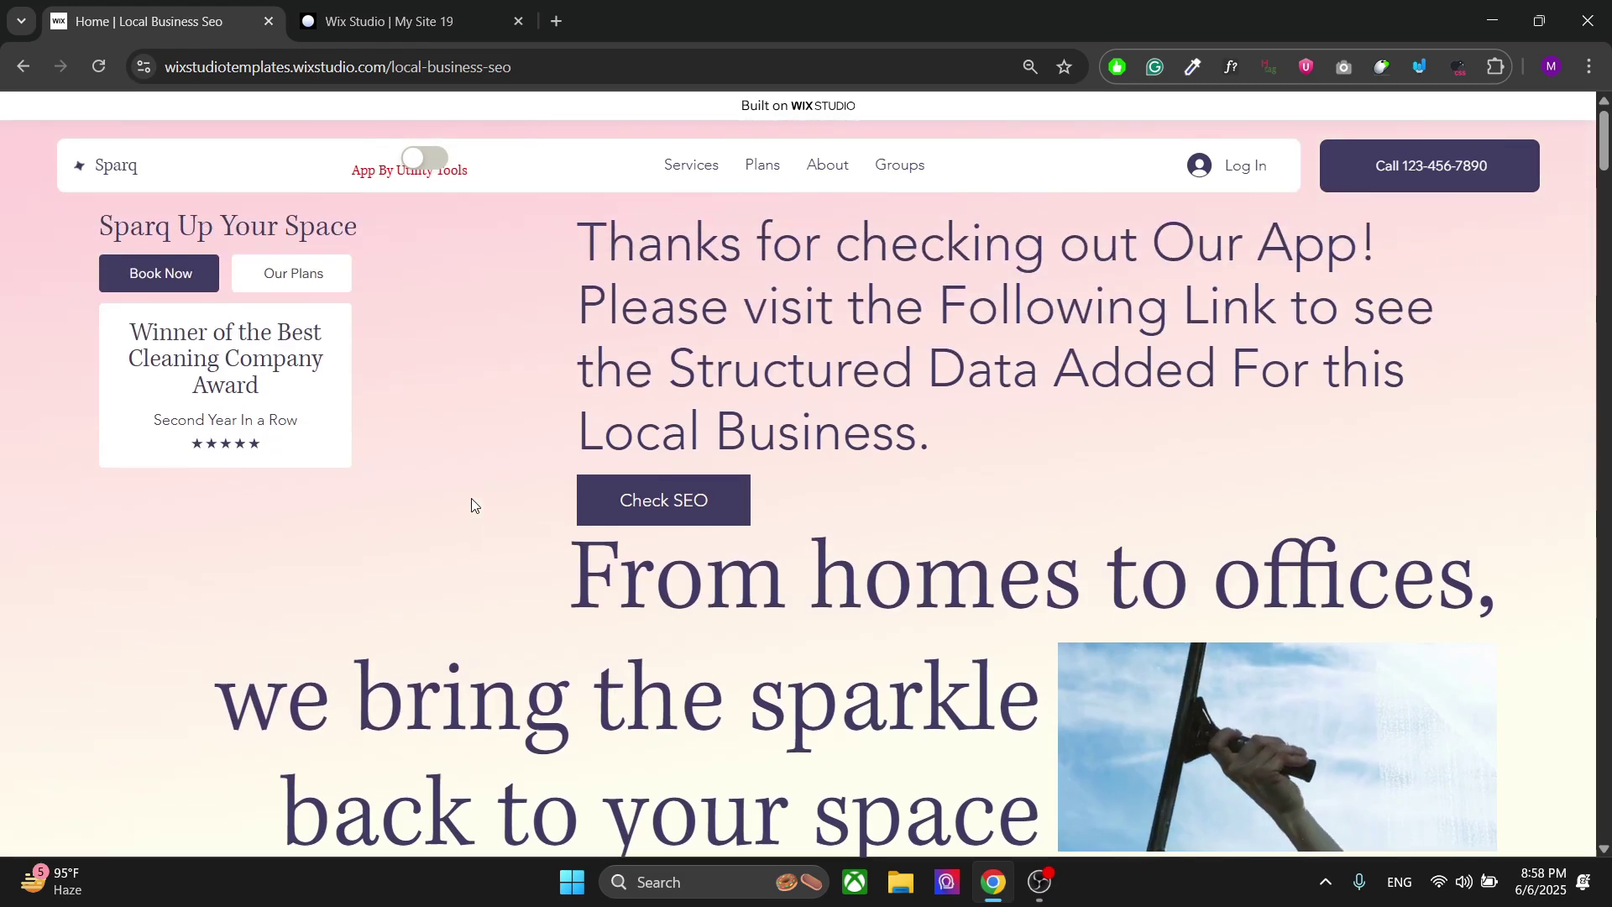
Switch the test site to dark mode, scroll through it, then return to light mode
left_click(428, 168)
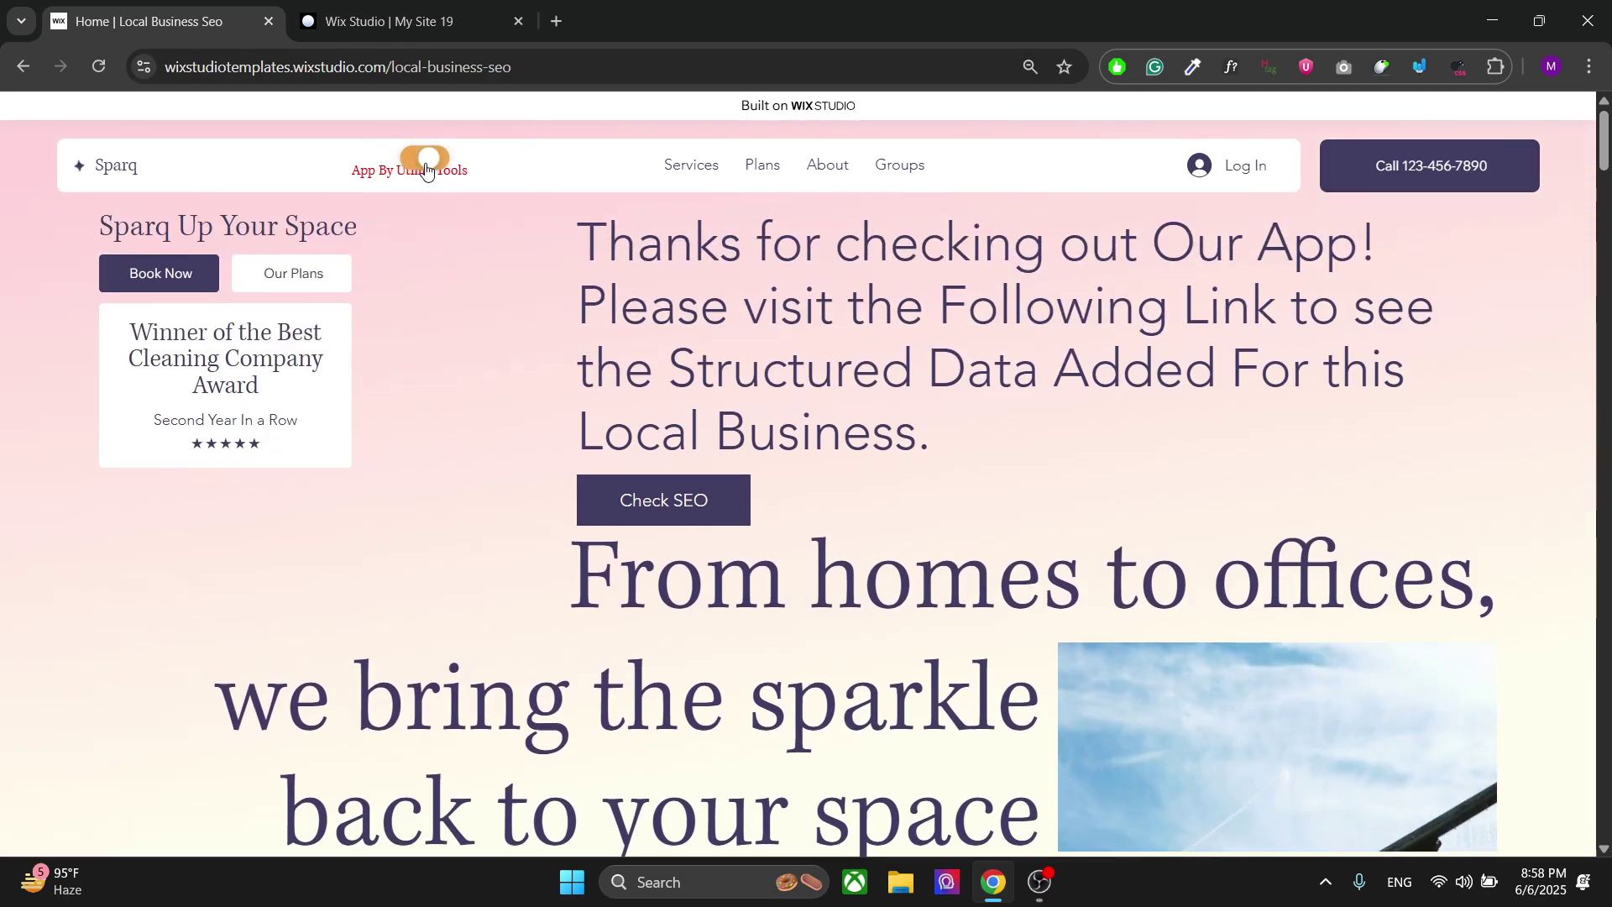
scroll(471, 340, "down", 3)
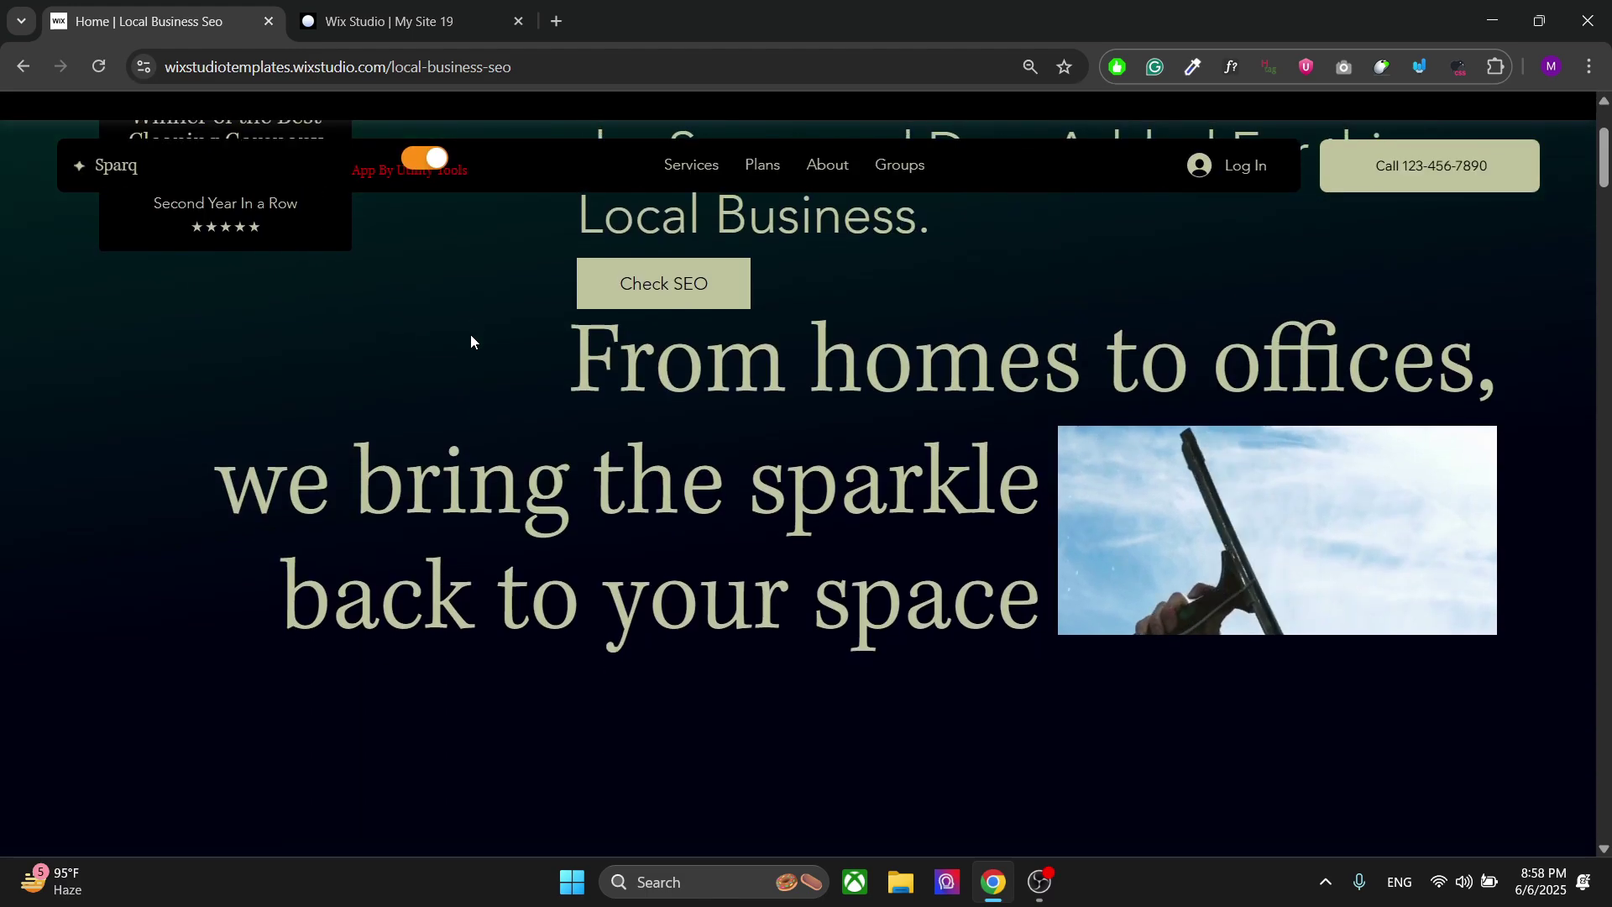
scroll(472, 340, "down", 4)
scroll(472, 340, "down", 3)
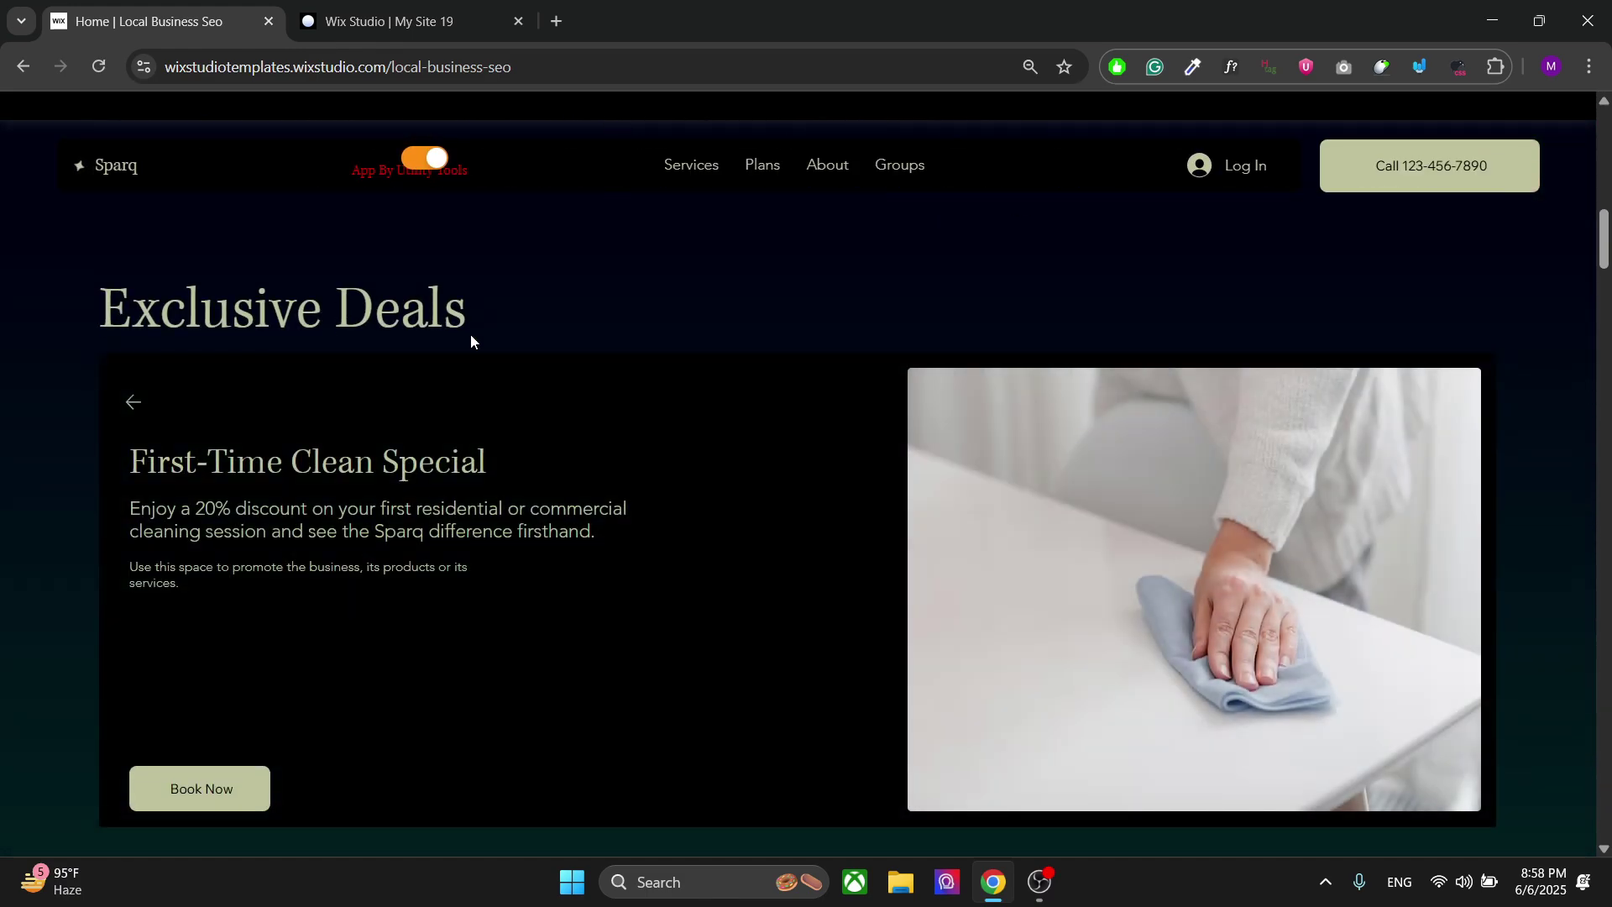
scroll(470, 337, "down", 5)
scroll(470, 338, "down", 5)
scroll(470, 338, "down", 5)
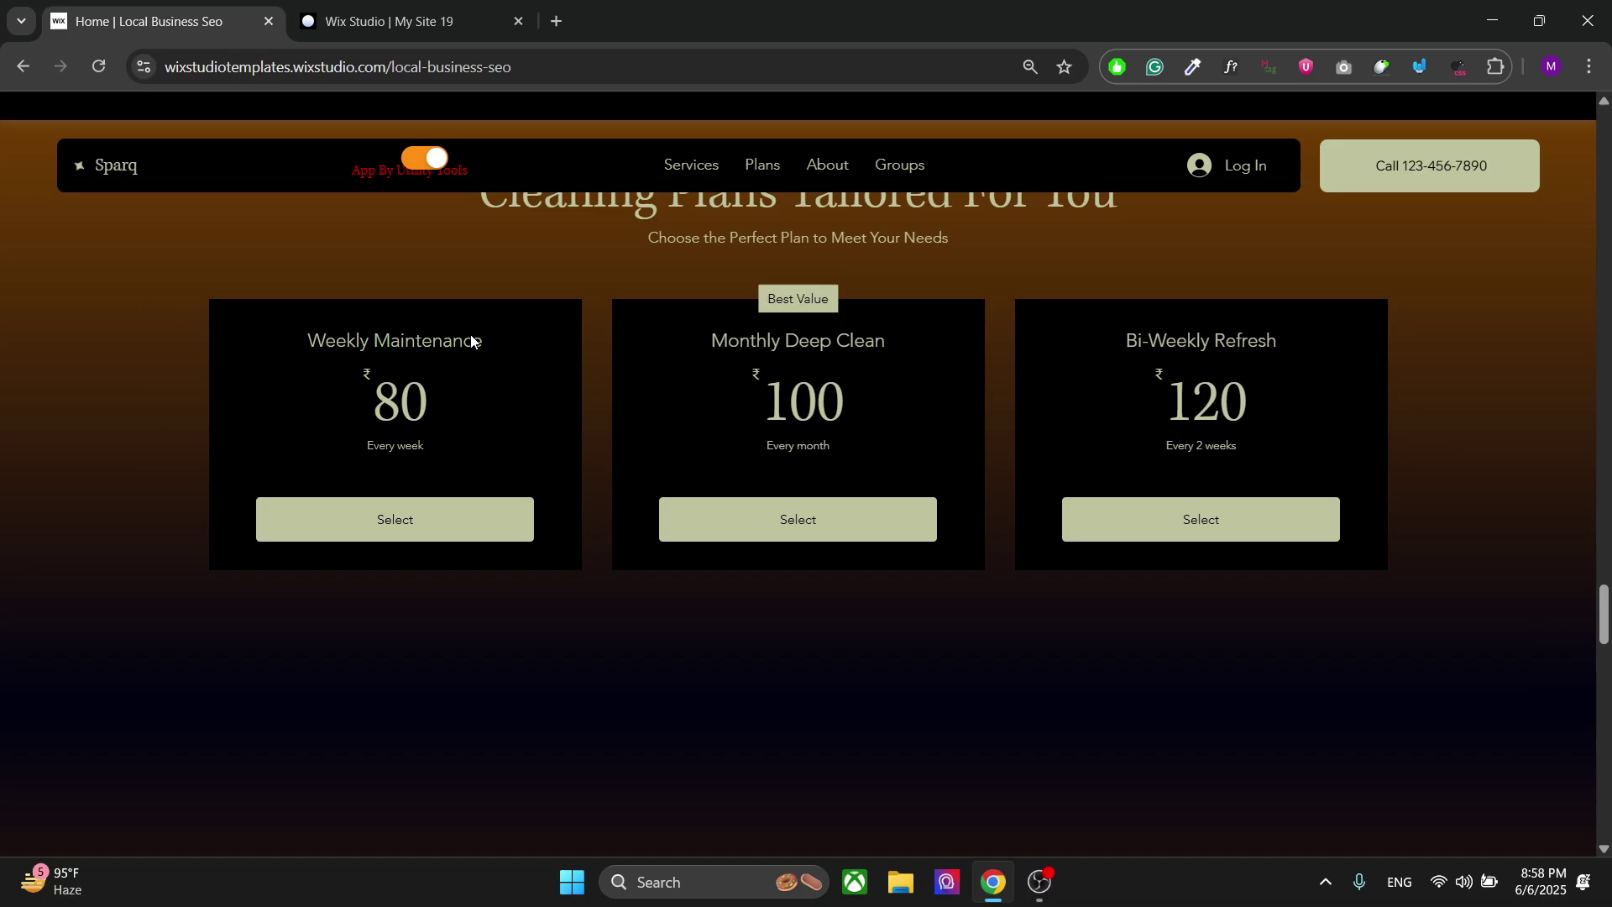
scroll(470, 336, "down", 5)
scroll(471, 336, "down", 5)
scroll(450, 554, "up", 5)
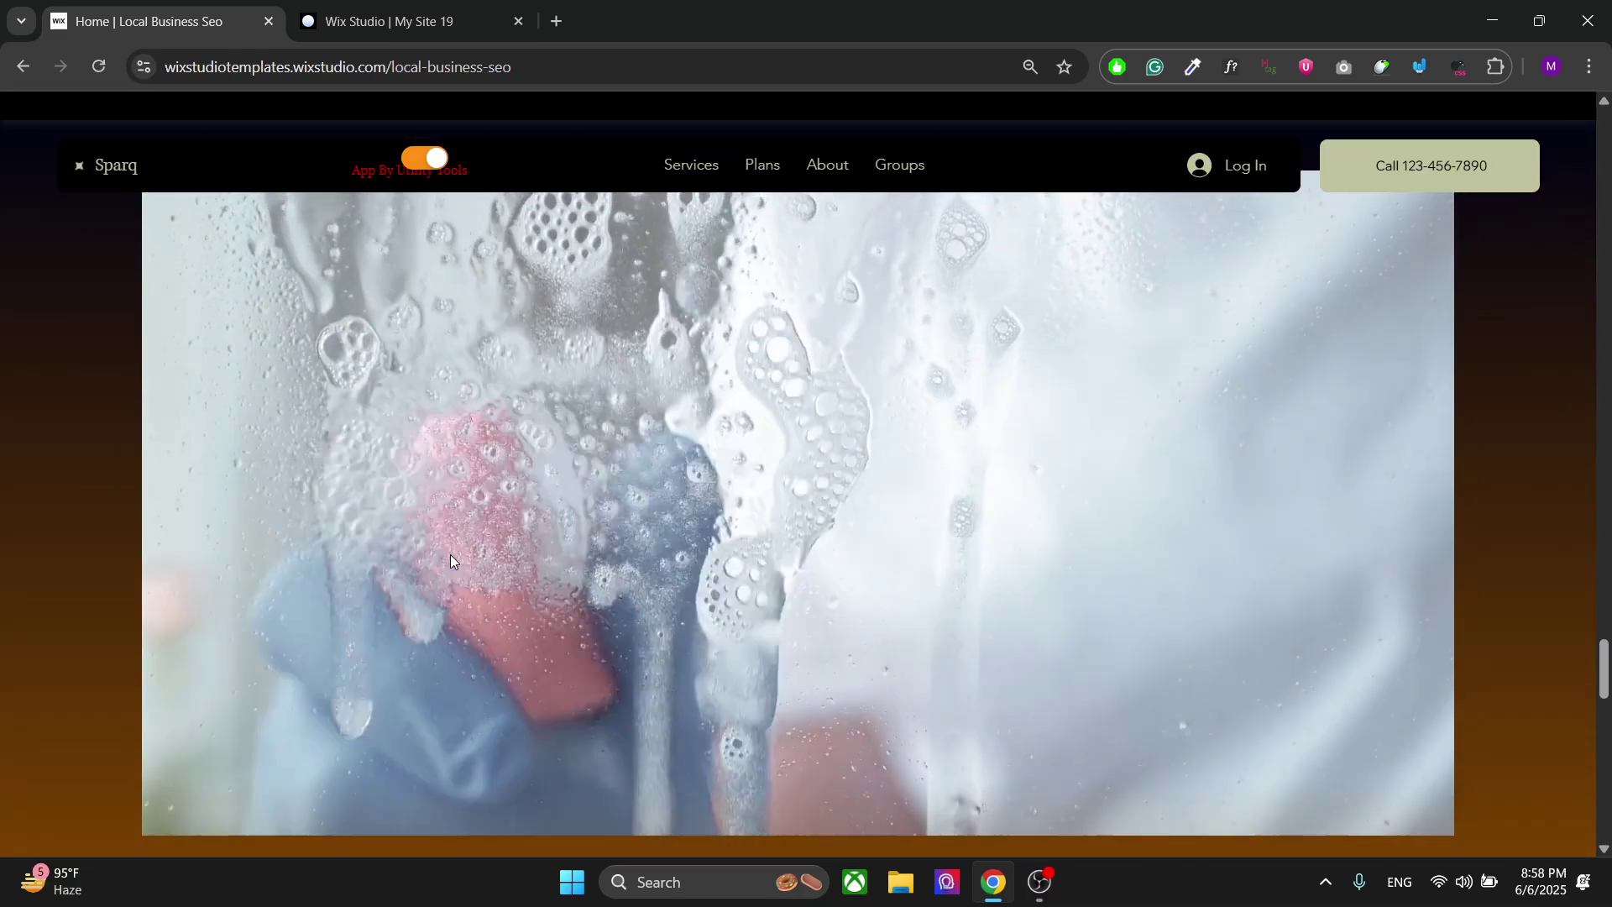
scroll(450, 554, "up", 5)
scroll(450, 555, "up", 5)
scroll(450, 554, "up", 3)
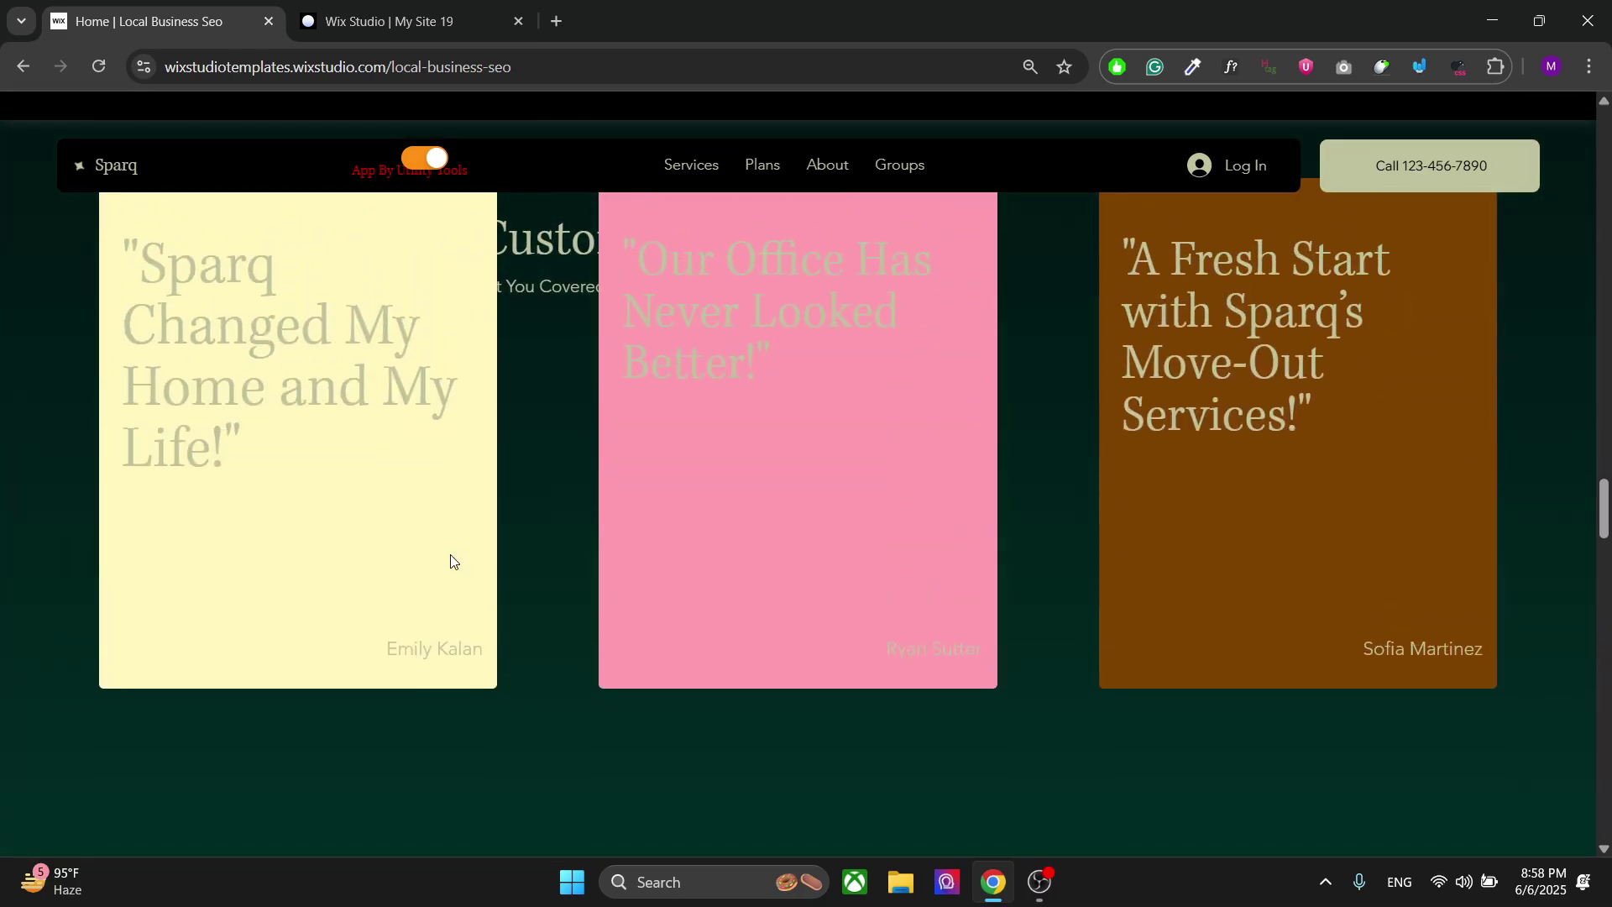
left_click(437, 180)
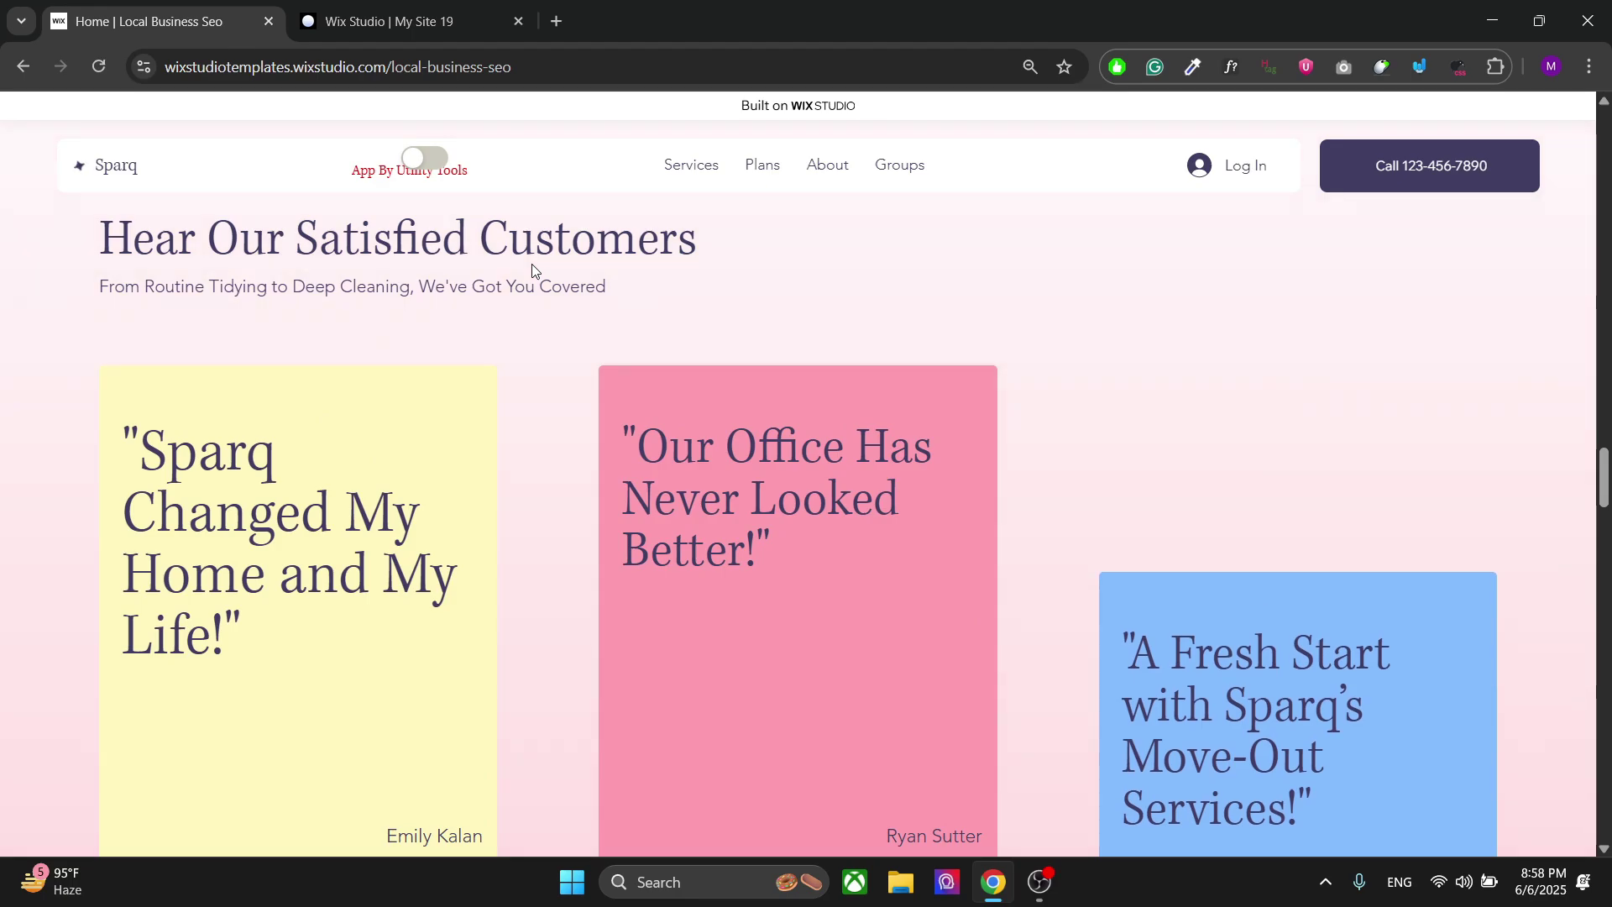
scroll(532, 268, "up", 3)
scroll(532, 269, "up", 5)
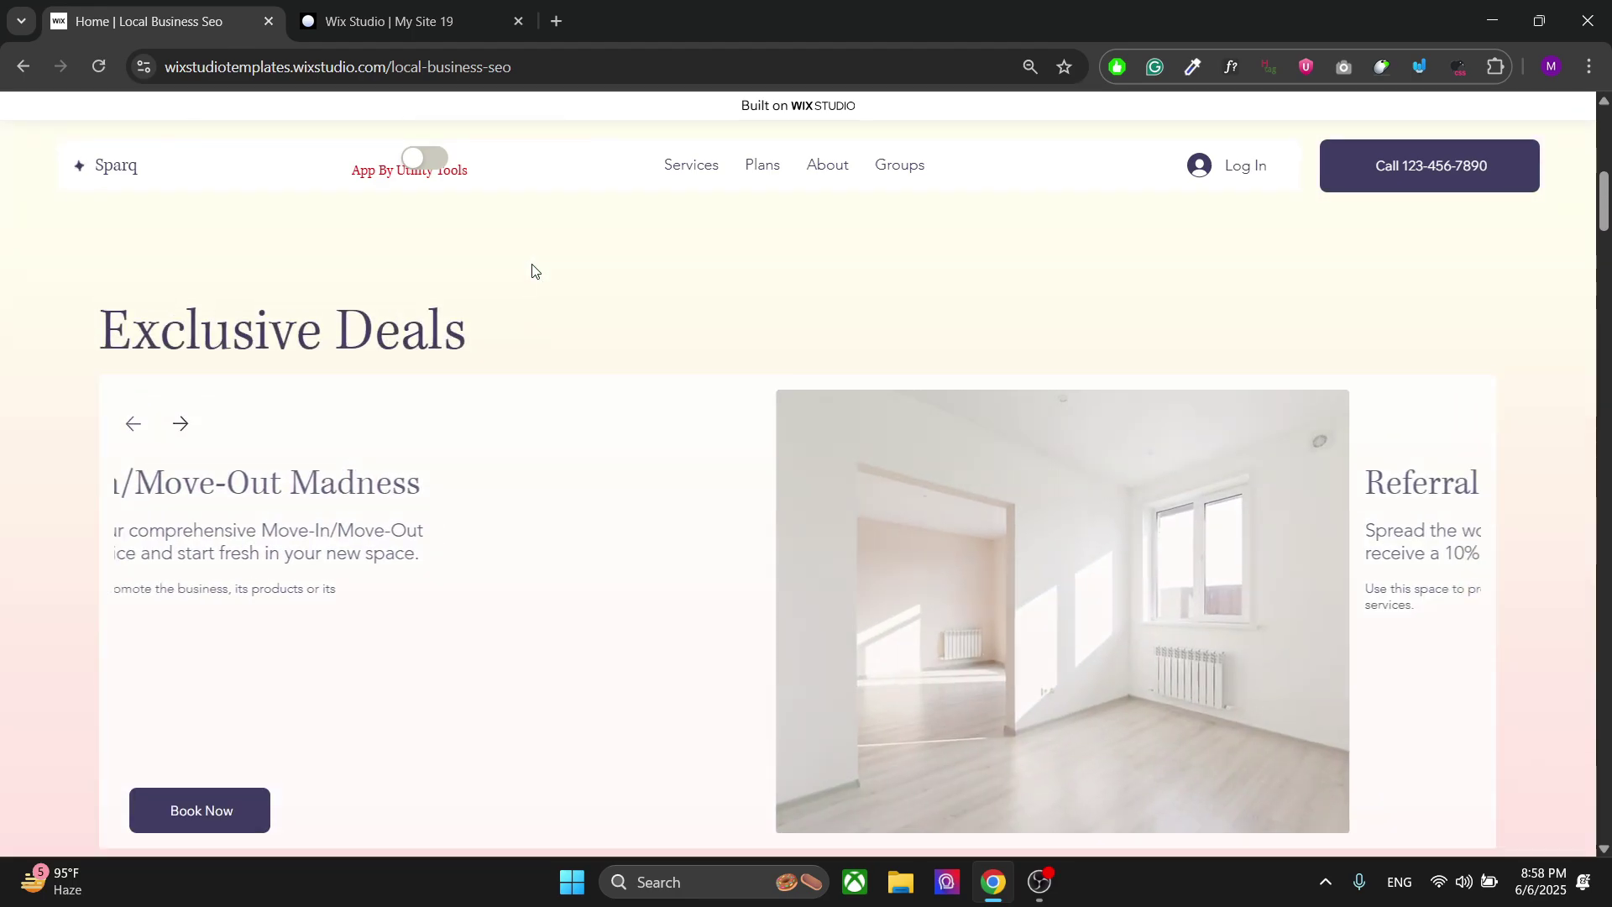
scroll(532, 269, "up", 5)
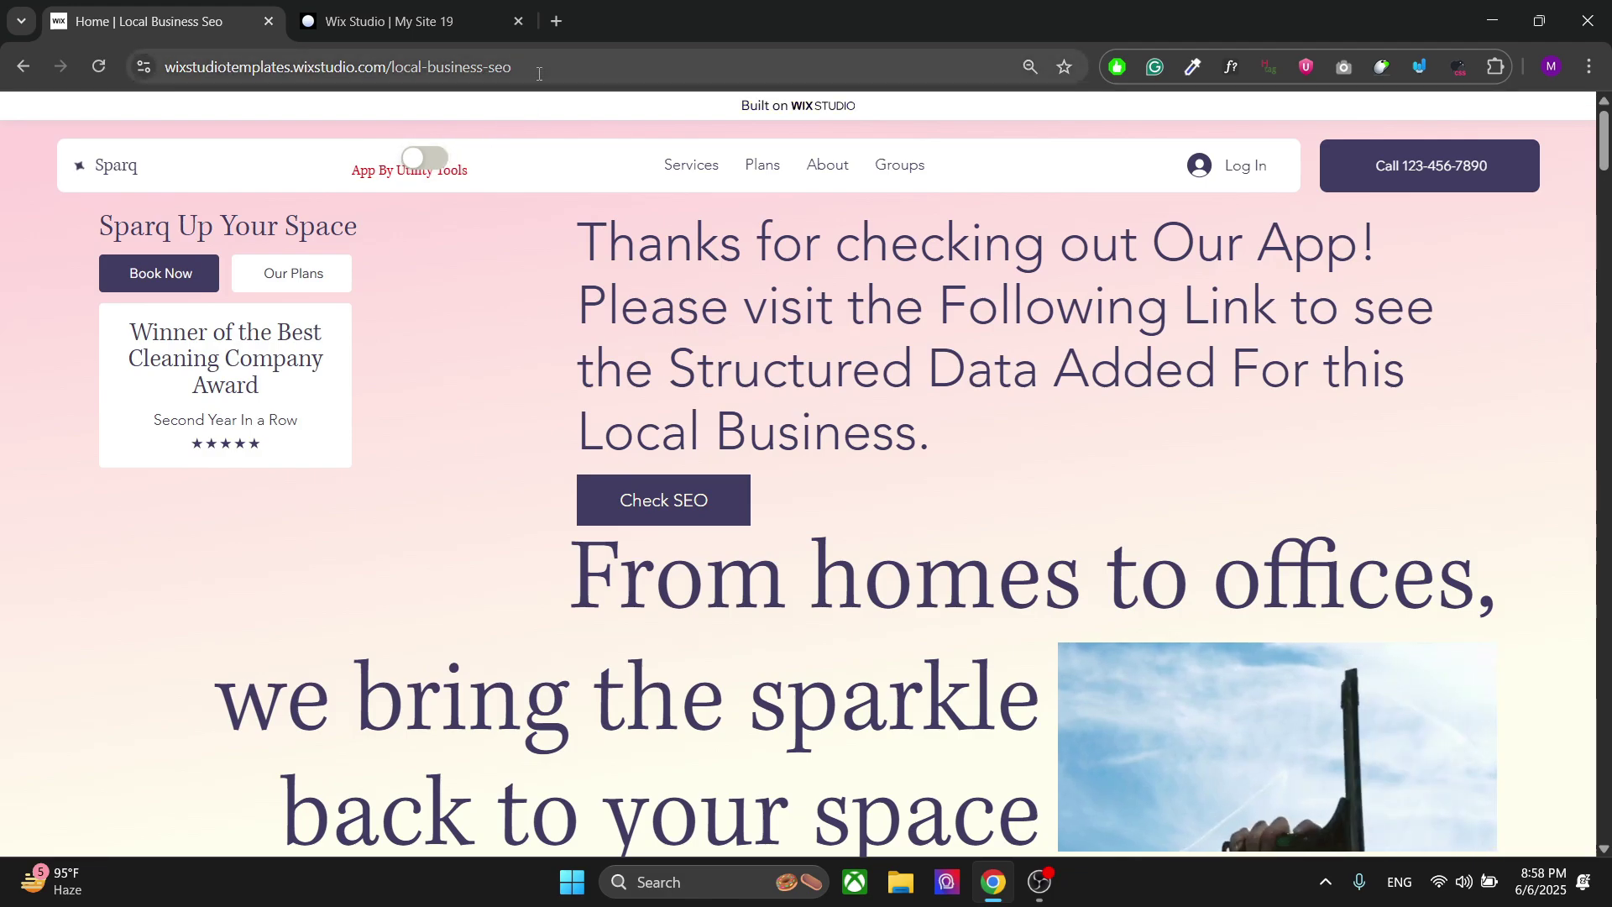
Go to the site's /blog page and open the first blog post
left_click(538, 74)
key("ctrl+a")
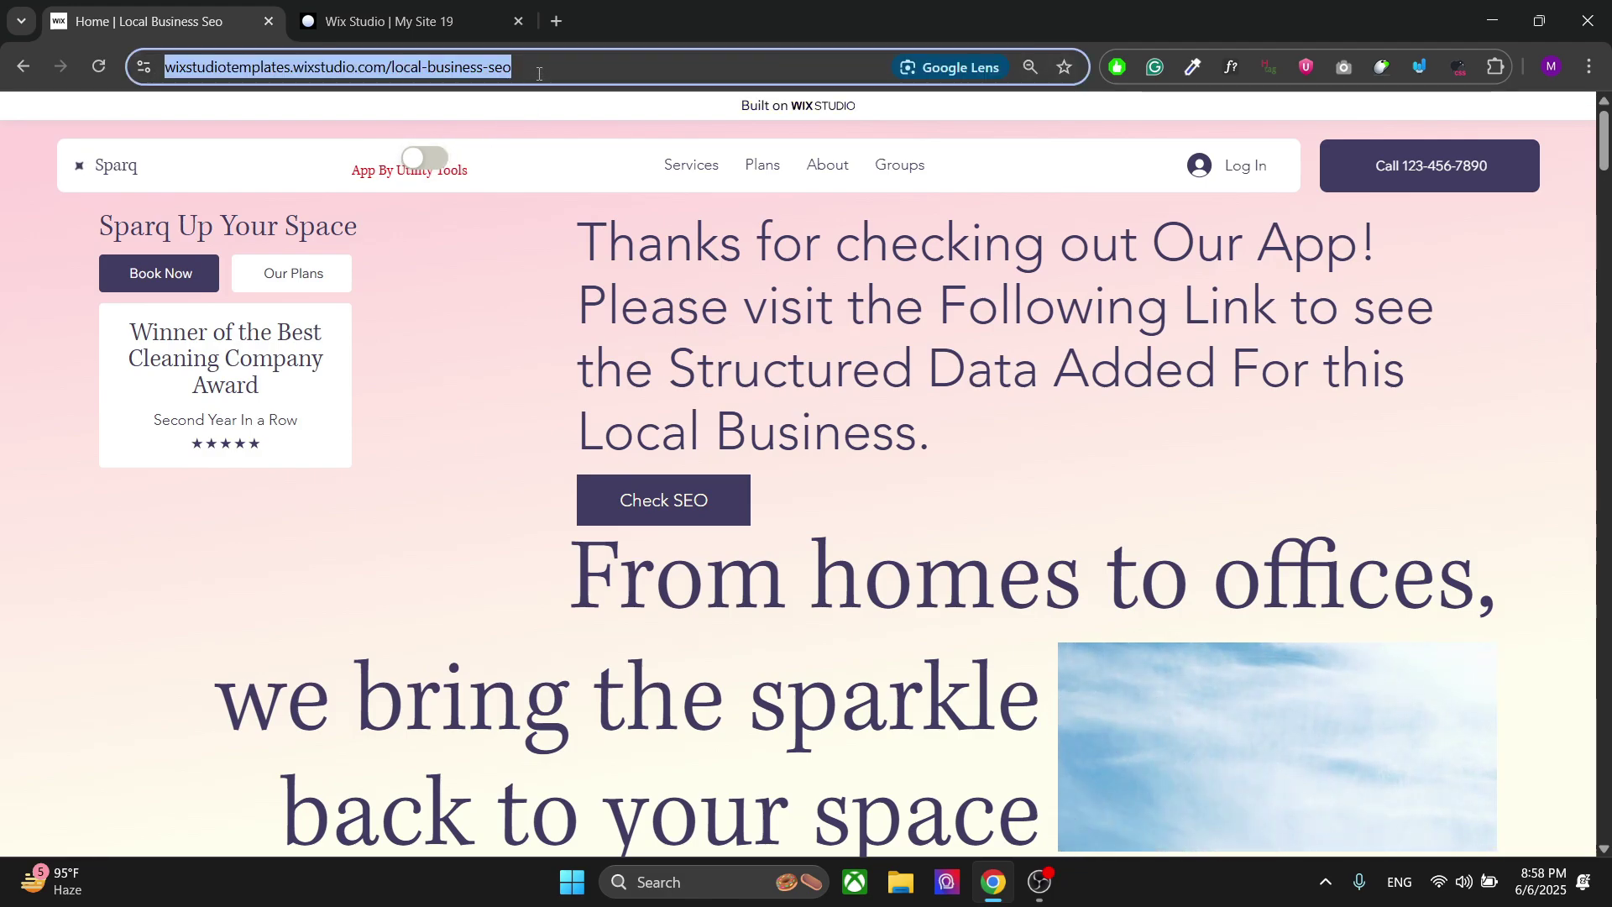
key("End")
type("/")
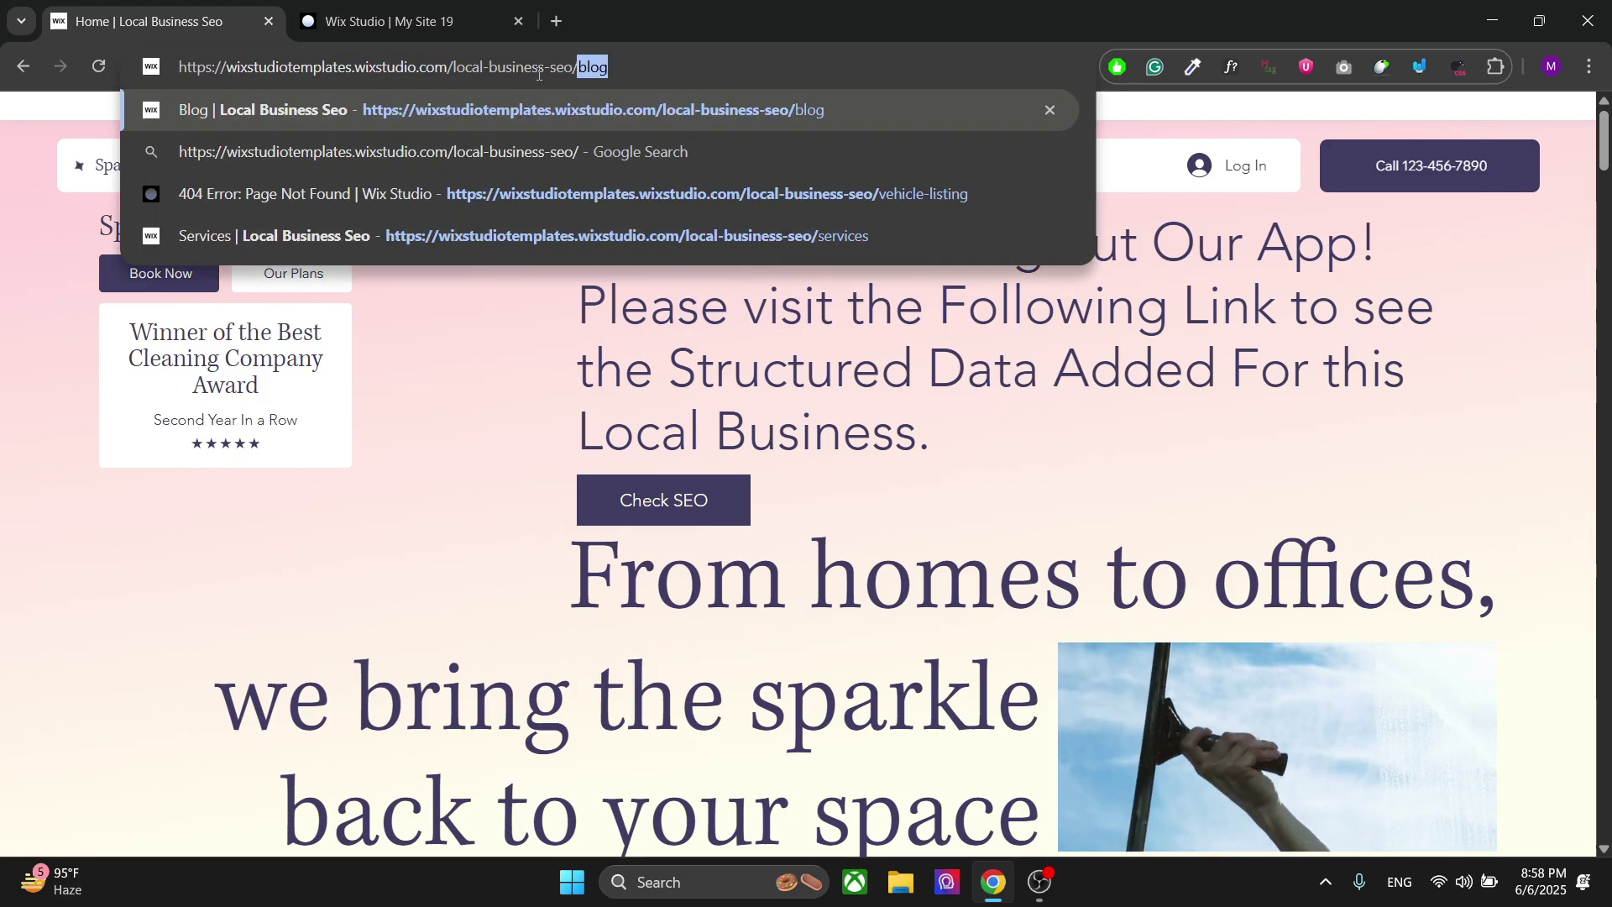
key("Return")
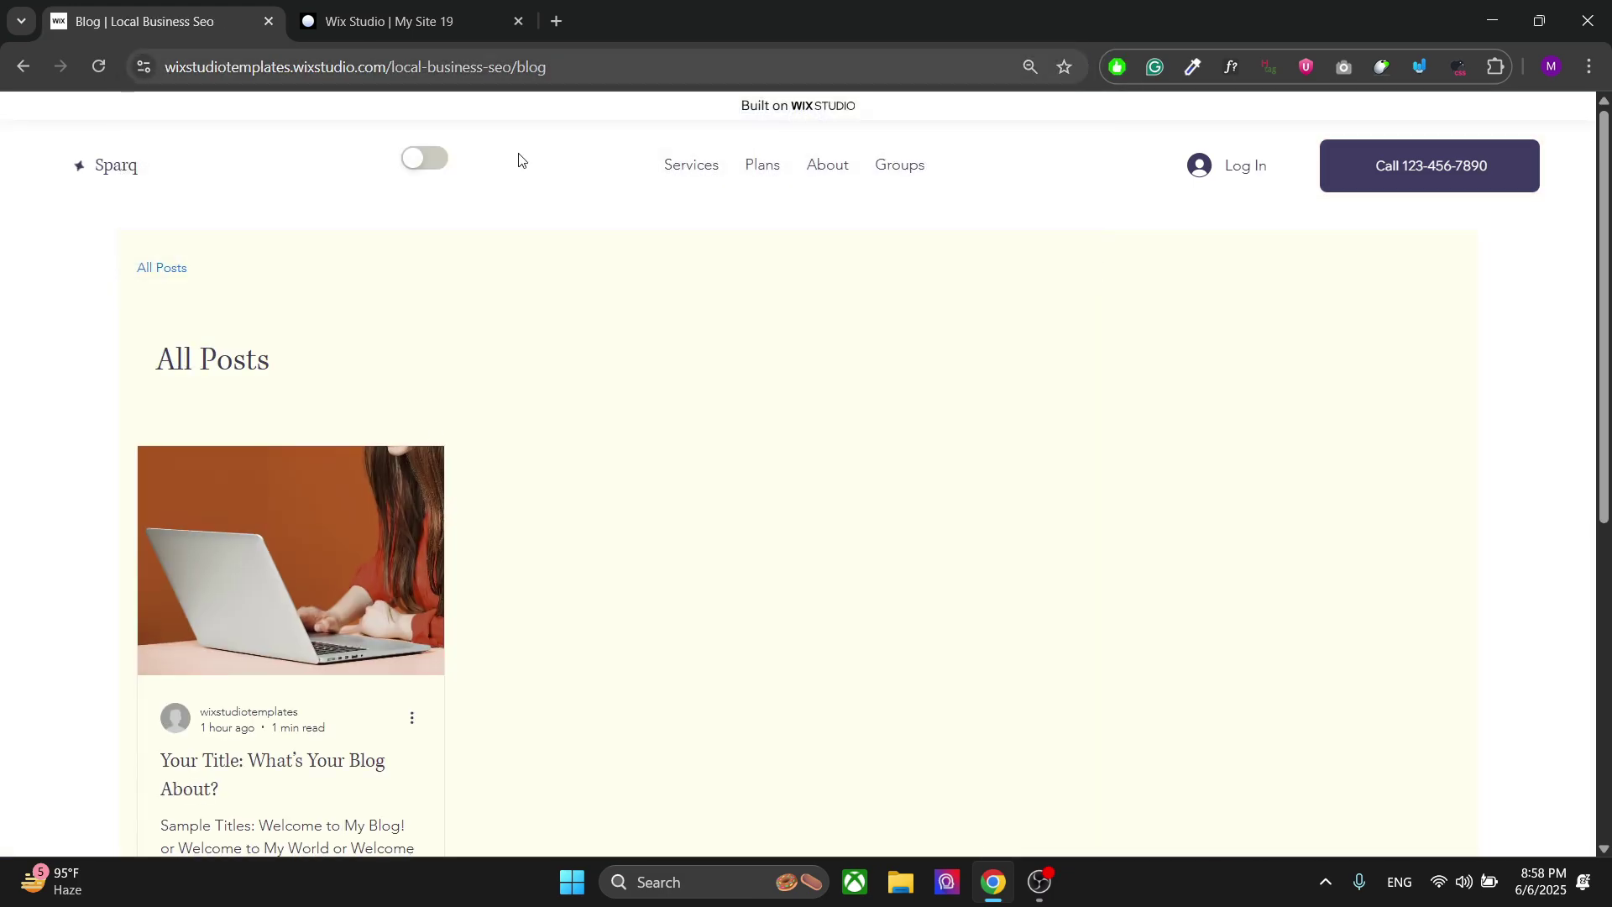
left_click(330, 598)
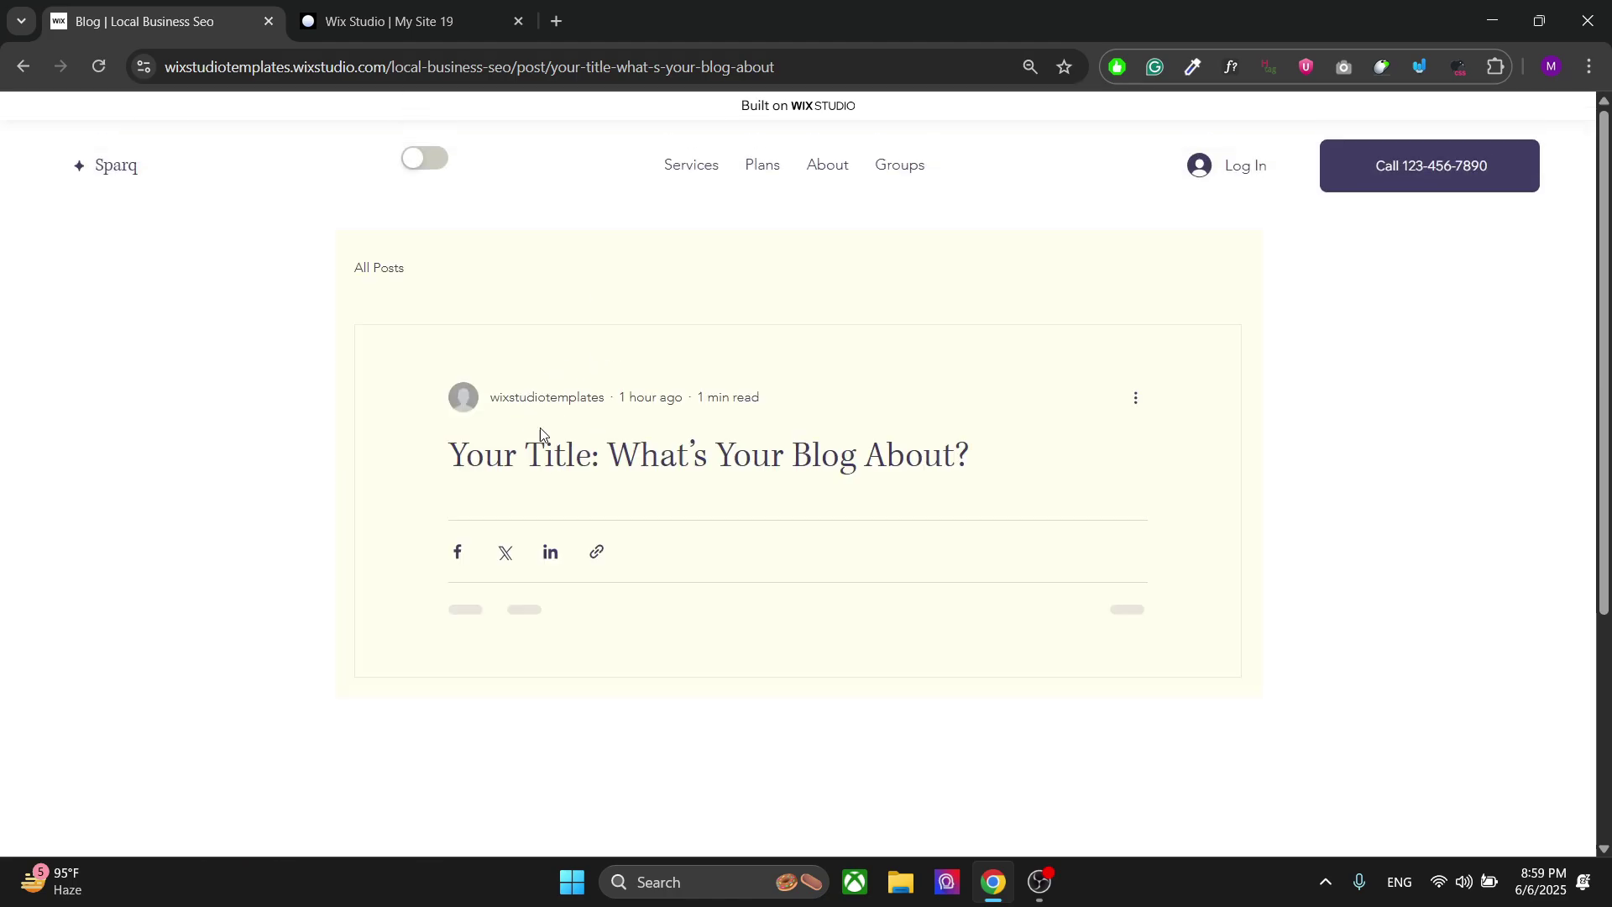
Turn on dark mode on the blog post and scroll through it
left_click(426, 160)
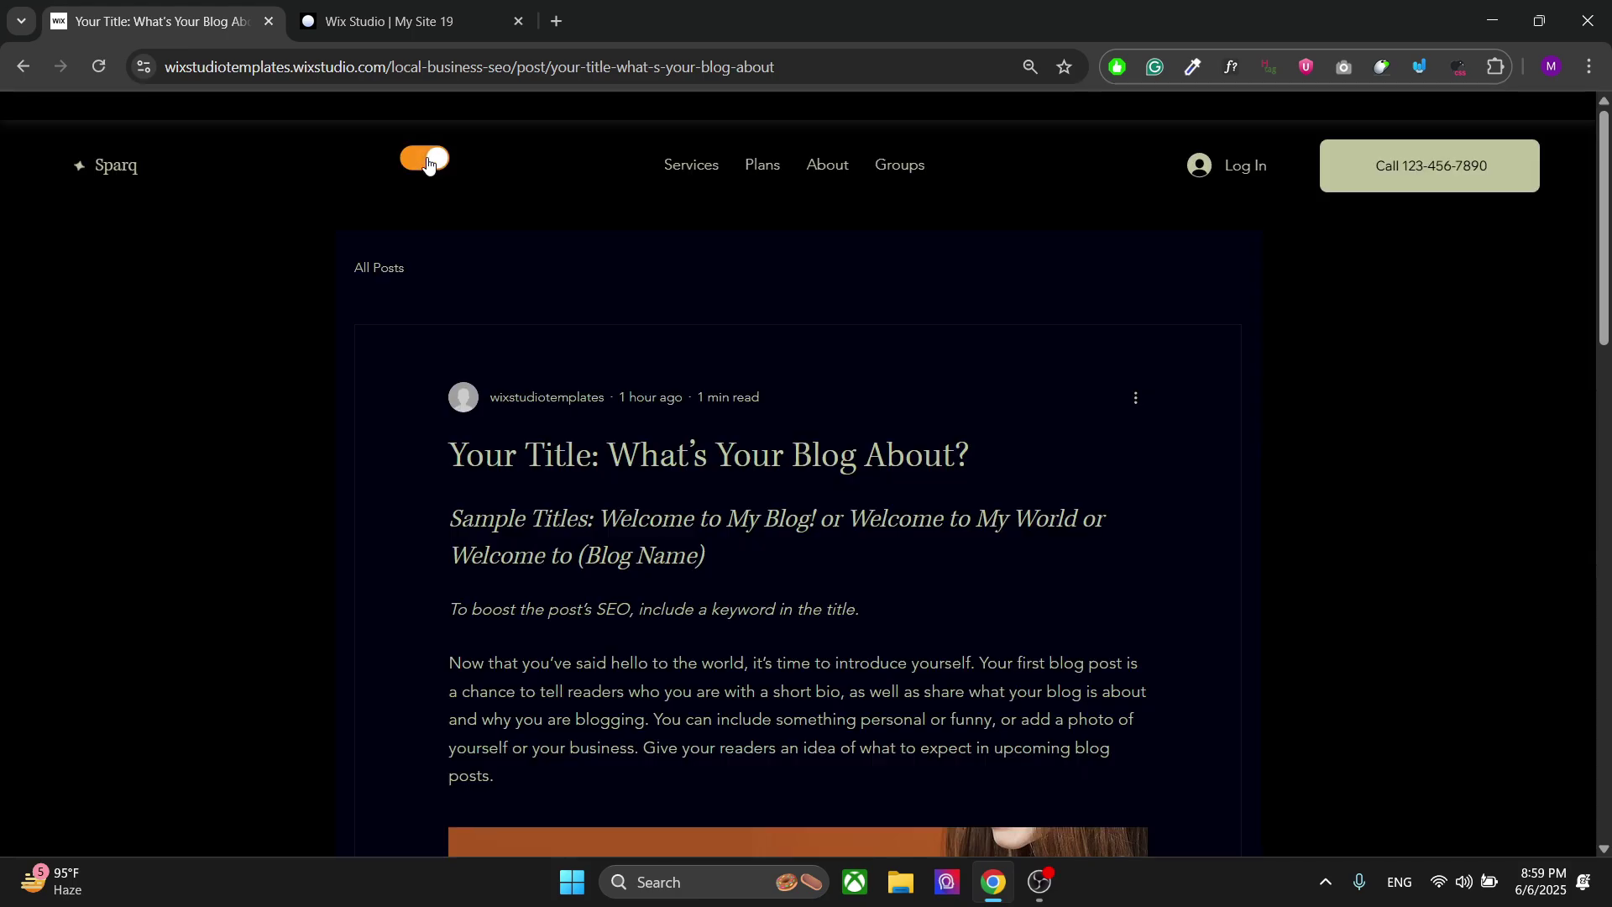
scroll(183, 521, "down", 5)
scroll(183, 520, "down", 5)
scroll(183, 521, "down", 4)
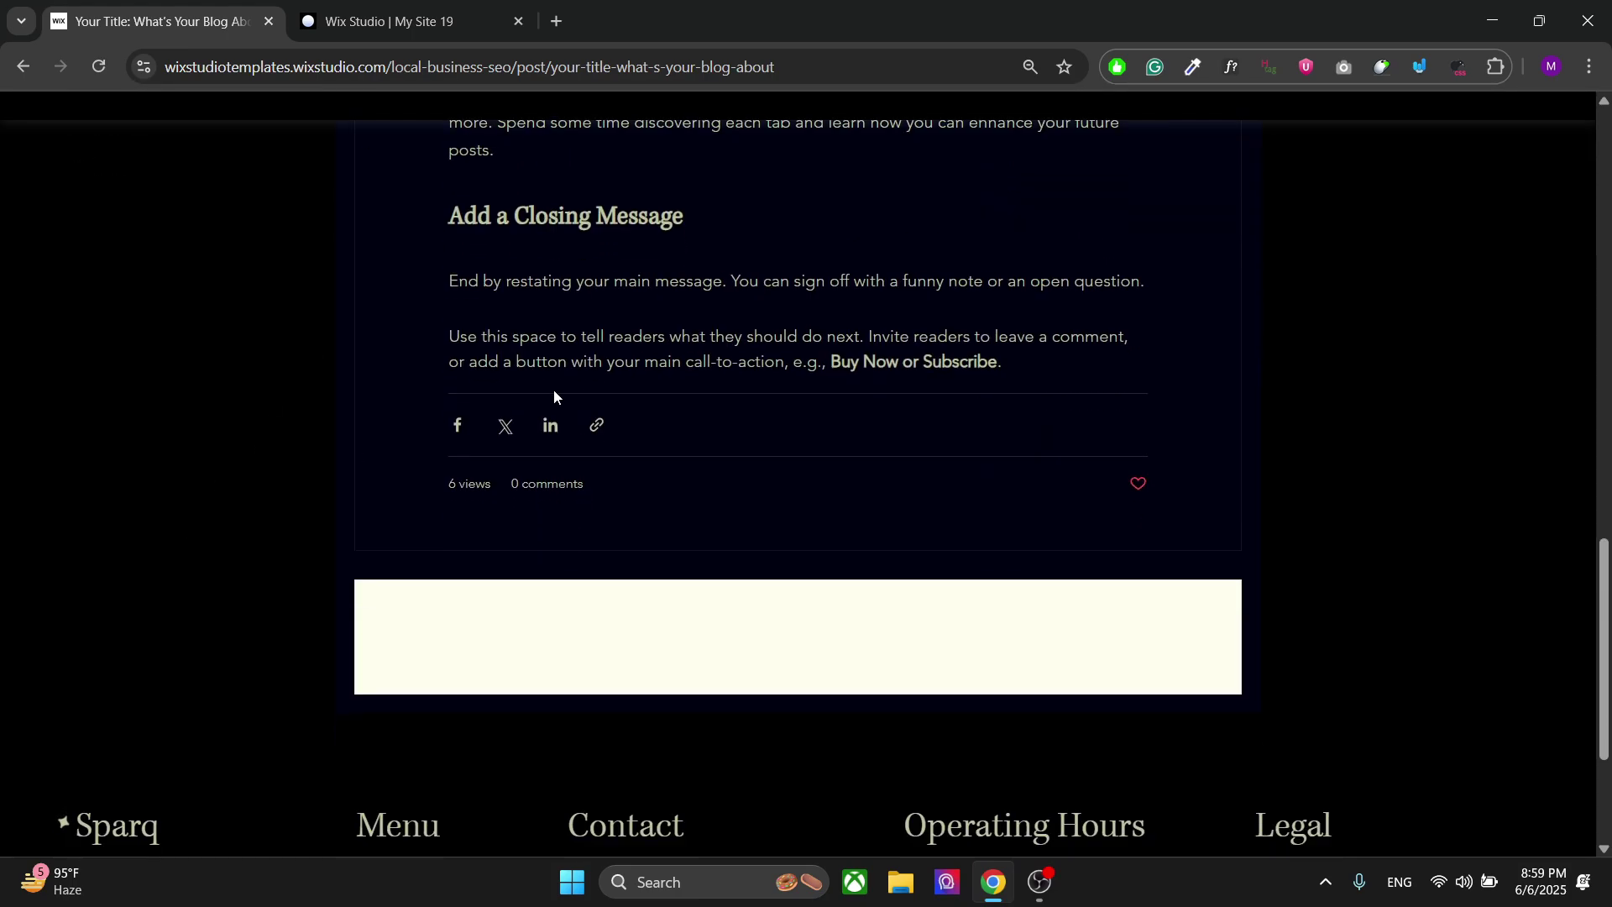
scroll(234, 475, "down", 5)
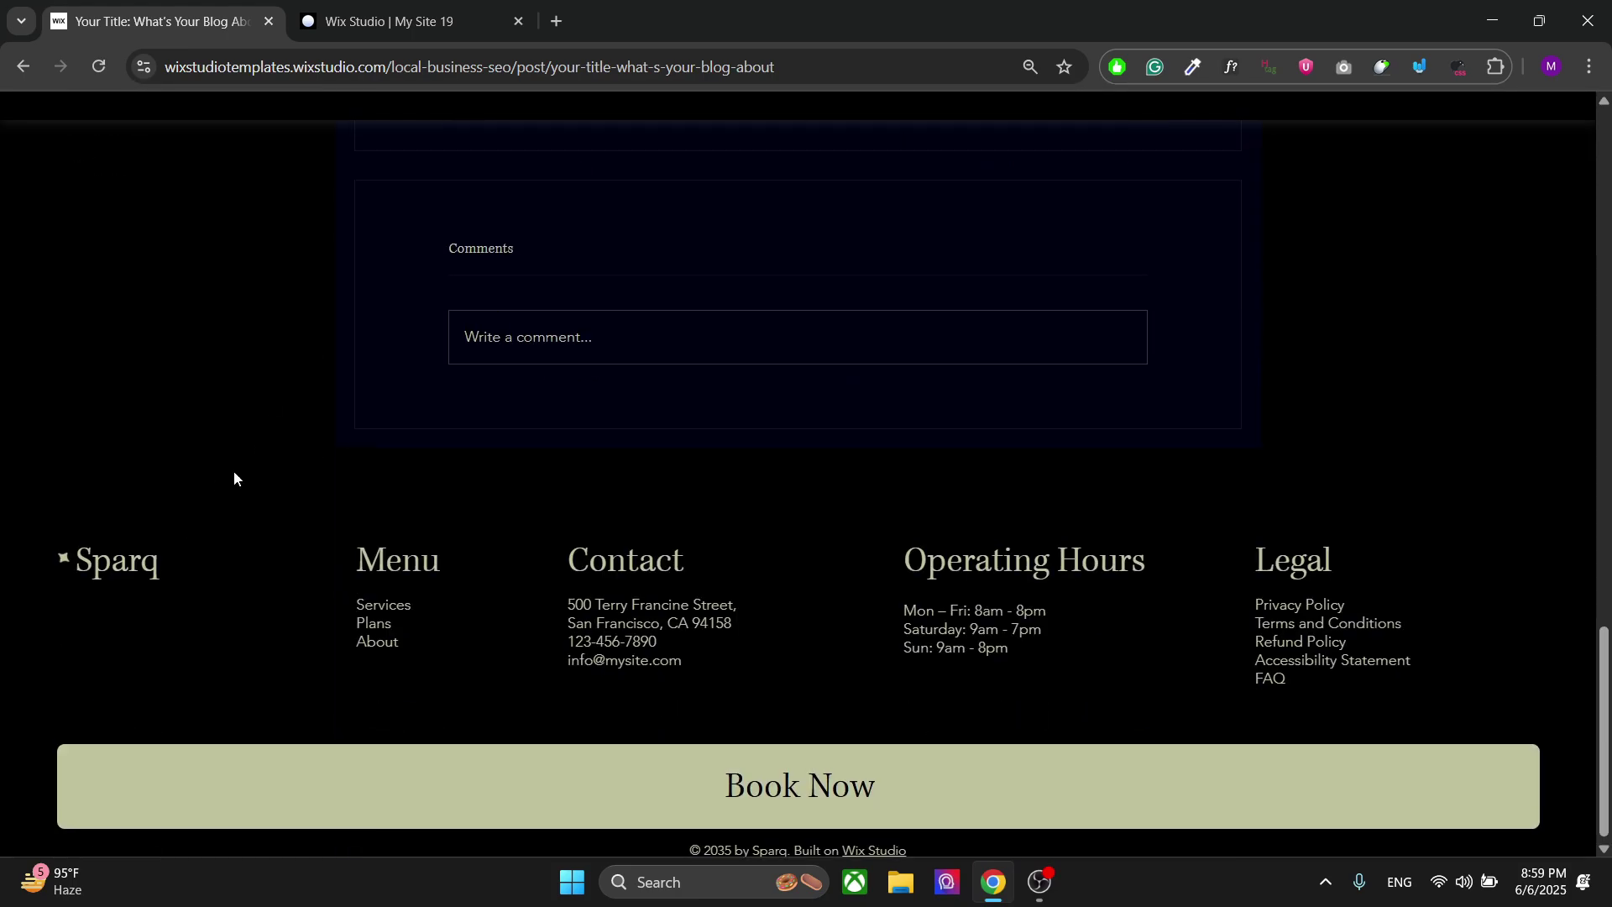
scroll(234, 478, "up", 10)
scroll(235, 478, "up", 5)
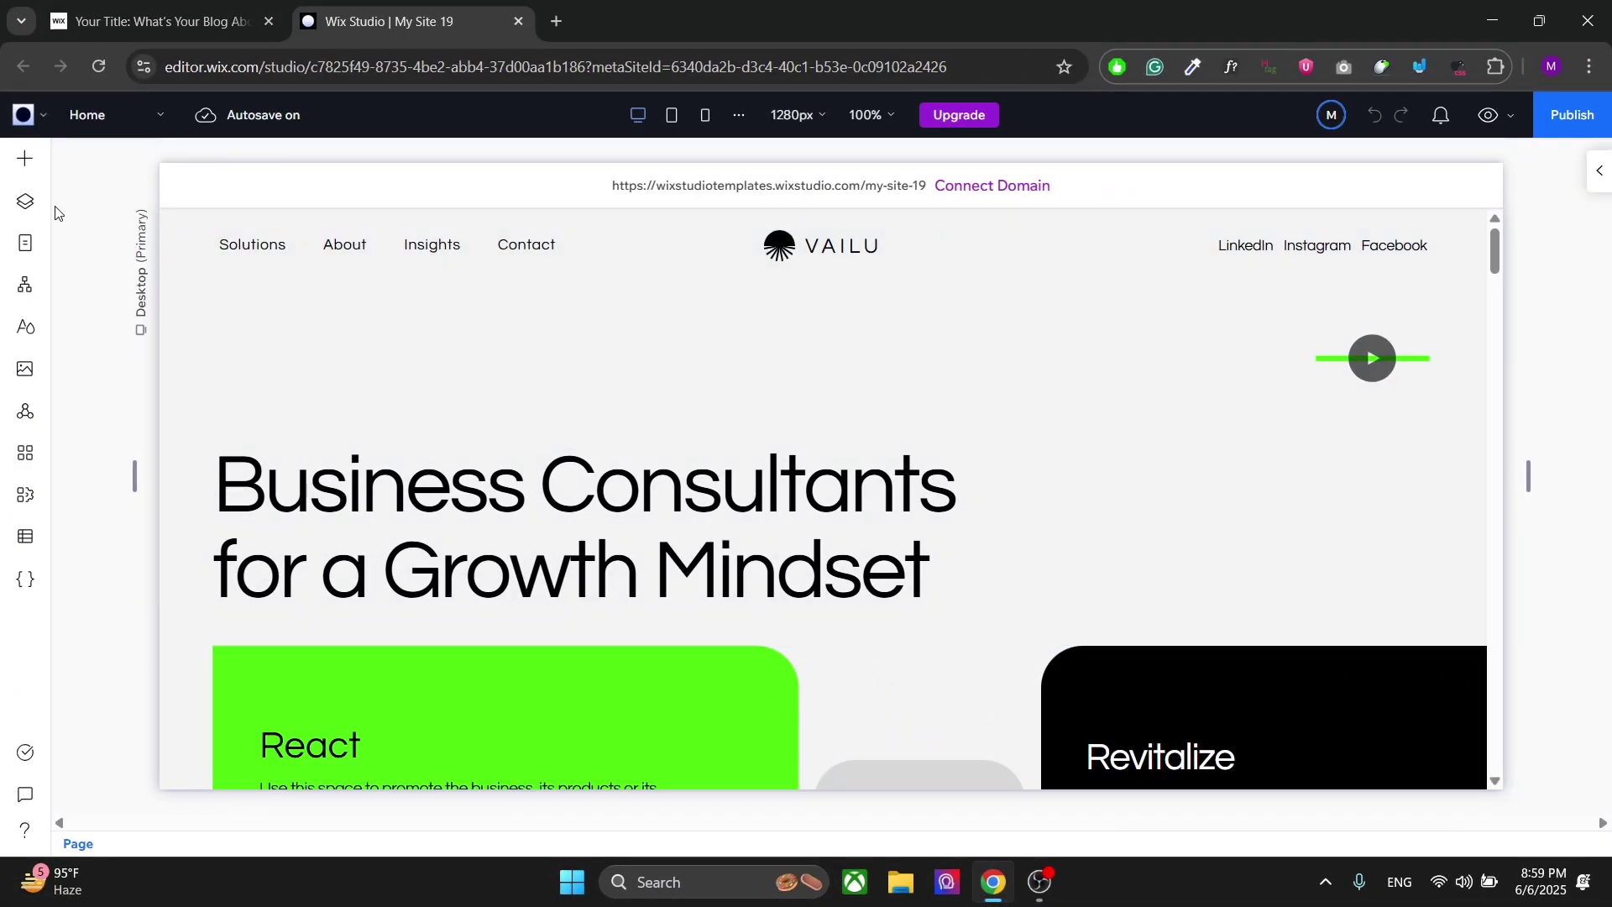
Search the App Market for 'Dark' and add the Dark and Light Mode app, accepting permissions
left_click(25, 452)
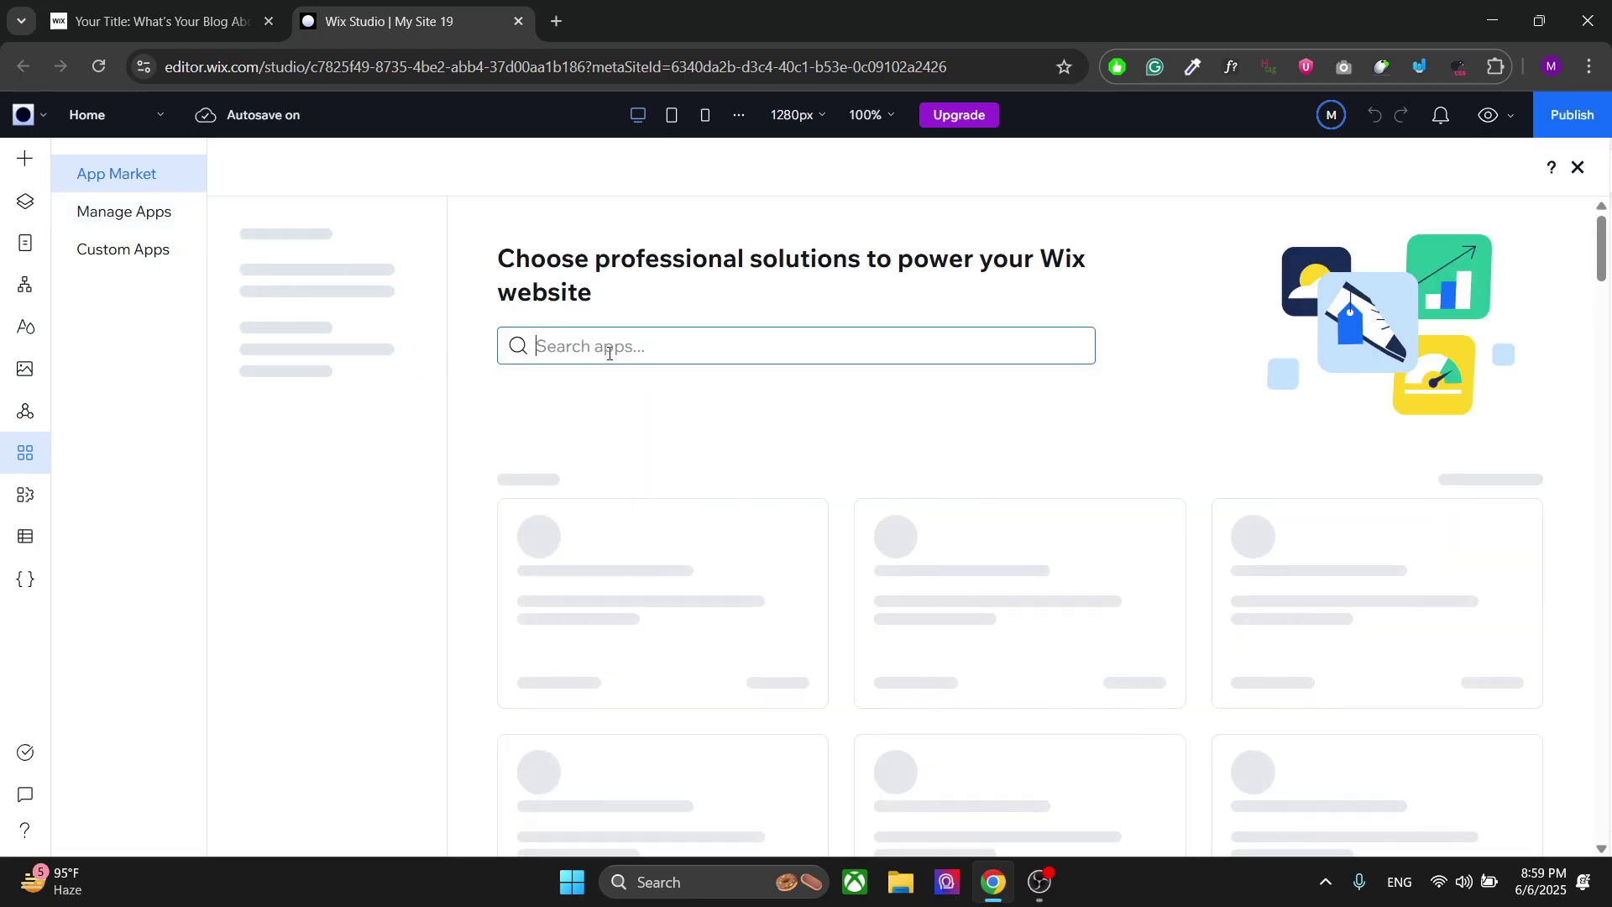
left_click(610, 348)
type("Da")
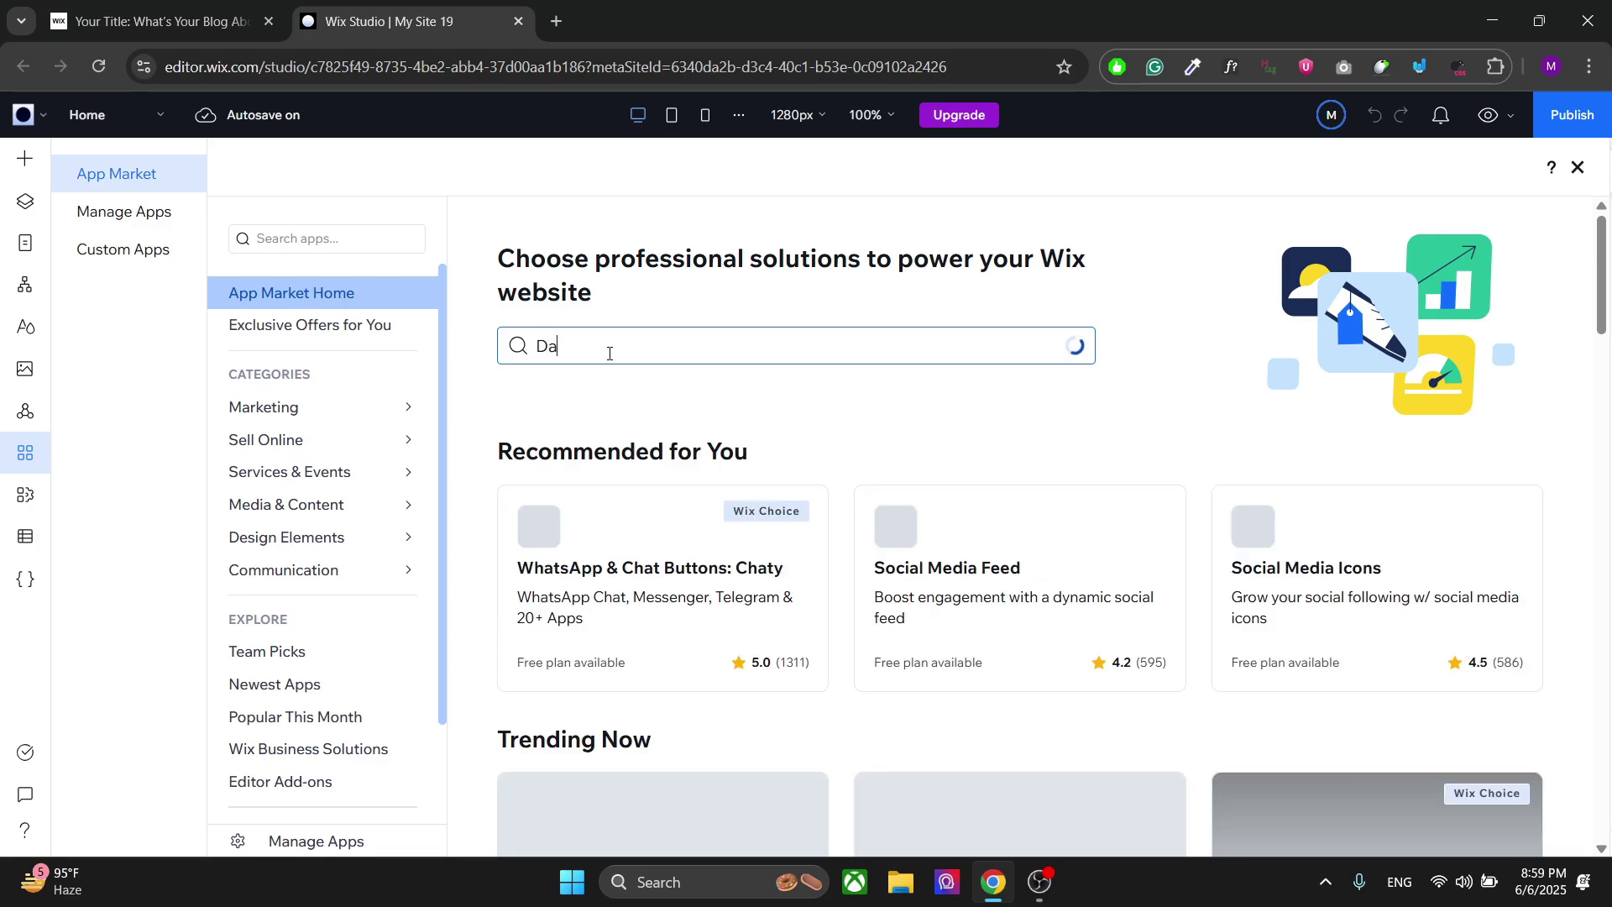
type("rk")
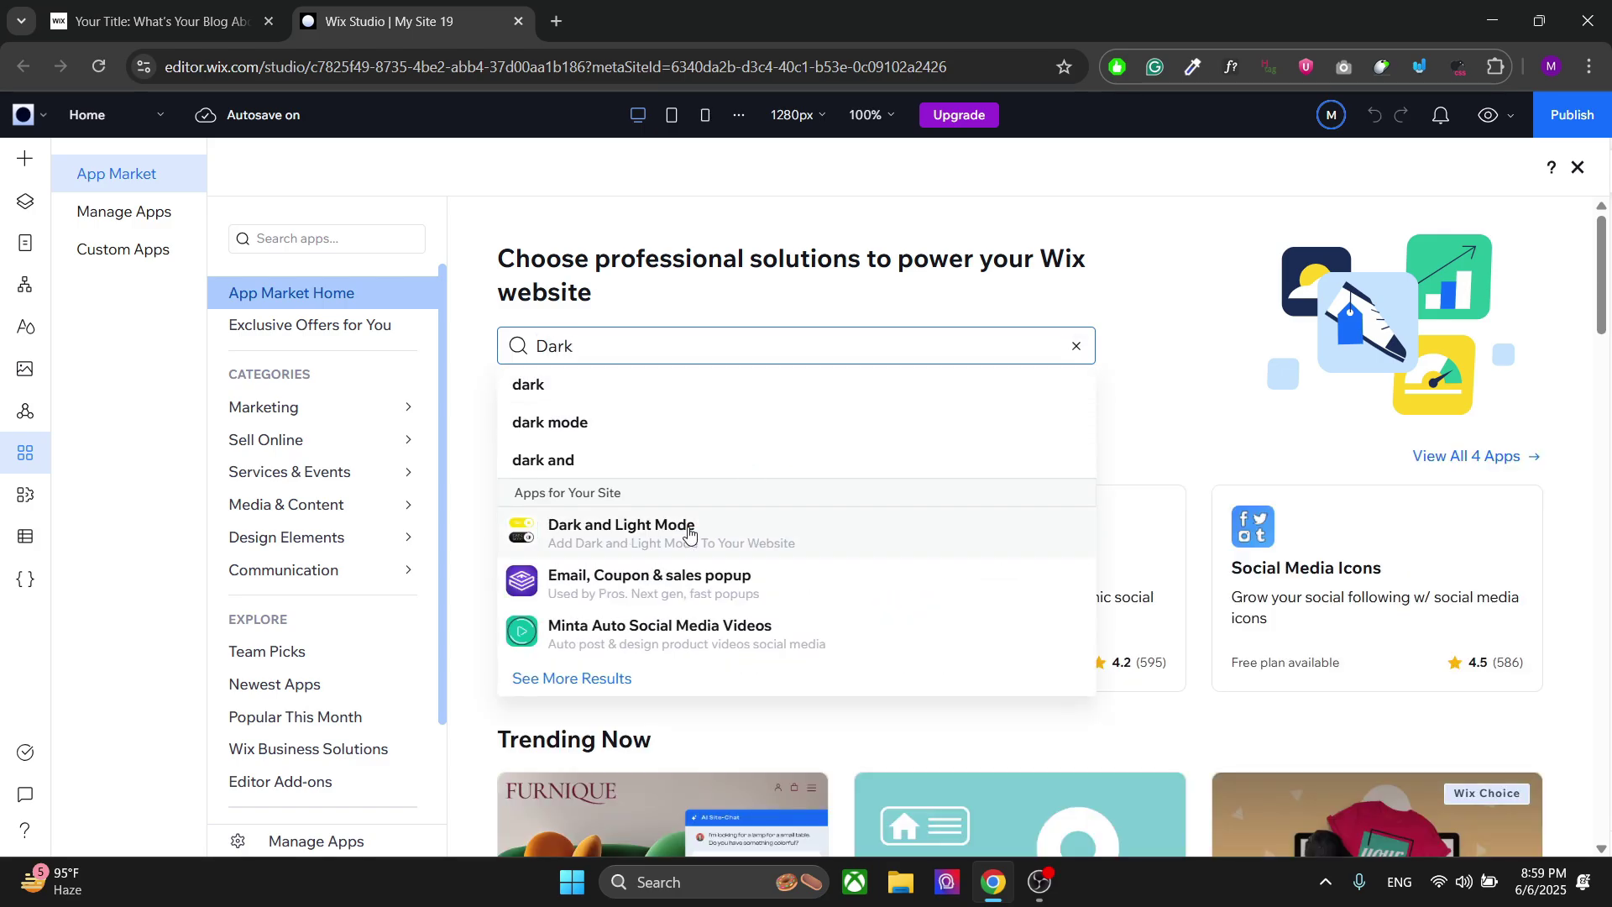
left_click(787, 532)
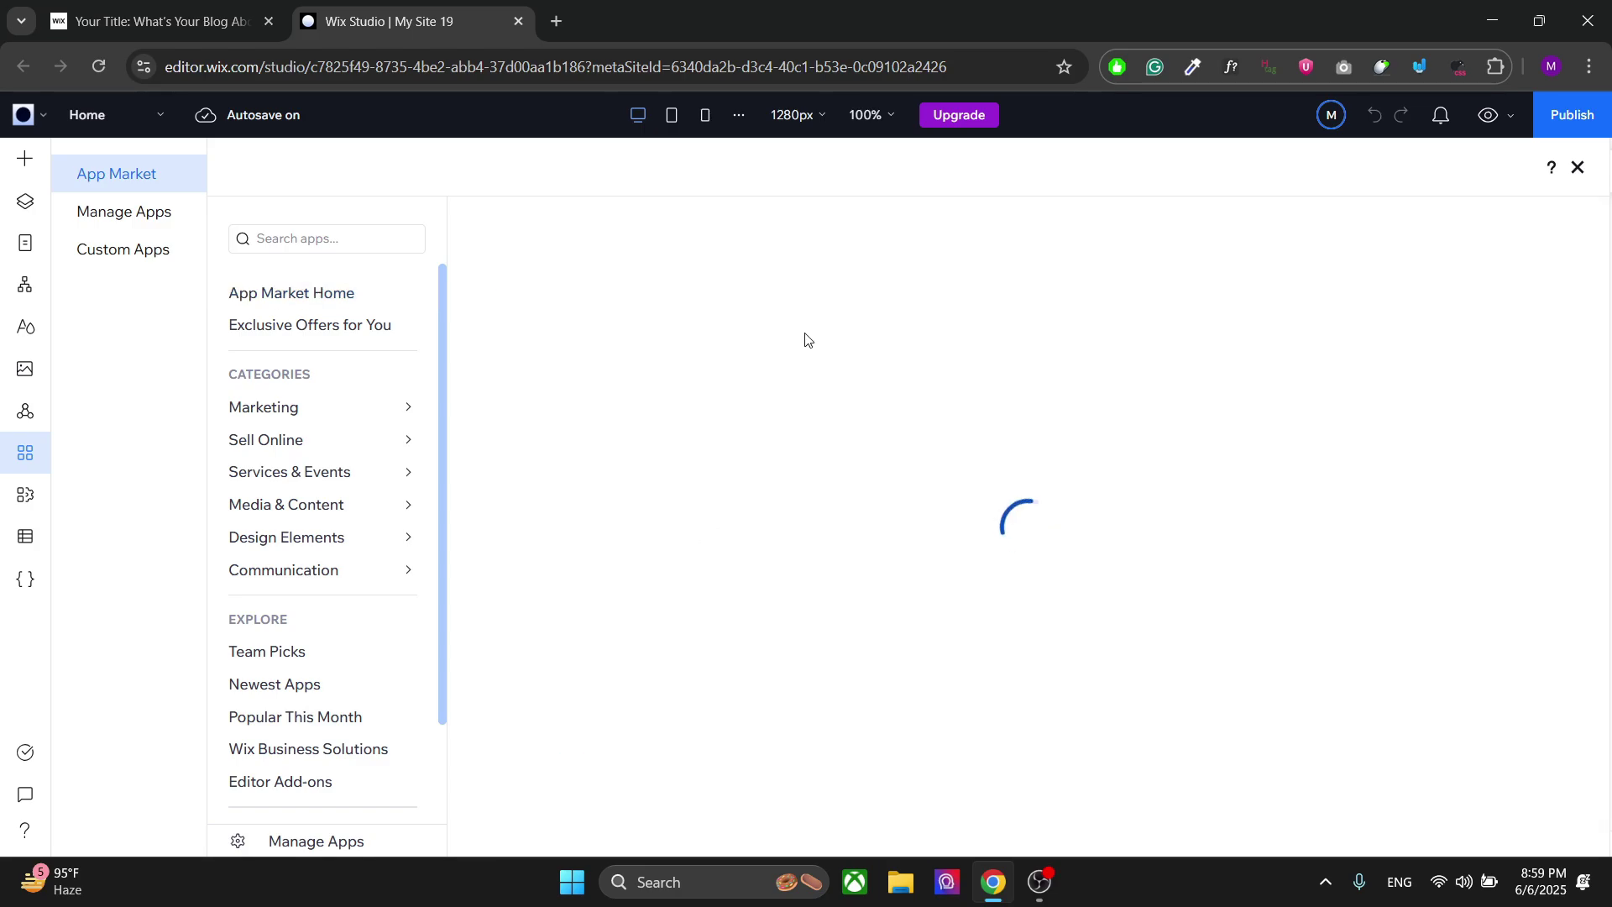
left_click(636, 508)
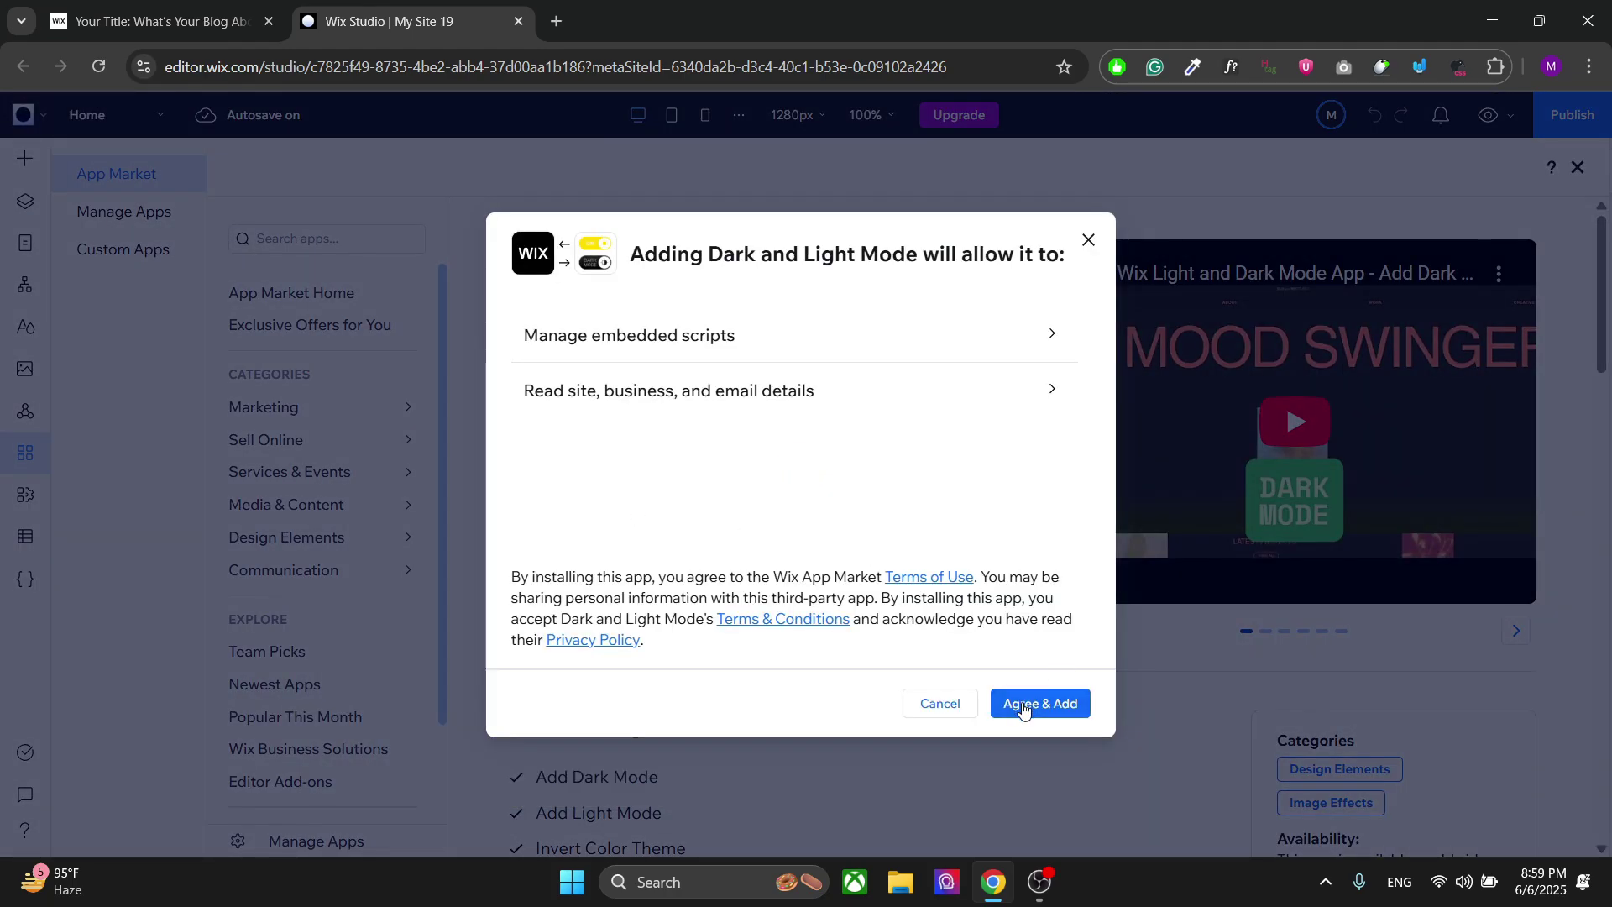
left_click(1025, 704)
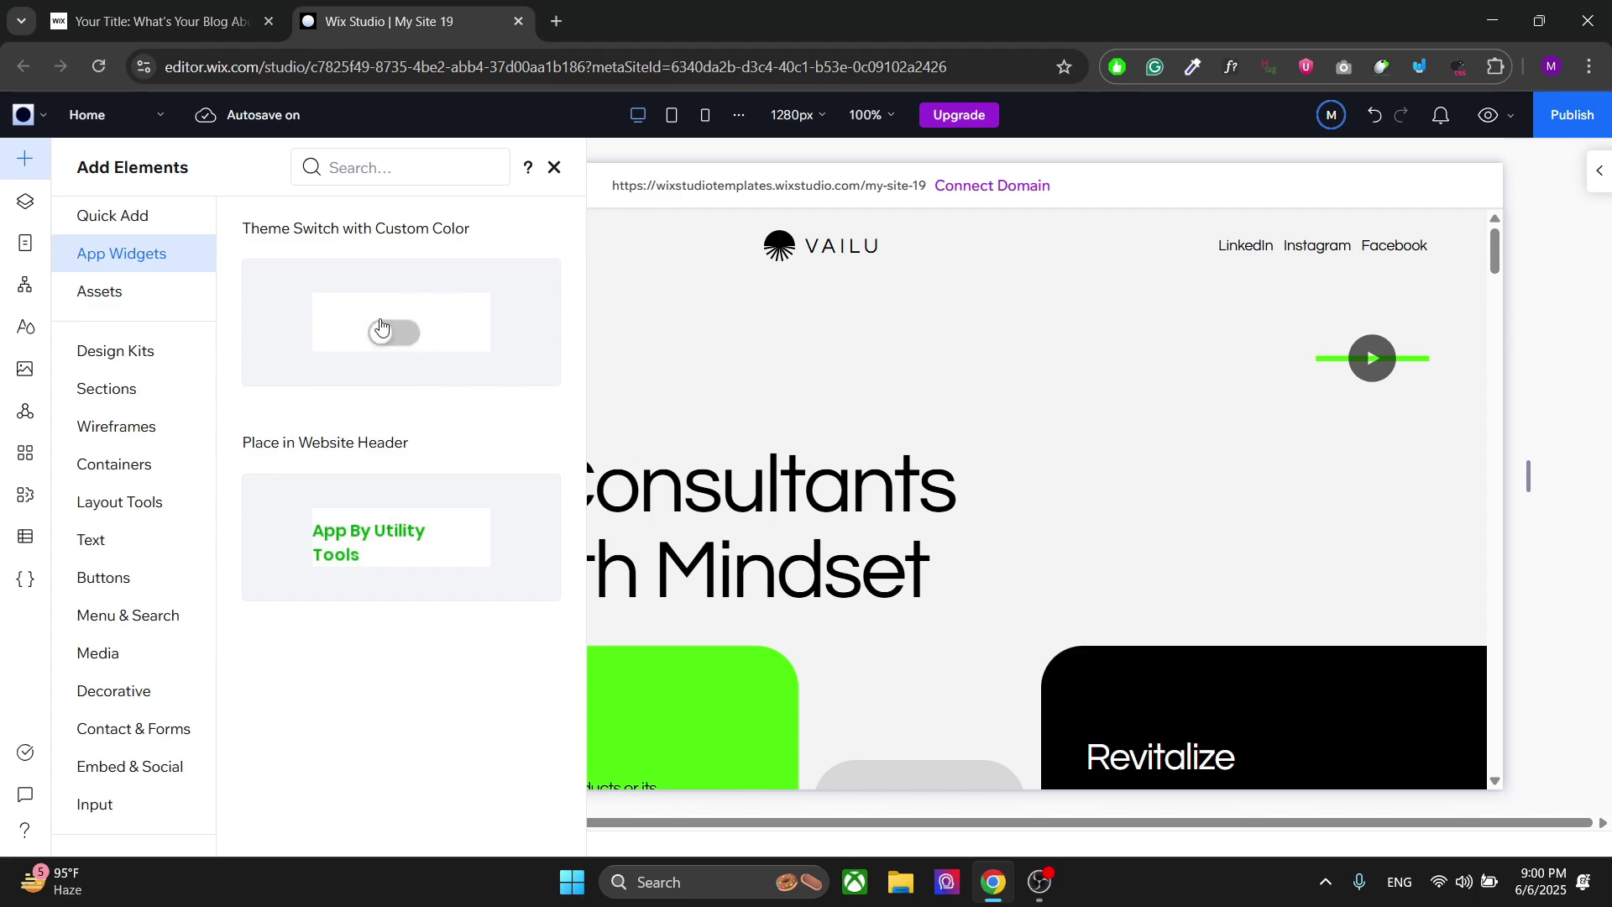
Place the theme switch in the header right of the logo, centred vertically
left_click_drag(429, 328, 652, 248)
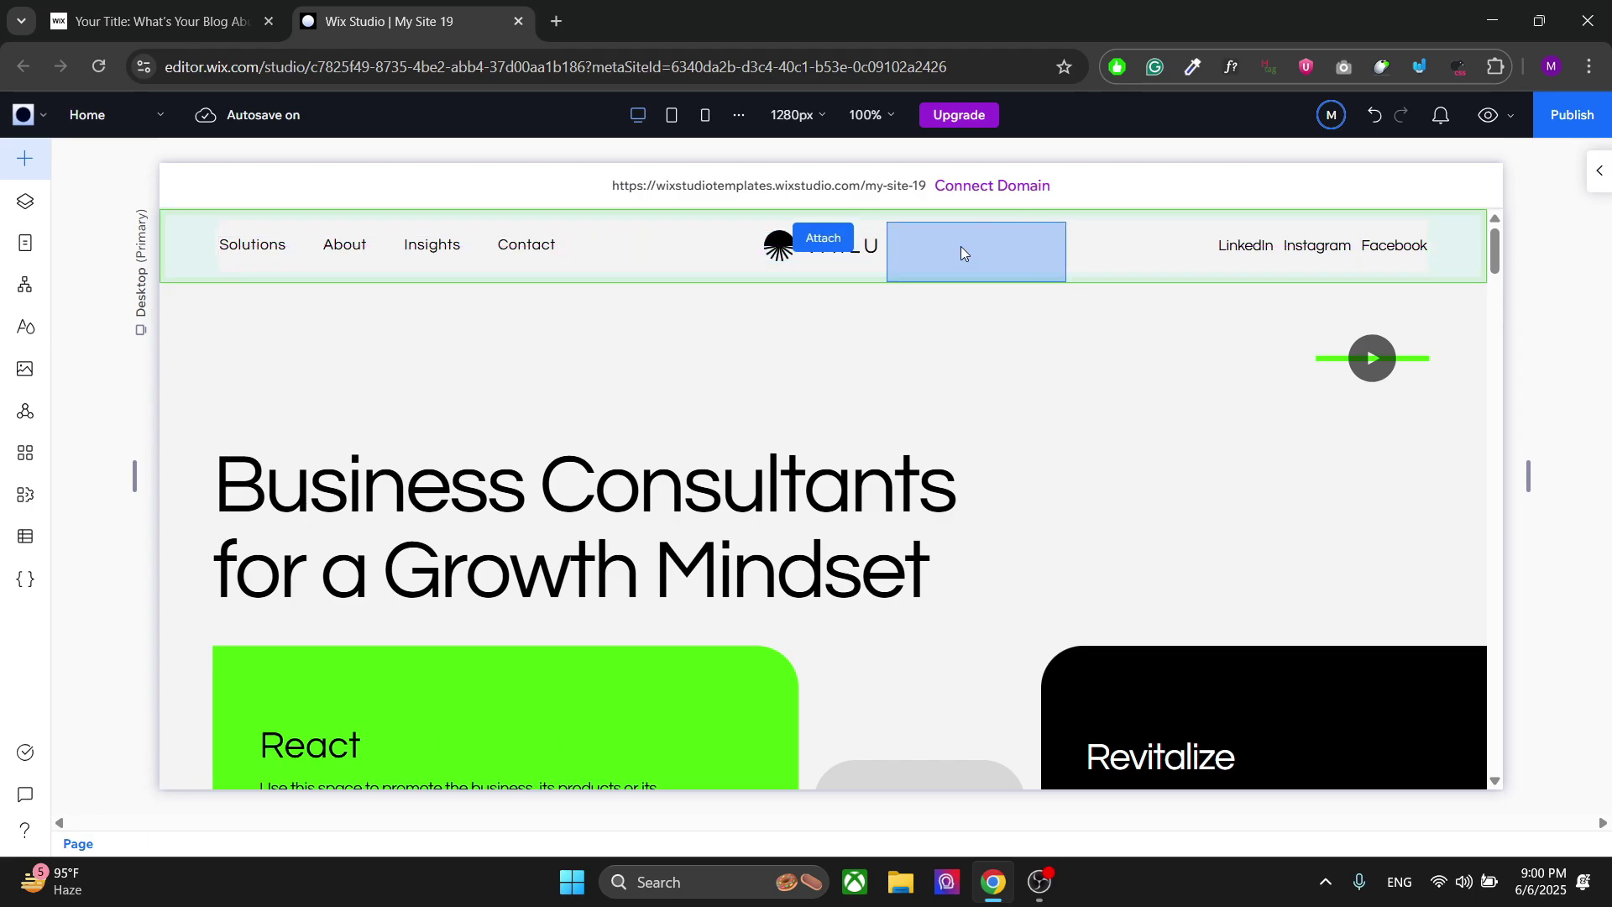
left_click_drag(649, 248, 1007, 252)
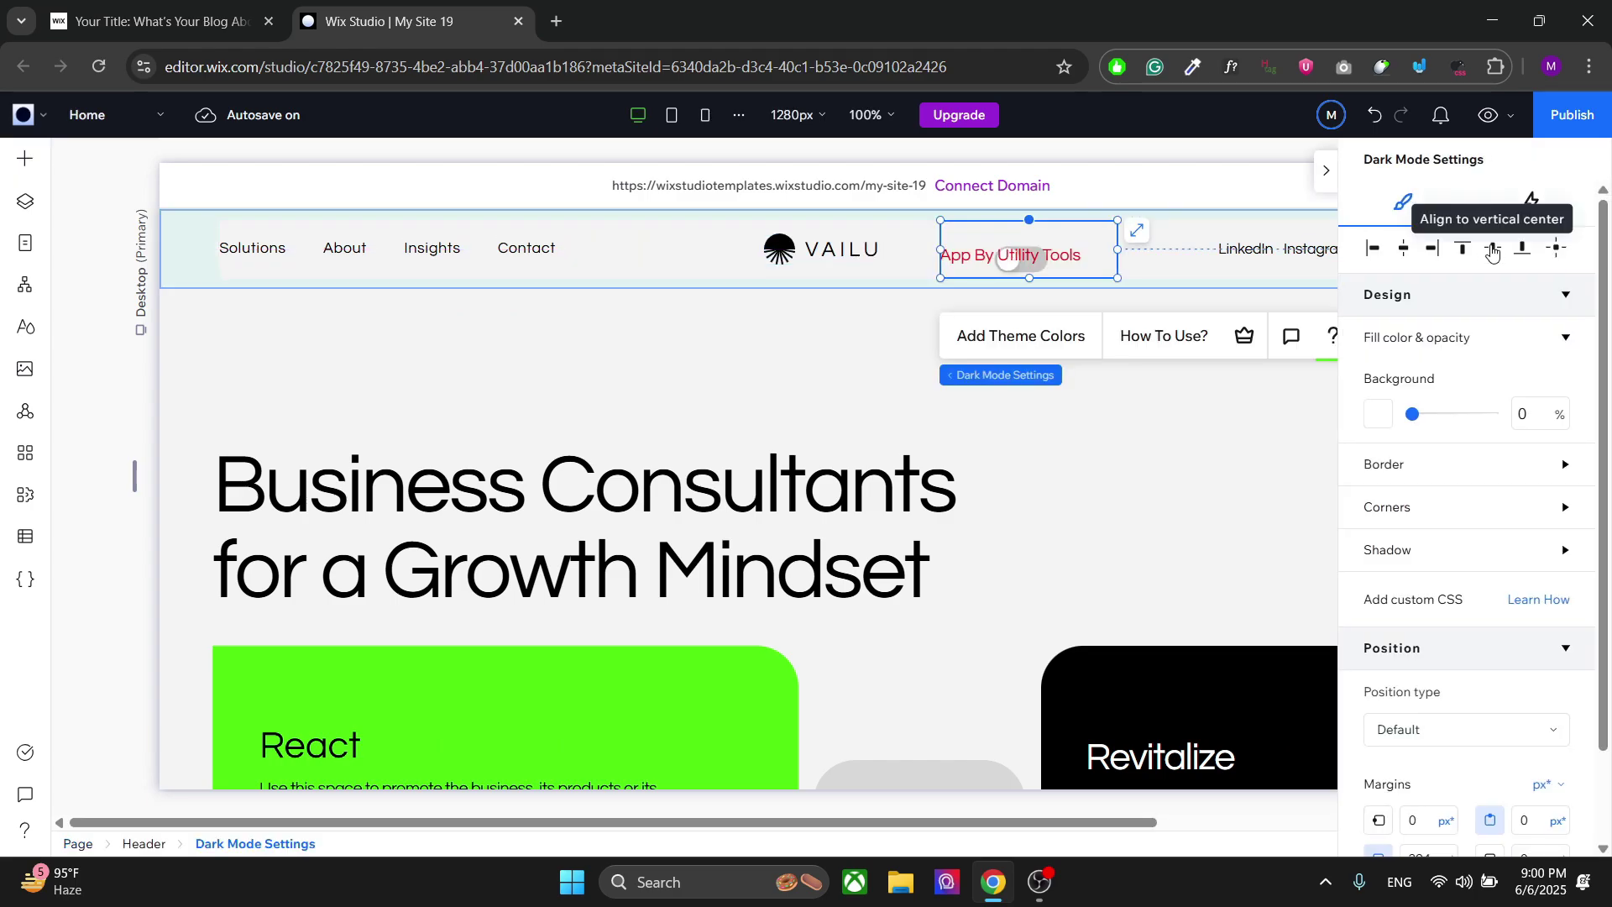
left_click(1490, 249)
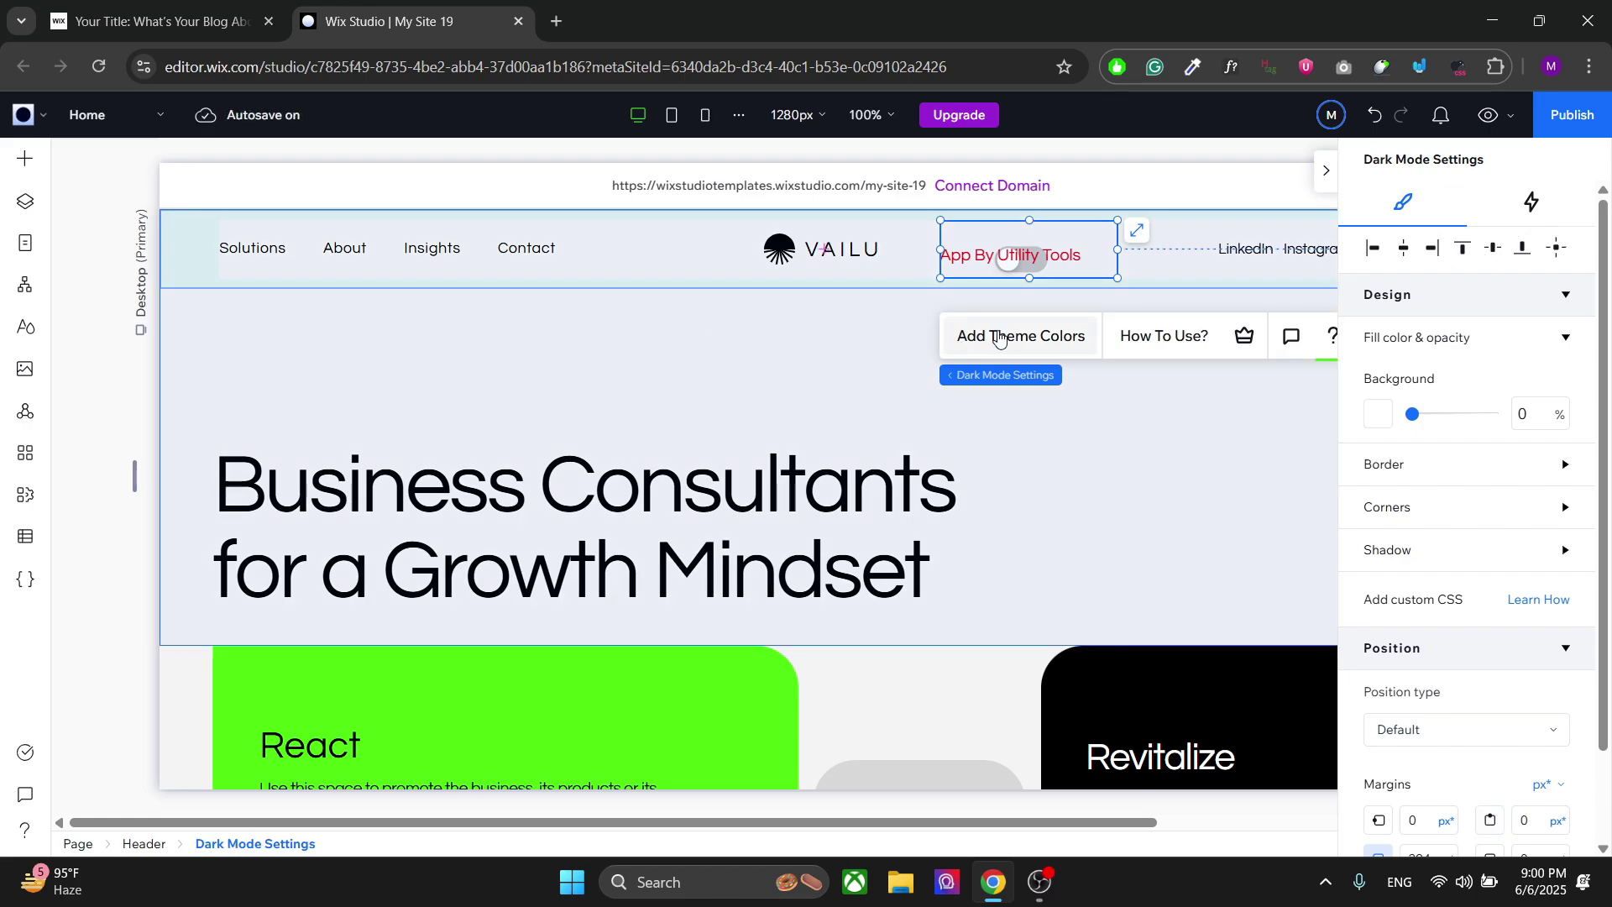
Open the dark mode app's theme colour settings at the Toggle Theme Color field
left_click(1016, 337)
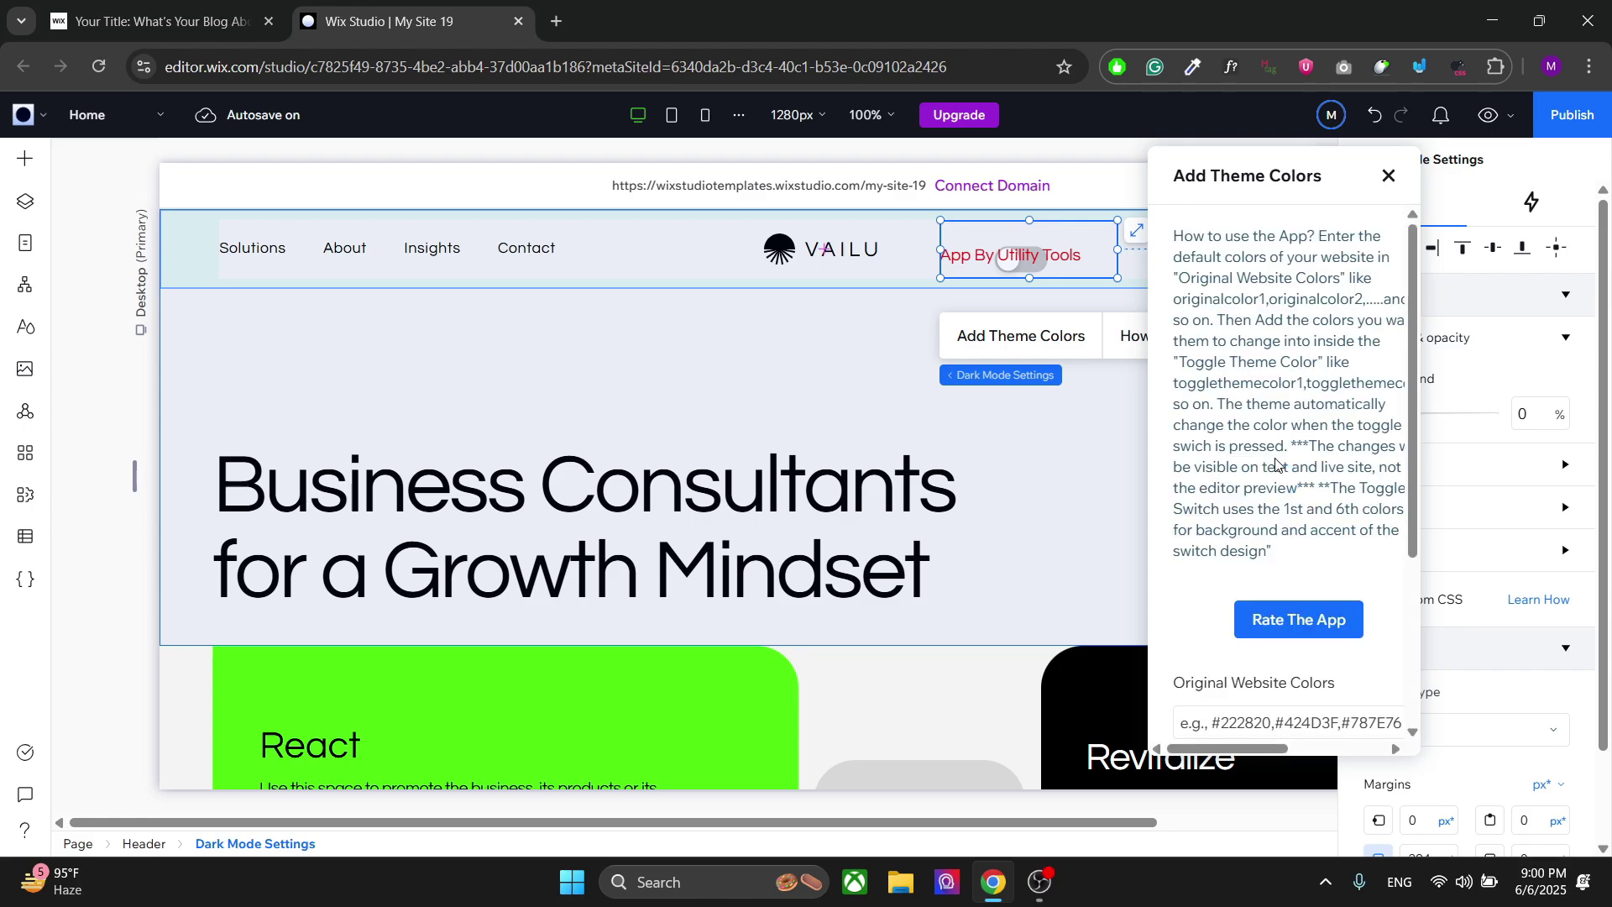
scroll(1251, 468, "down", 5)
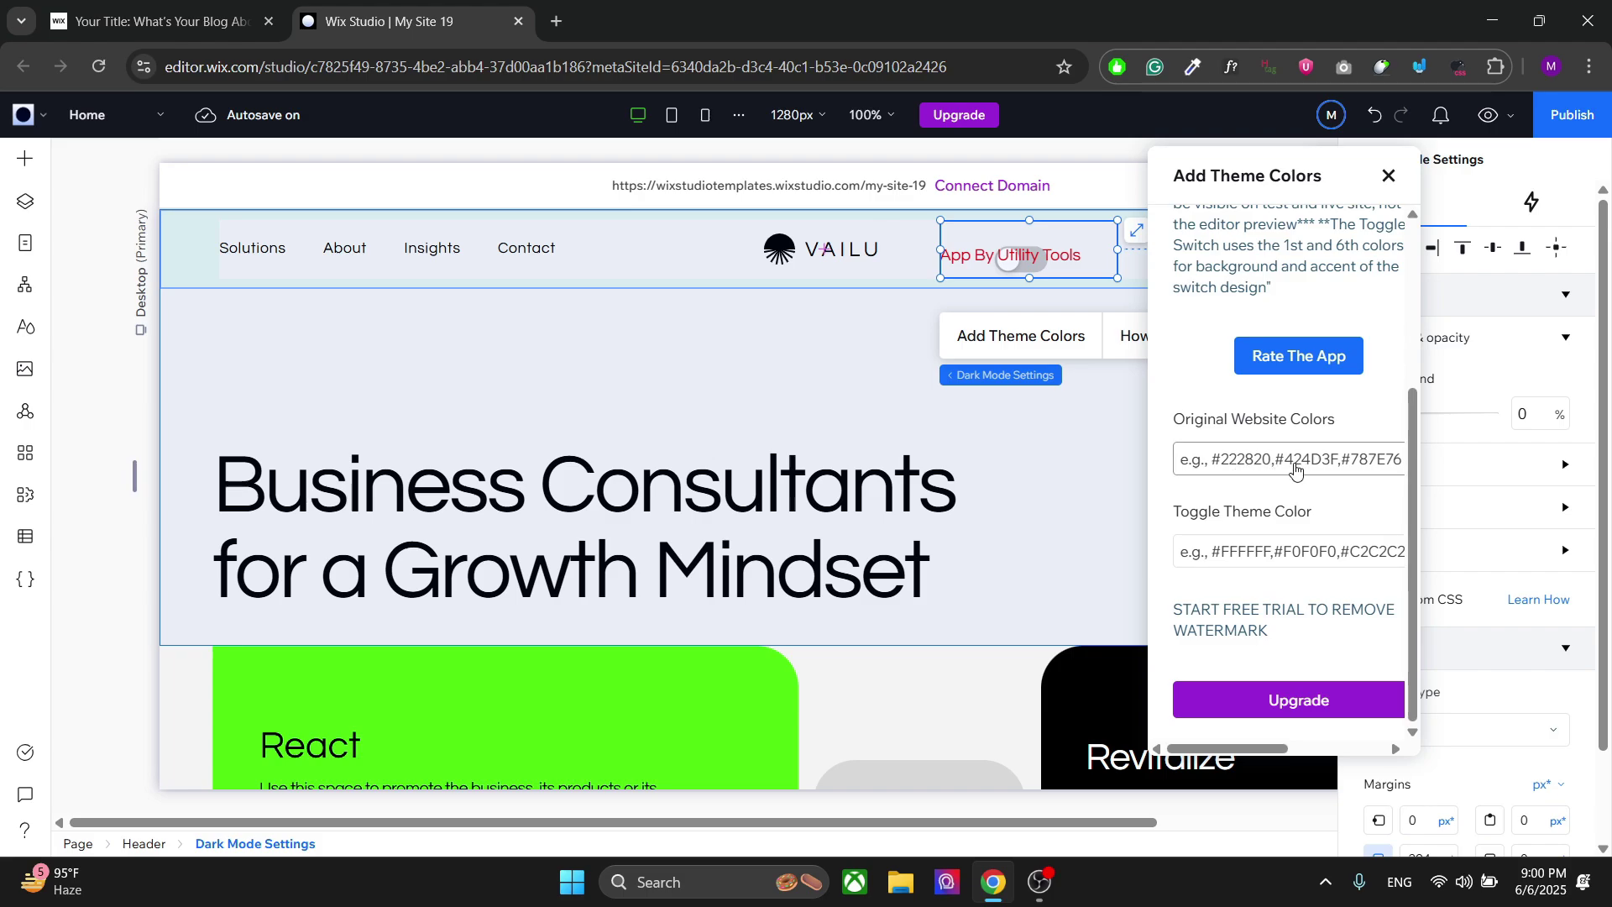
left_click(1254, 547)
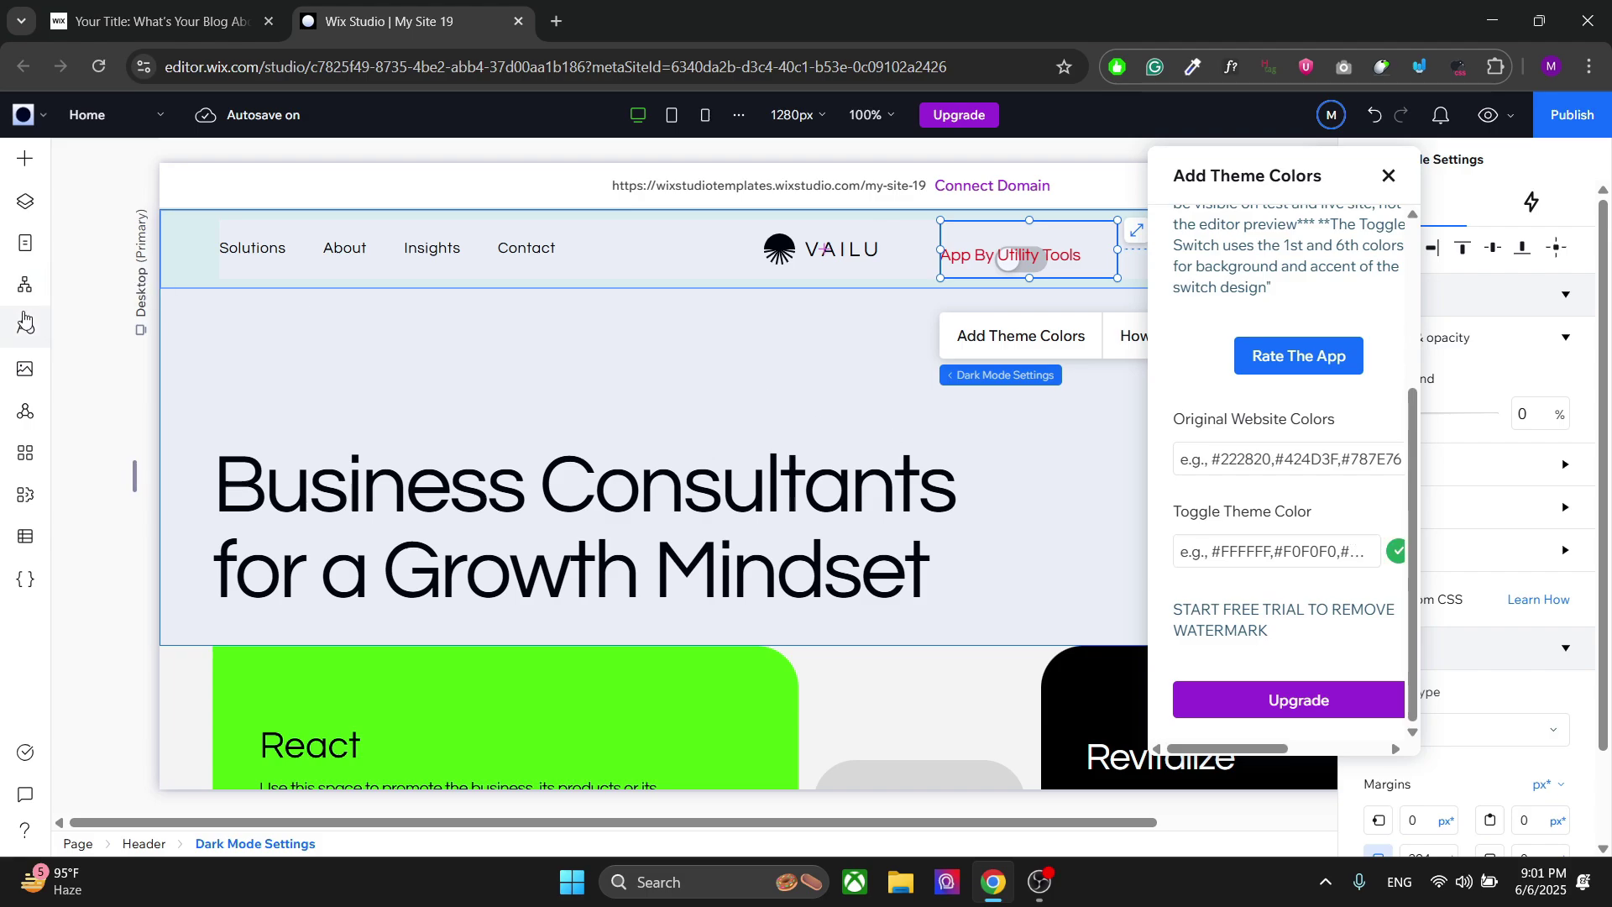
Copy the hex codes of the site's eight palette colours from Site Styles
left_click(25, 324)
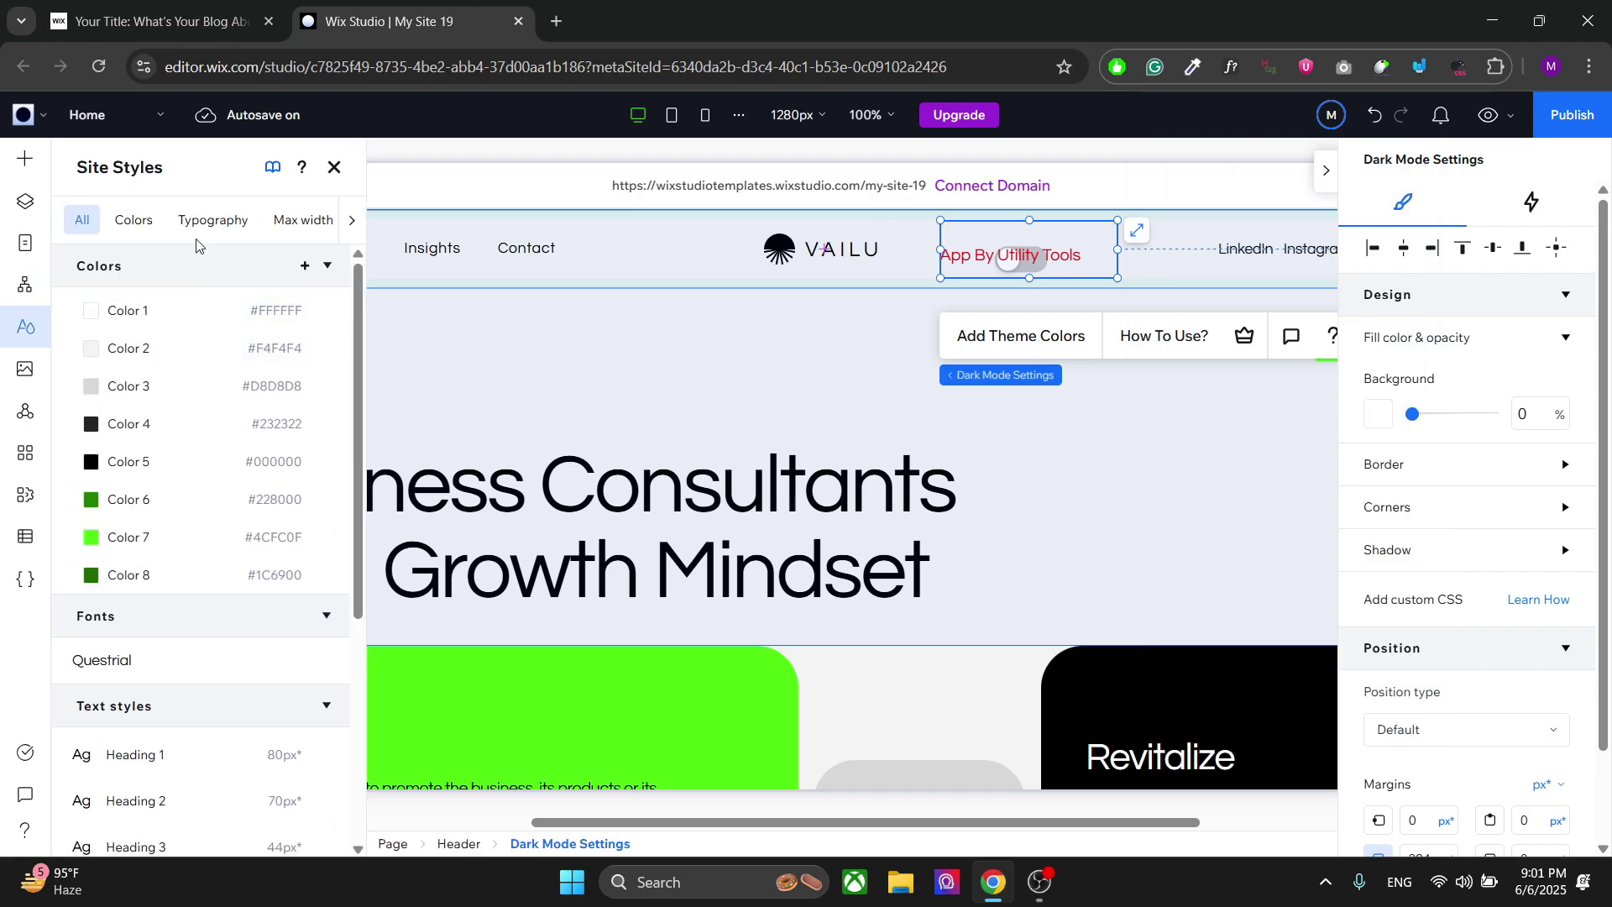
left_click(131, 226)
mouse_move(201, 310)
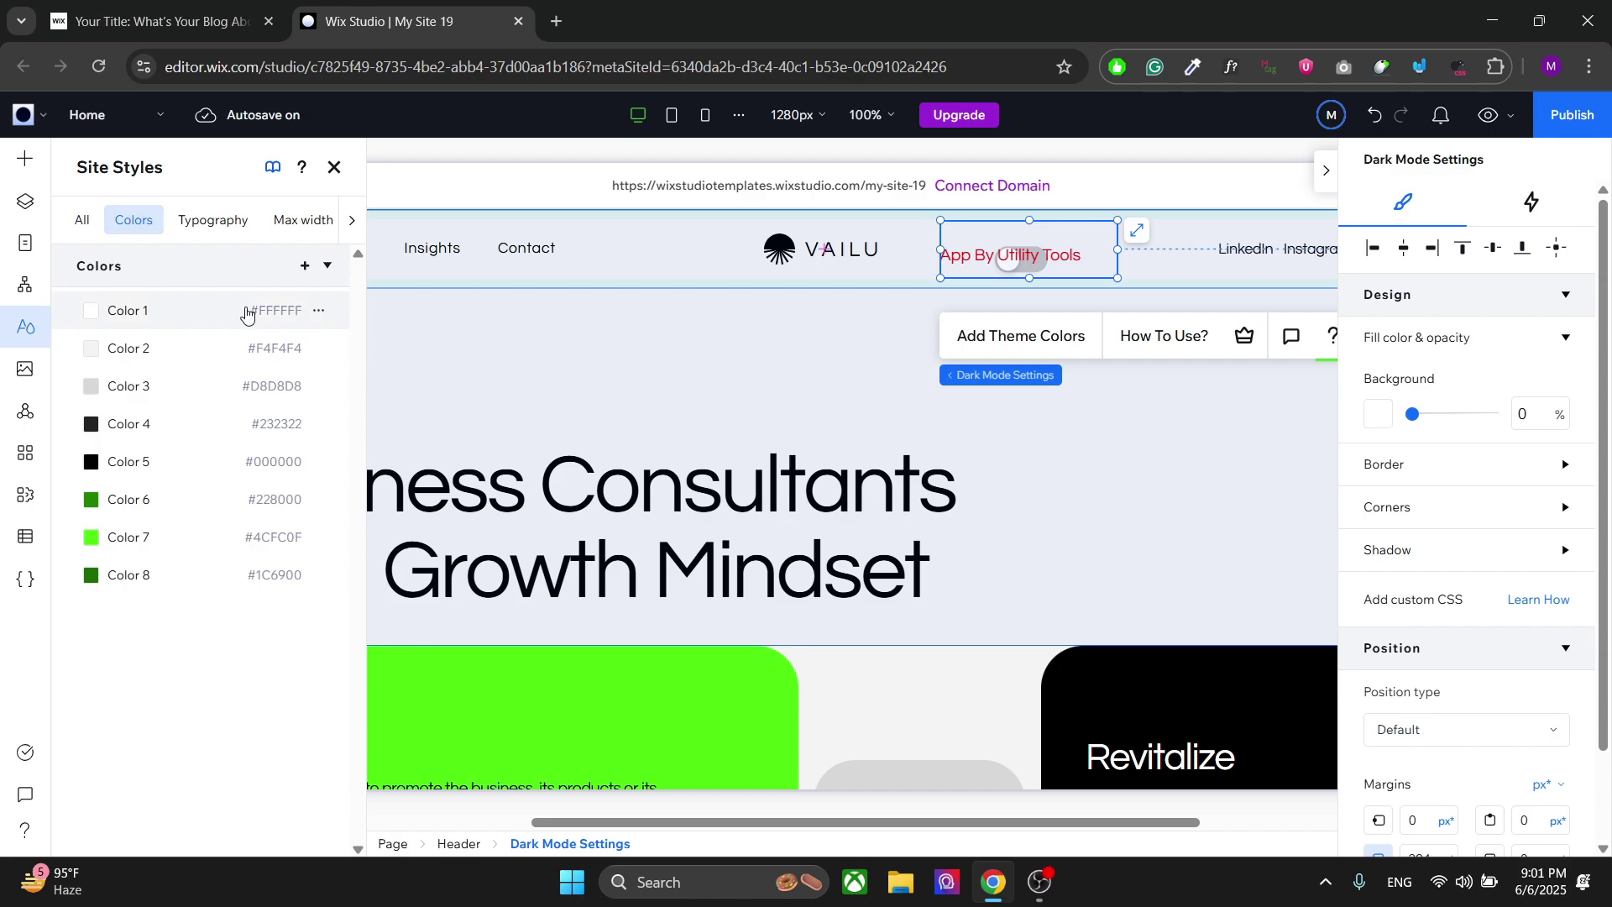
mouse_move(246, 313)
left_mouse_down()
mouse_move(320, 420)
mouse_move(306, 583)
left_mouse_up()
key("ctrl+c")
Have ChatGPT list the hex codes comma-separated with no spaces, and select its answer
key("alt+space")
key("ctrl+v")
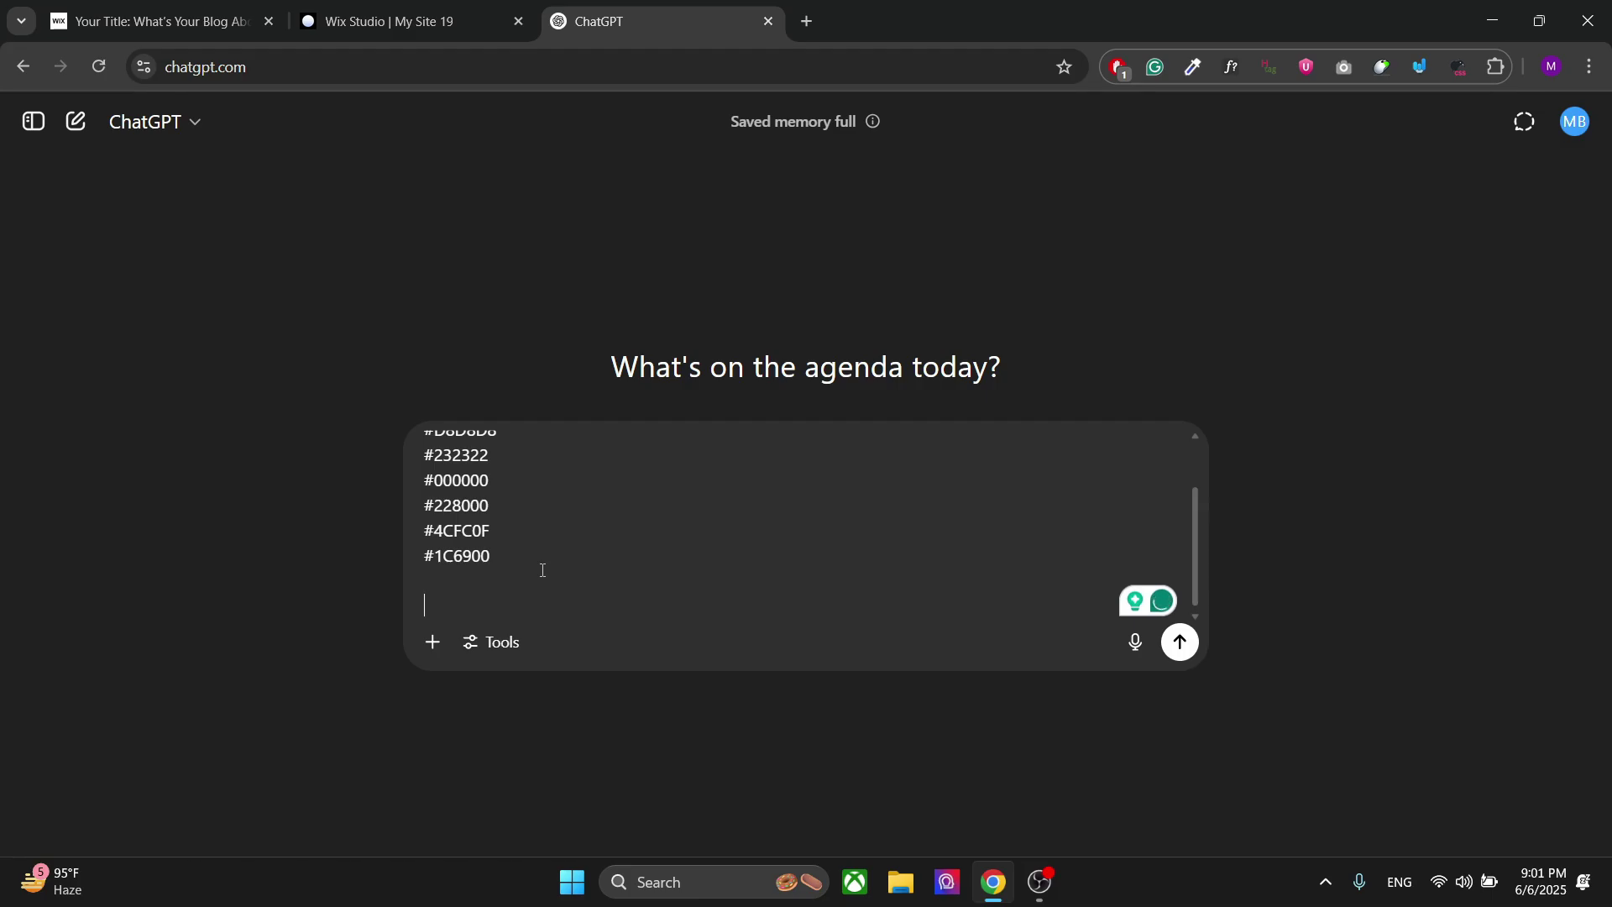
type("Write these colors seperated by comma, no space")
key("Return")
triple_click(669, 551)
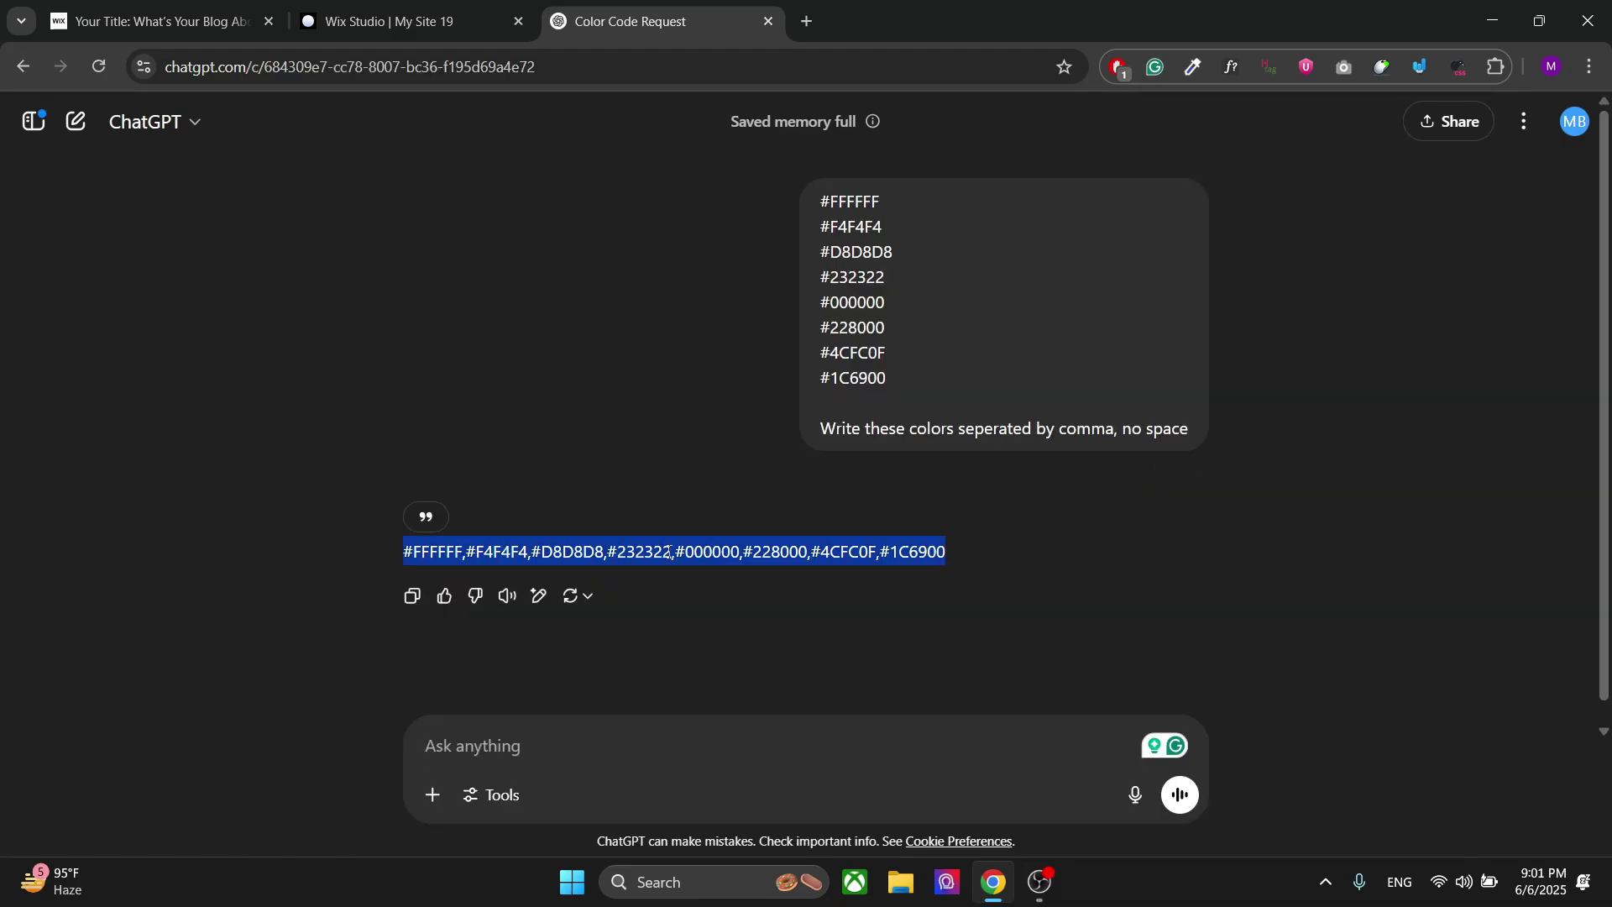
Paste the comma-separated palette into the dark mode app's Original Website Colors field
left_click(435, 4)
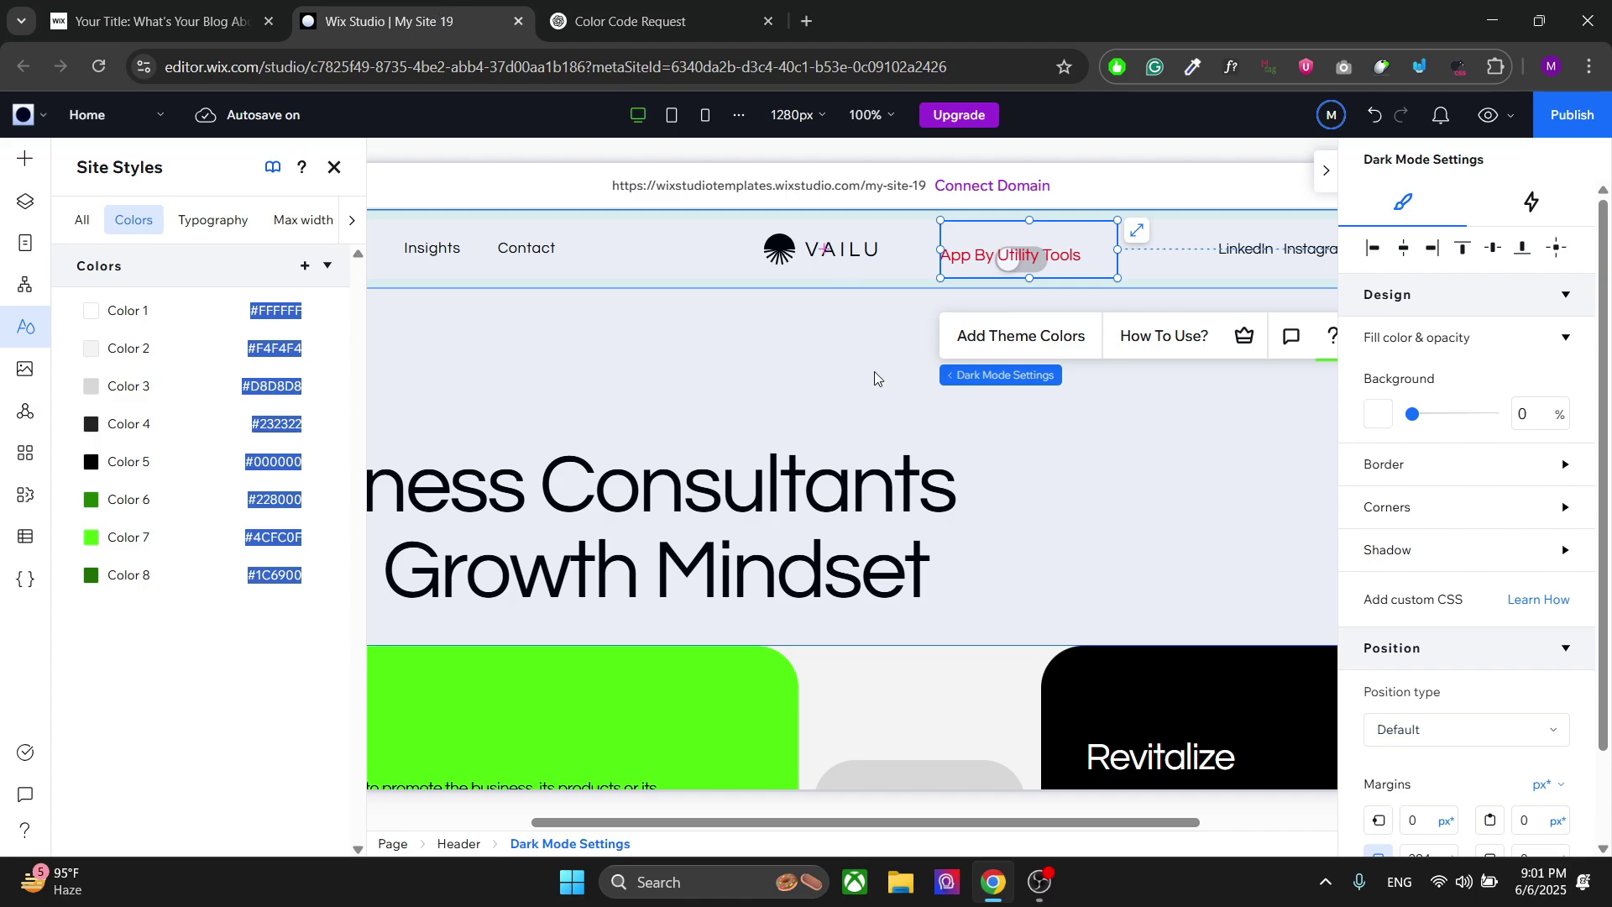
left_click(1021, 335)
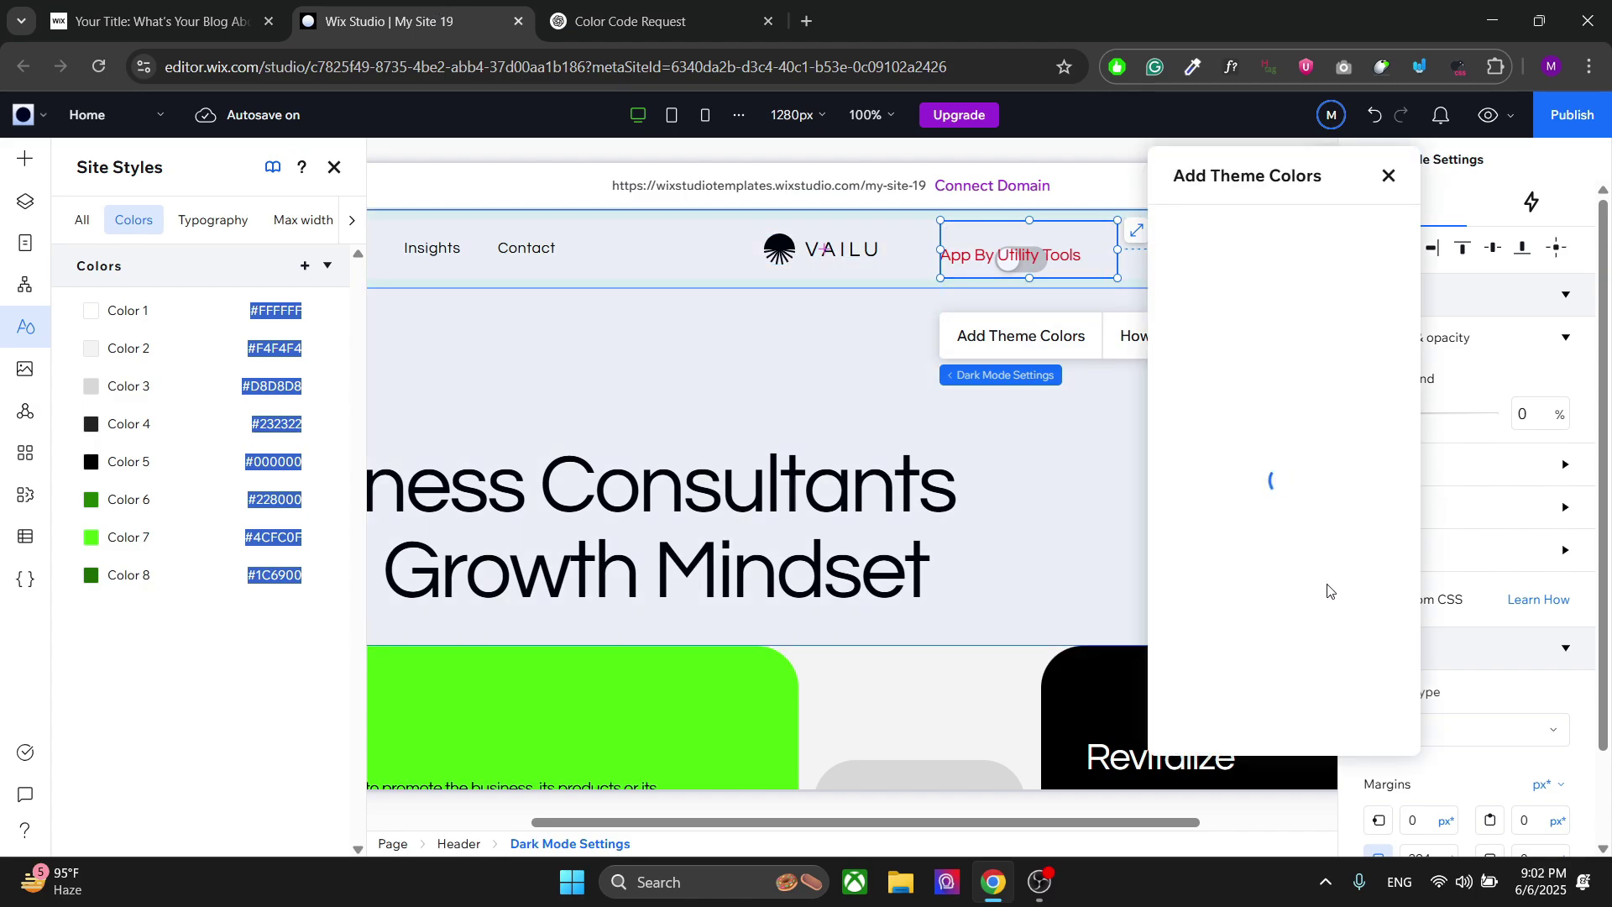
scroll(1259, 621, "down", 2)
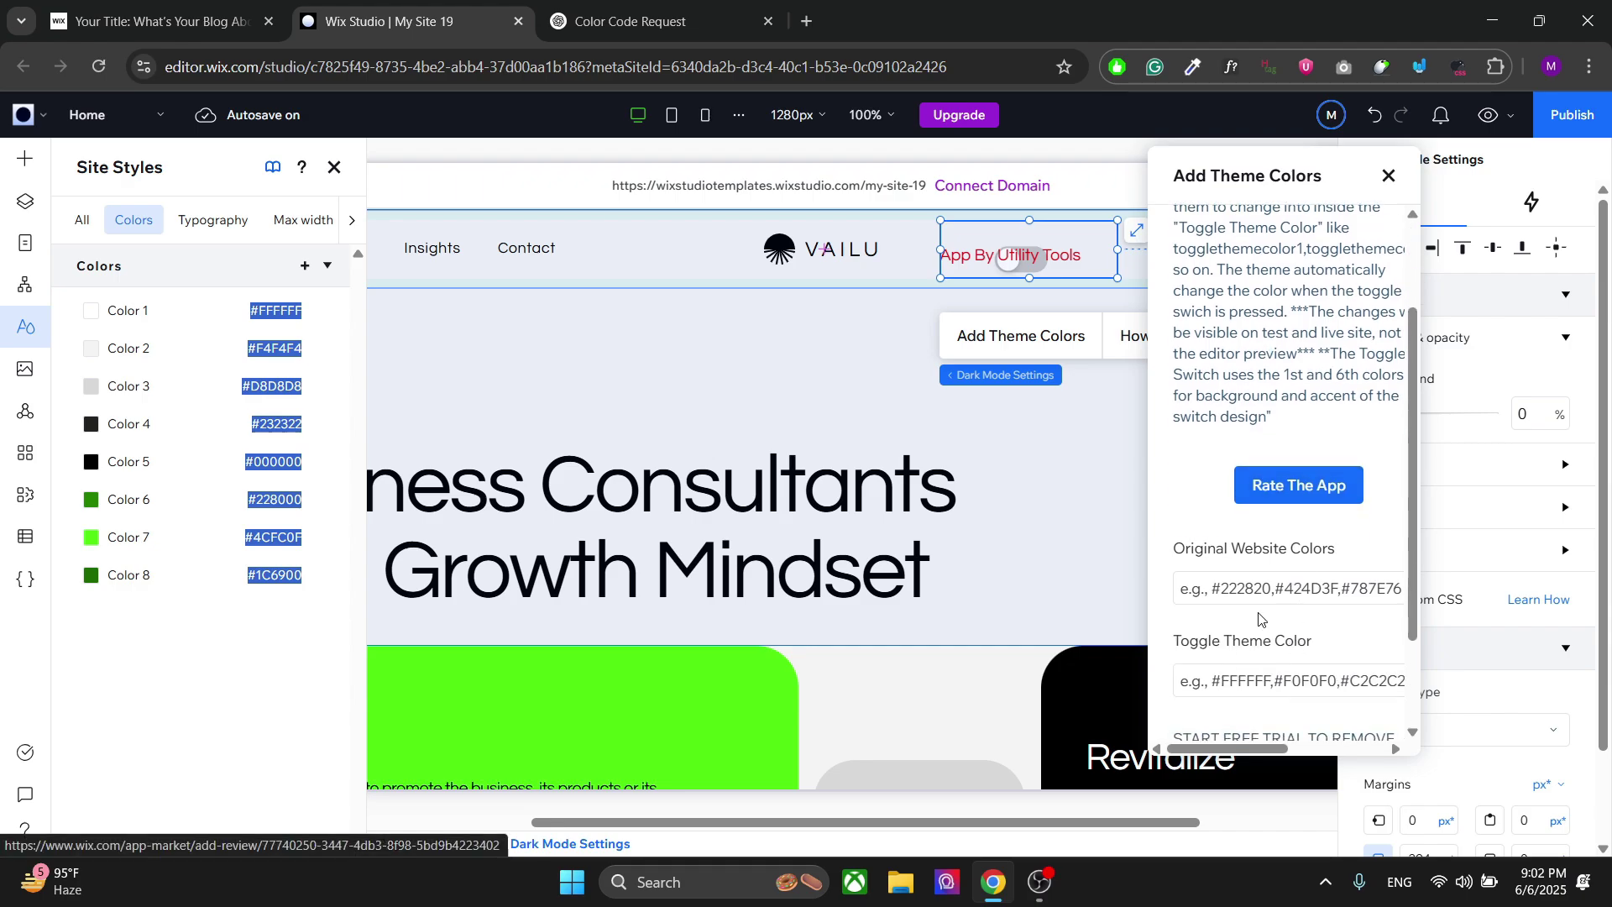
left_click(1234, 597)
key("ctrl+v")
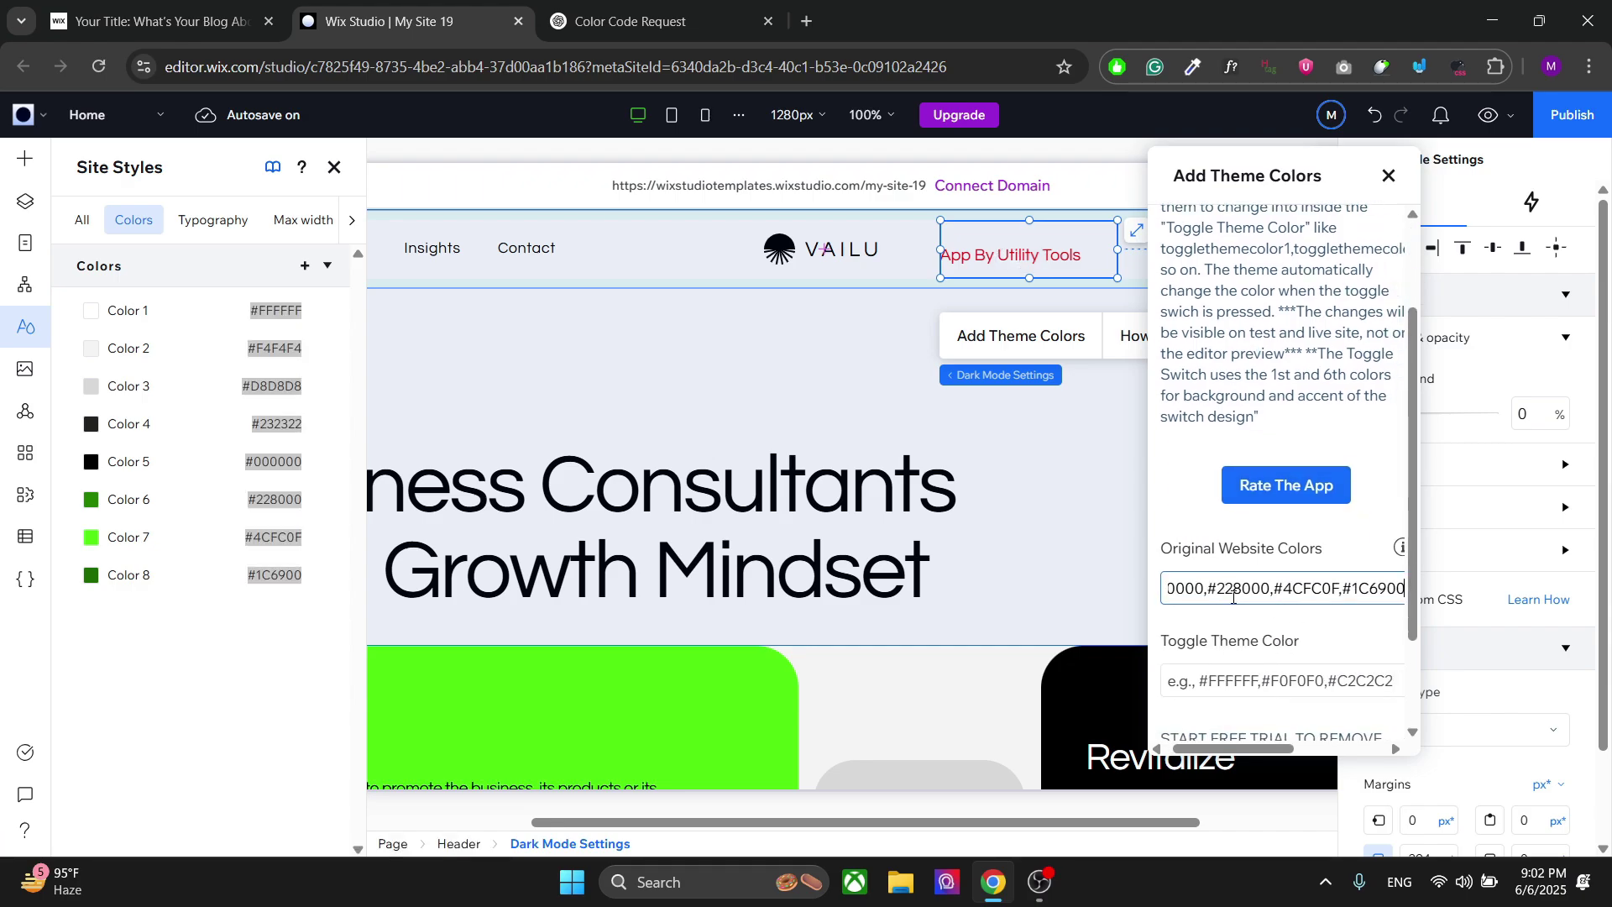
Ask ChatGPT to invert all the colours in the same format, and select its reply
left_click(655, 21)
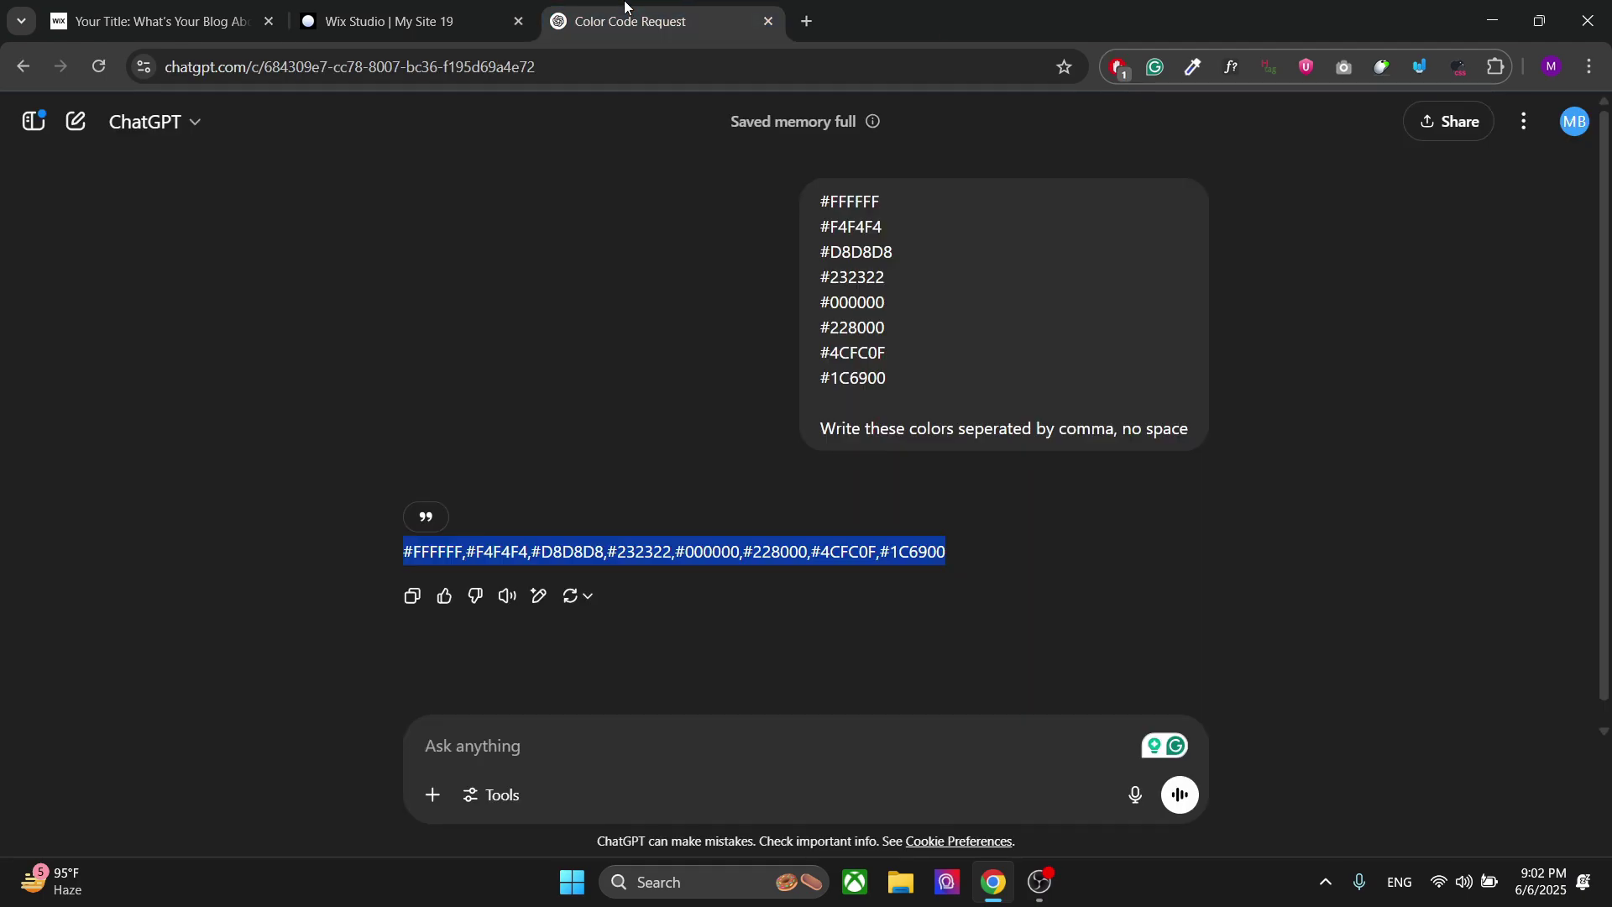
left_click(532, 745)
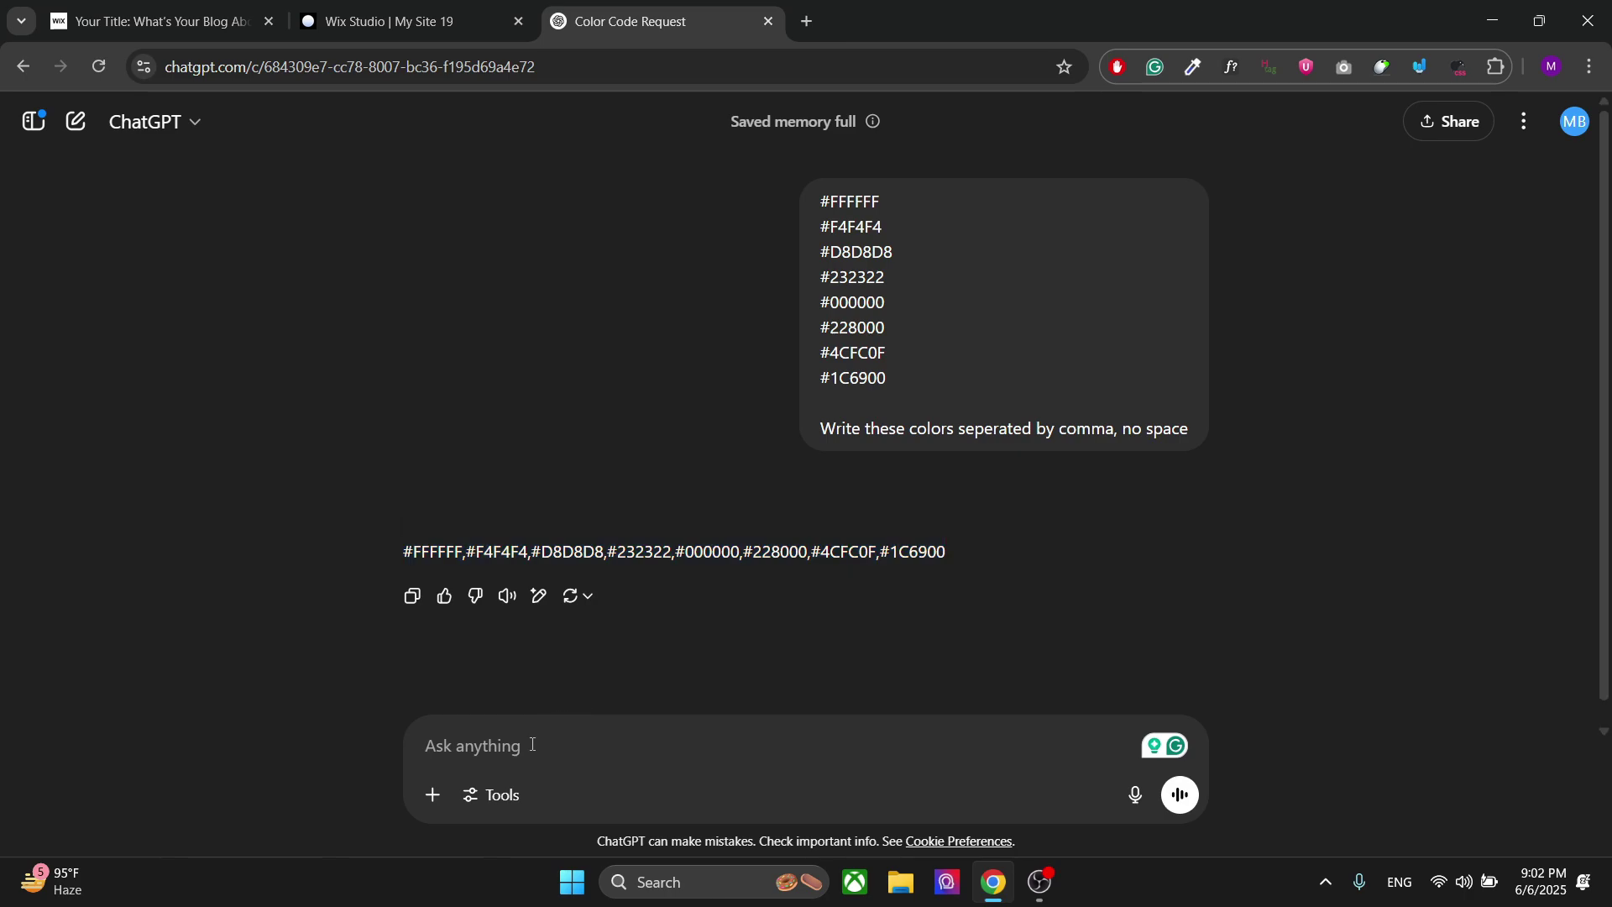
type("I")
type("n")
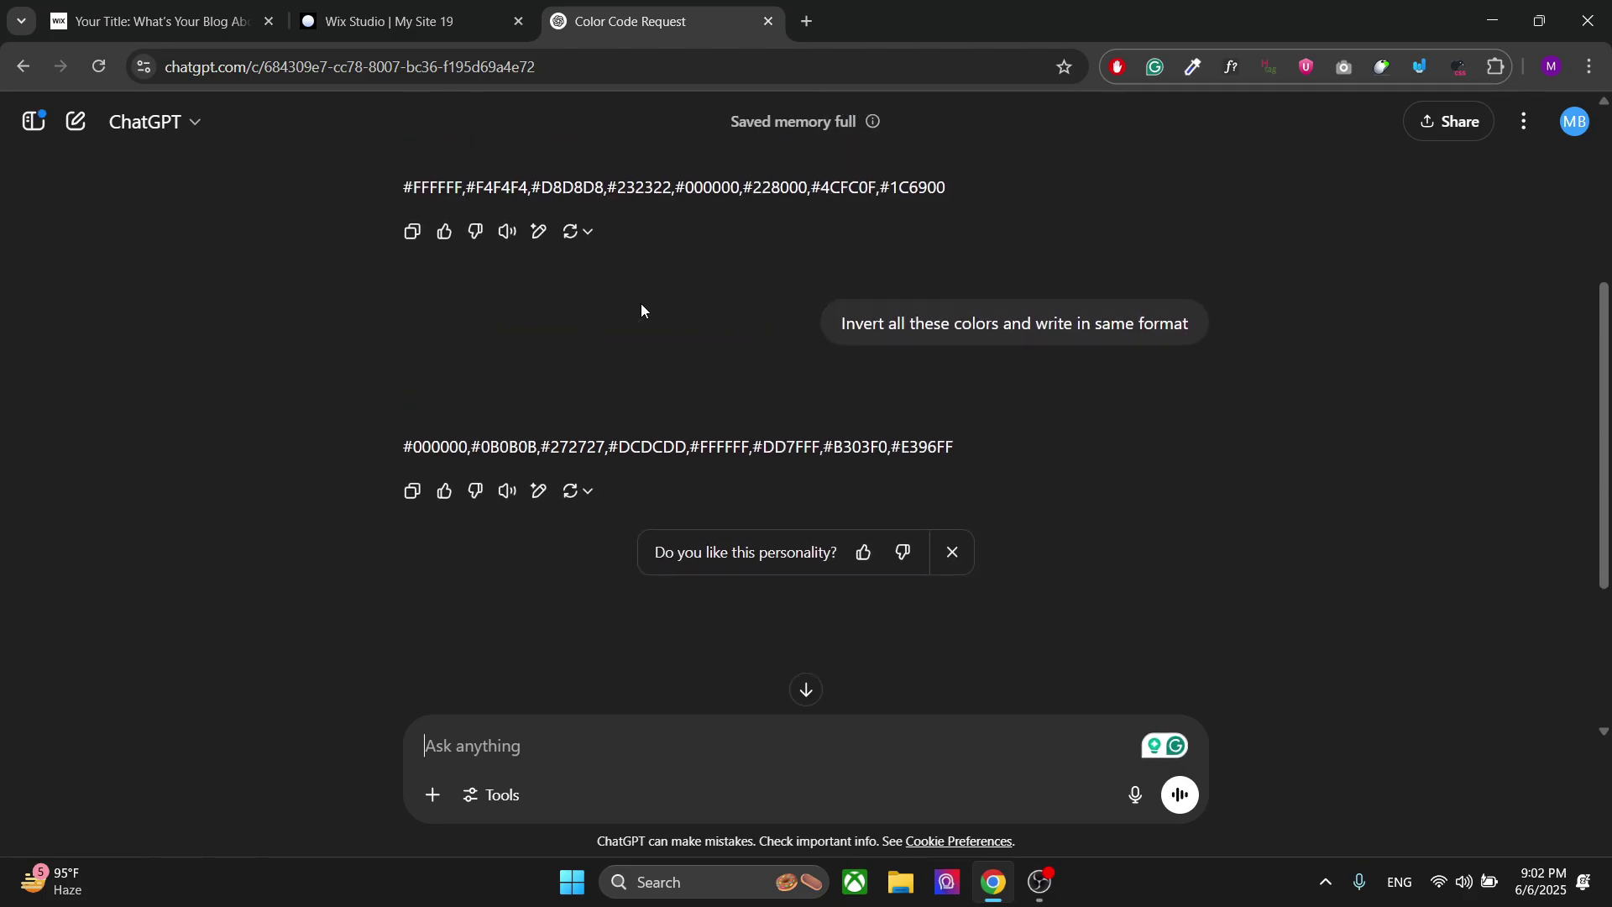
triple_click(669, 464)
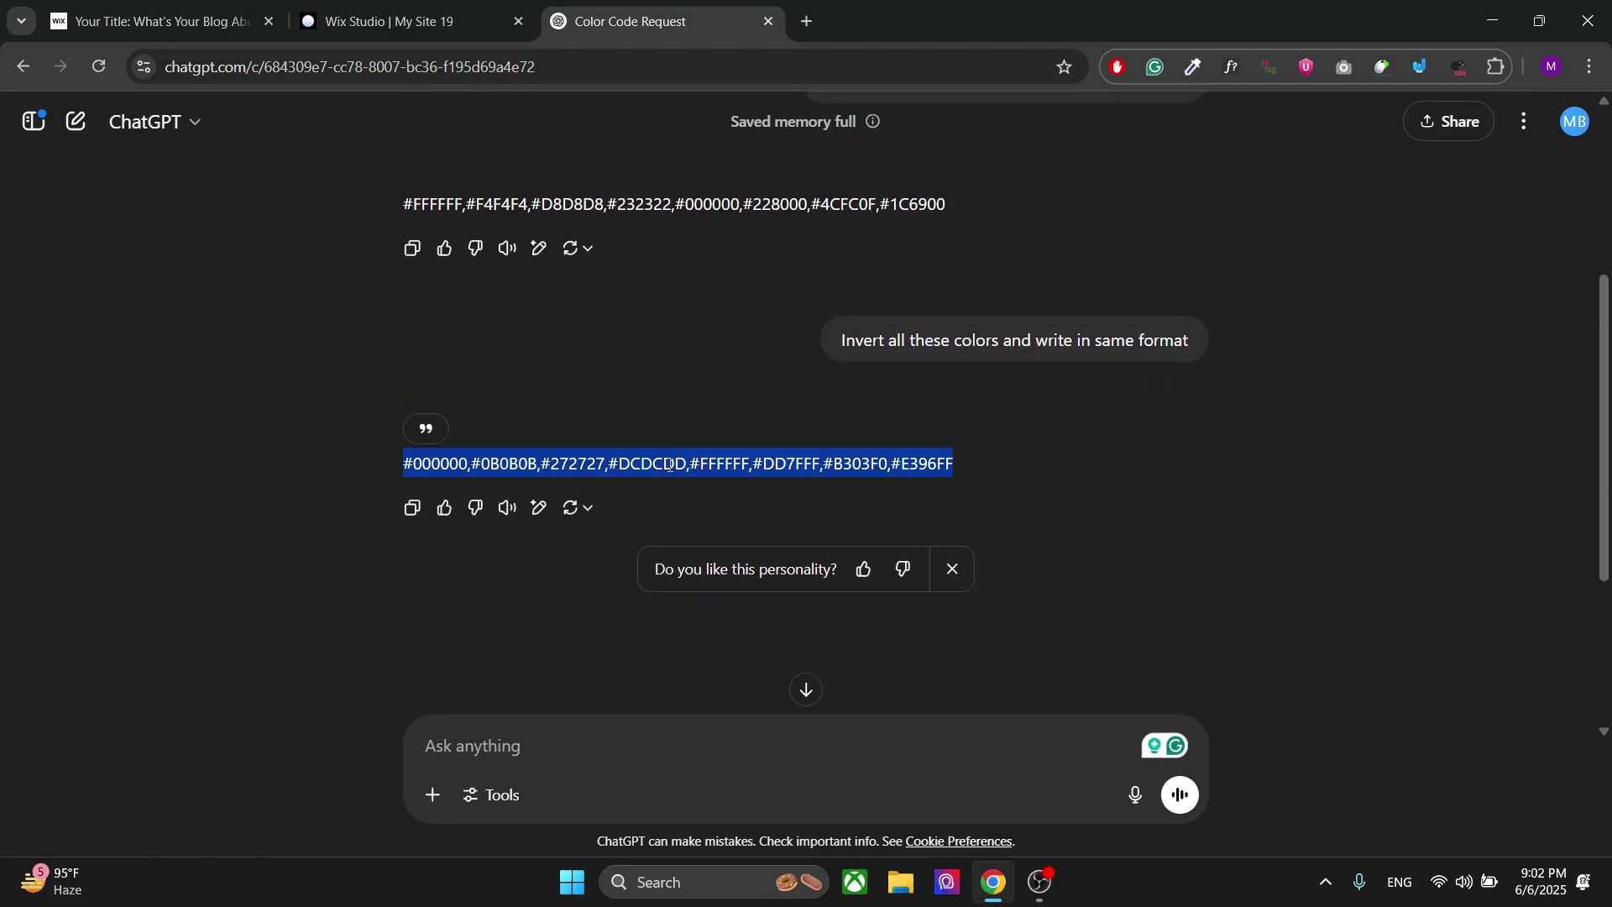
Paste the inverted colour list into the Toggle Theme Color field
left_click(473, 8)
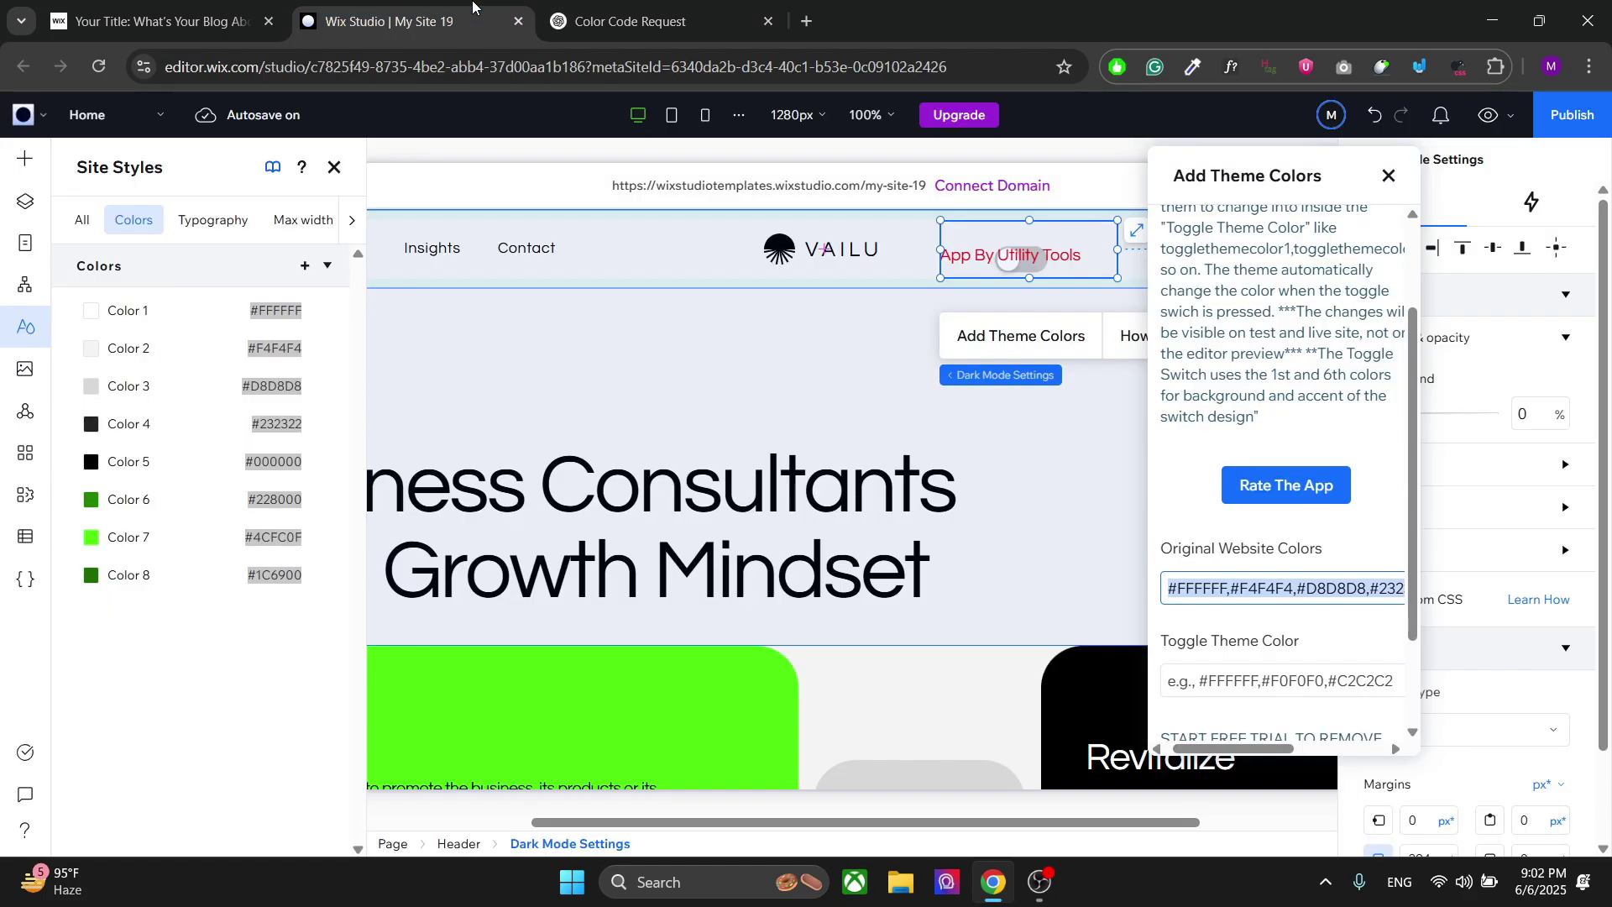
left_click(1259, 679)
key("ctrl+v")
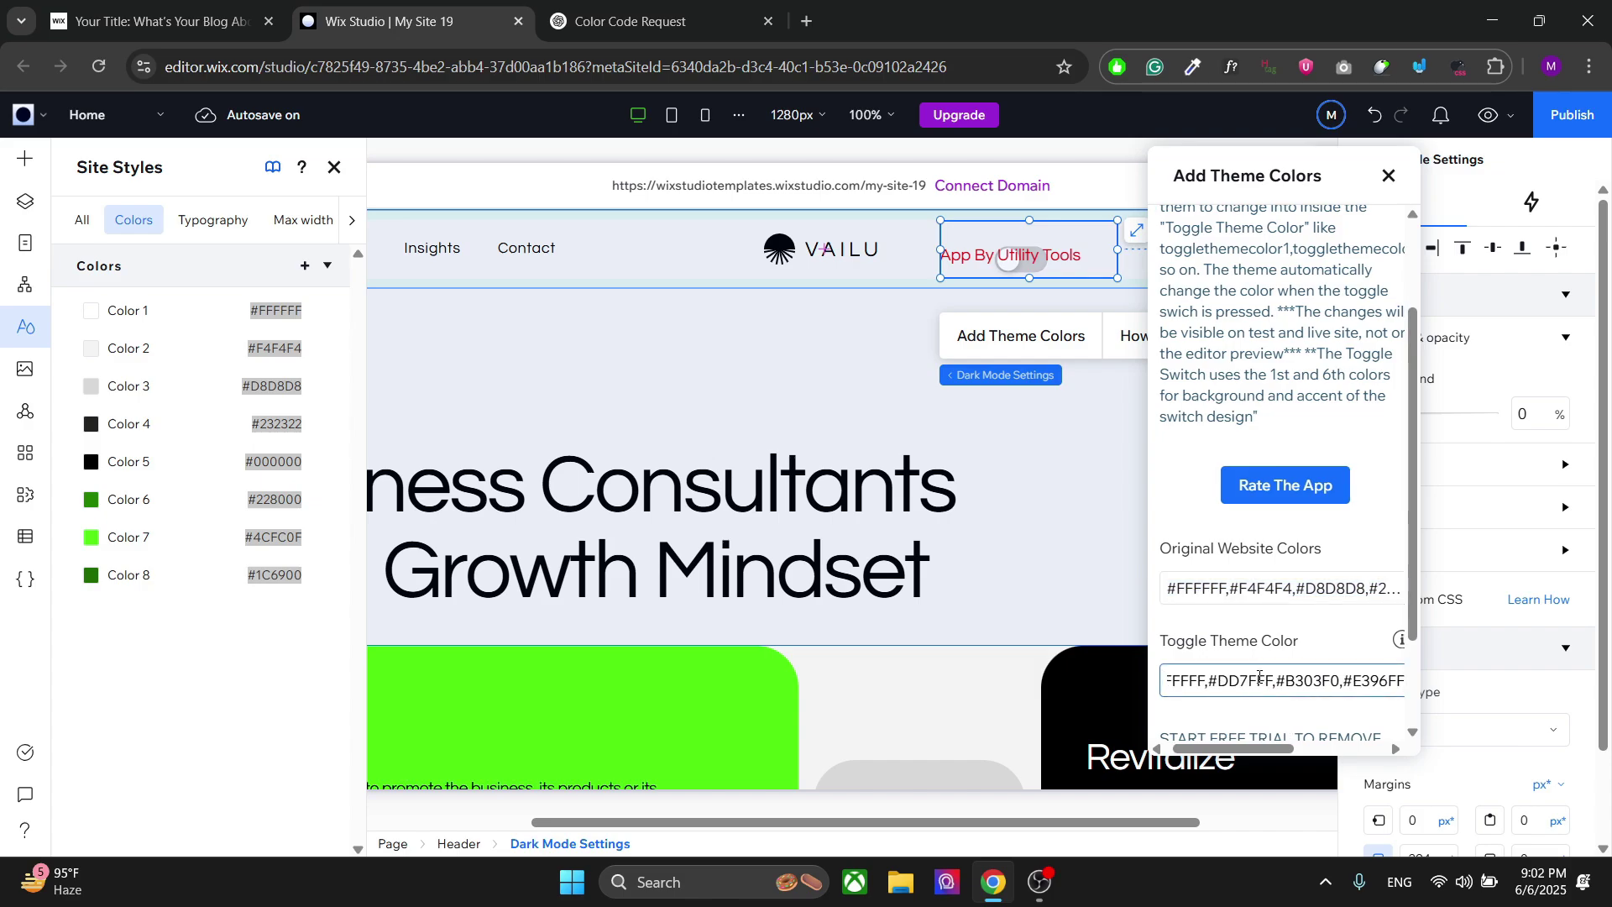
Close the theme colour settings and choose Preview as Test Site
left_click(1389, 177)
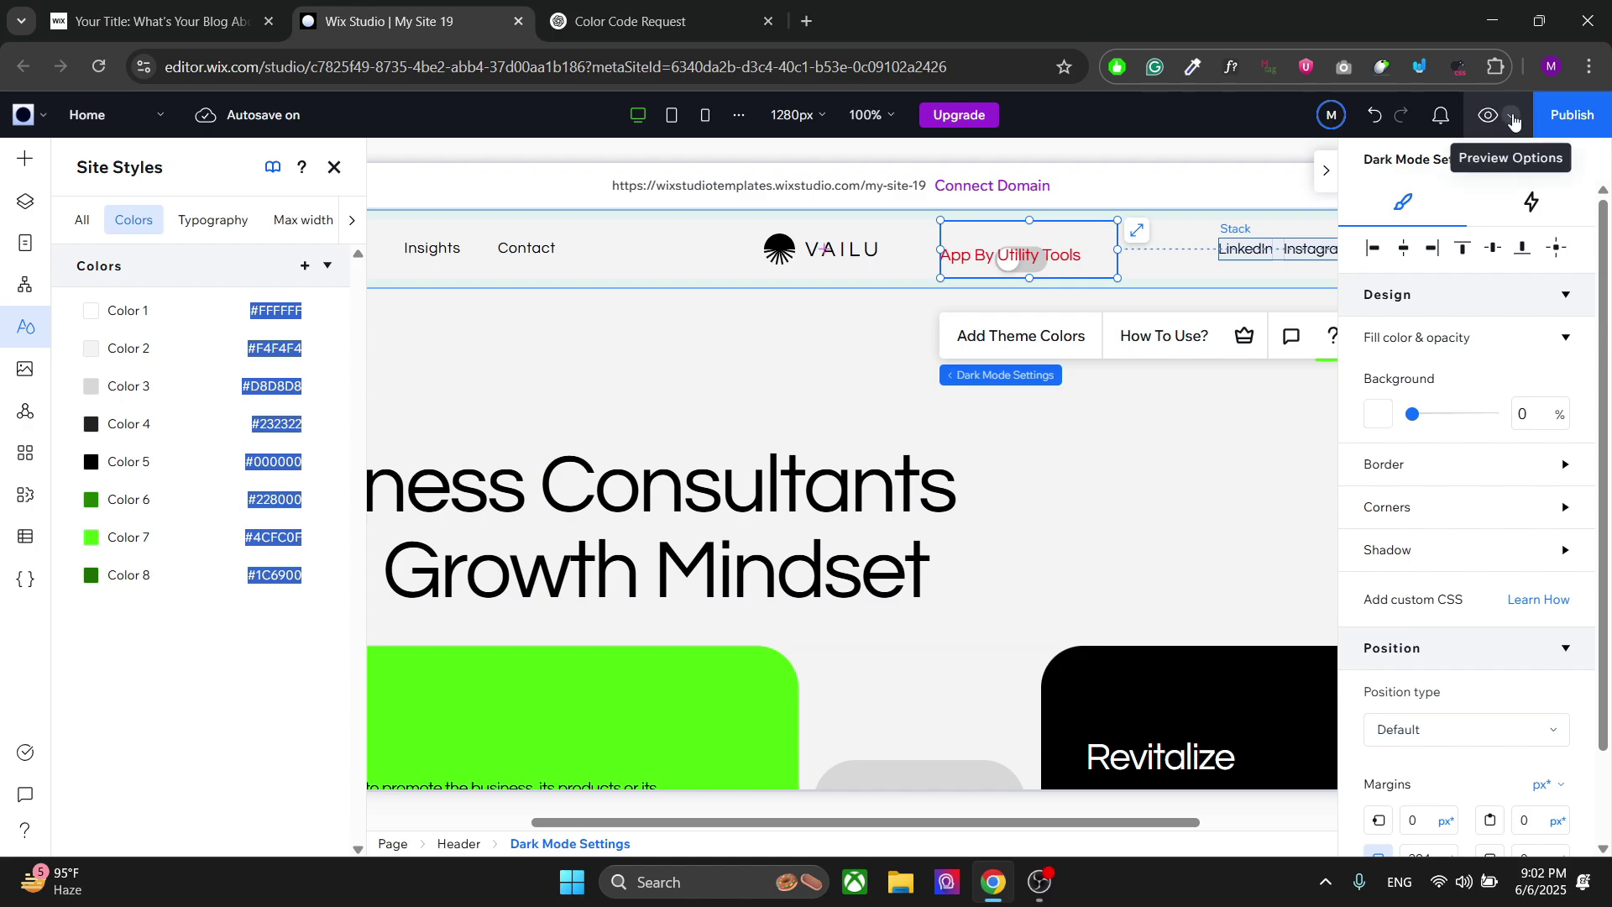
left_click(1514, 122)
left_click(1377, 231)
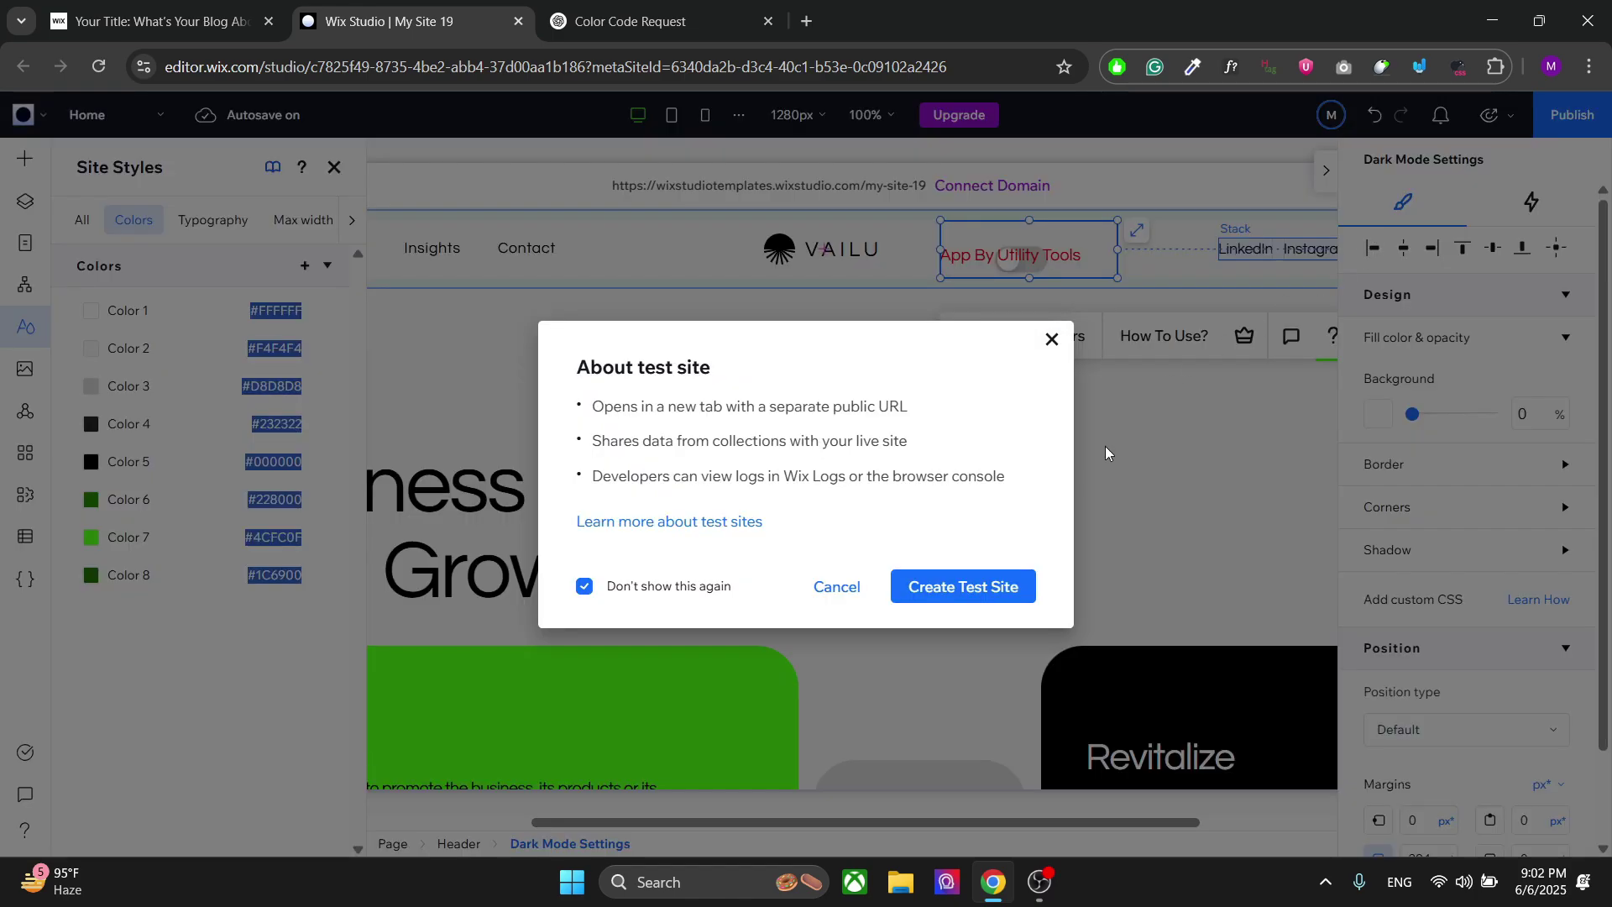
Create the test site and scroll through its page
left_click(961, 585)
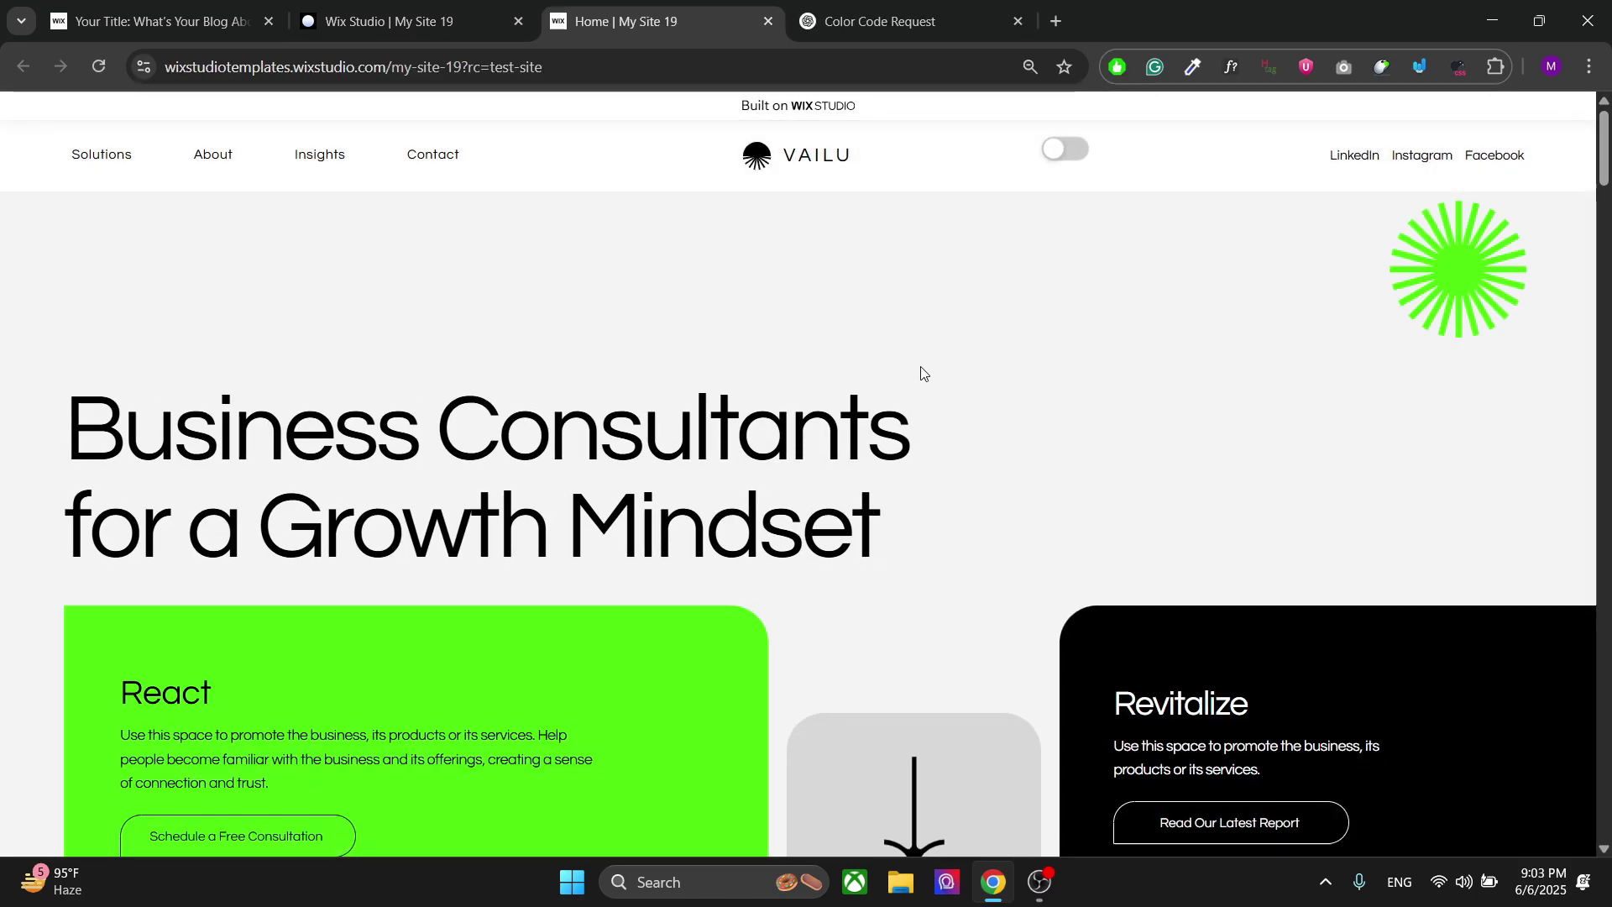
scroll(921, 372, "down", 5)
scroll(921, 372, "down", 5)
scroll(921, 371, "down", 5)
scroll(921, 372, "down", 5)
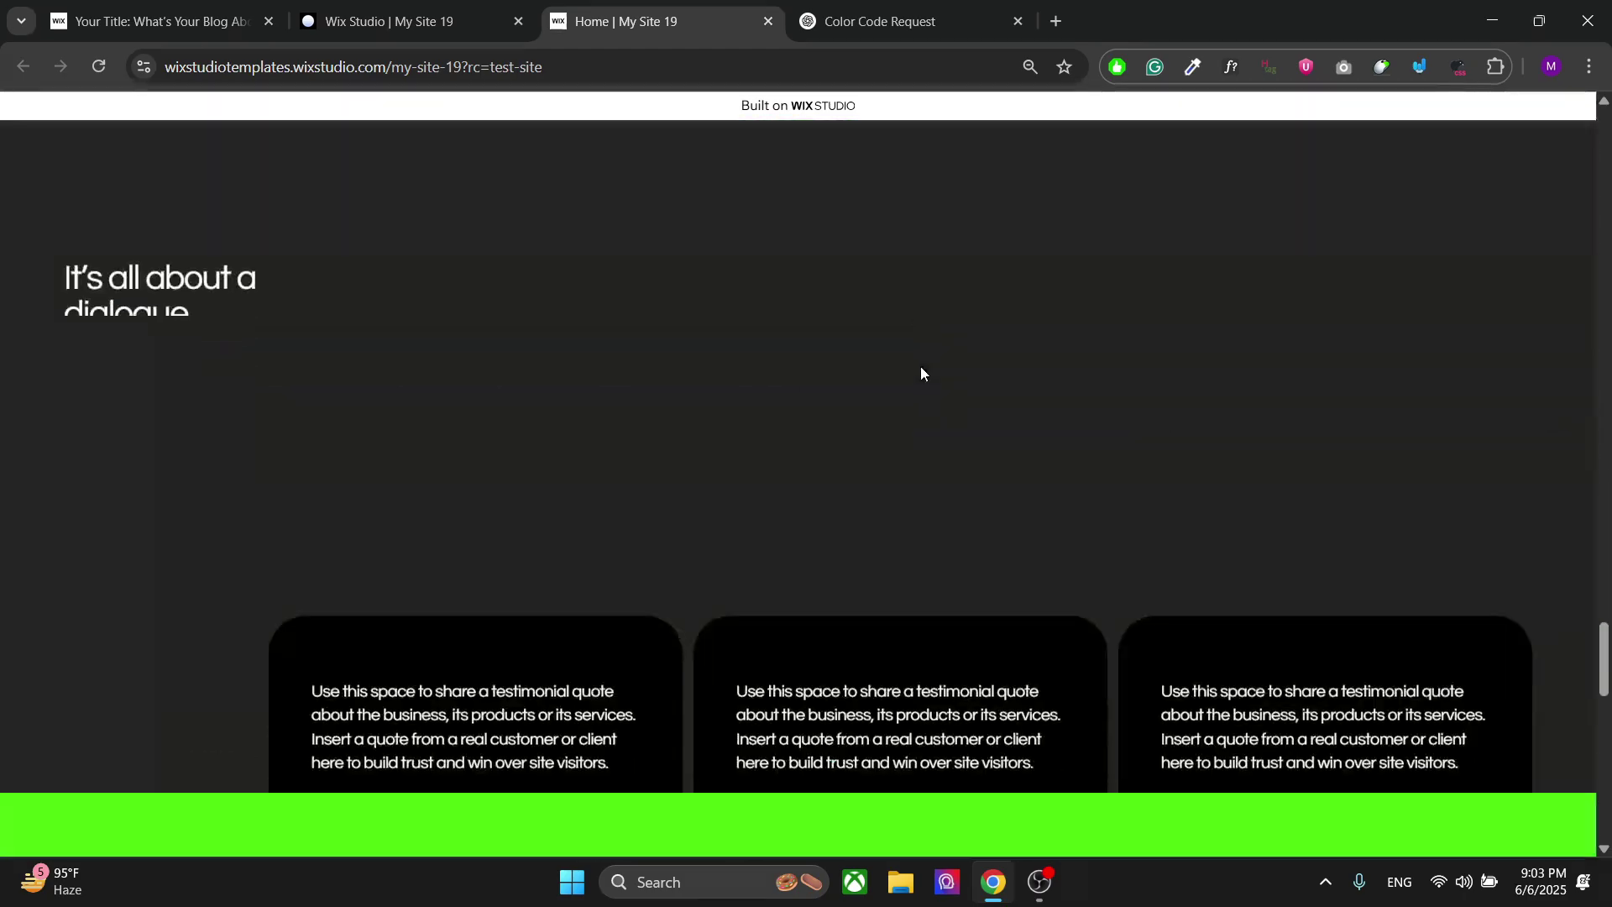
scroll(921, 372, "down", 5)
scroll(921, 372, "up", 15)
scroll(921, 372, "up", 10)
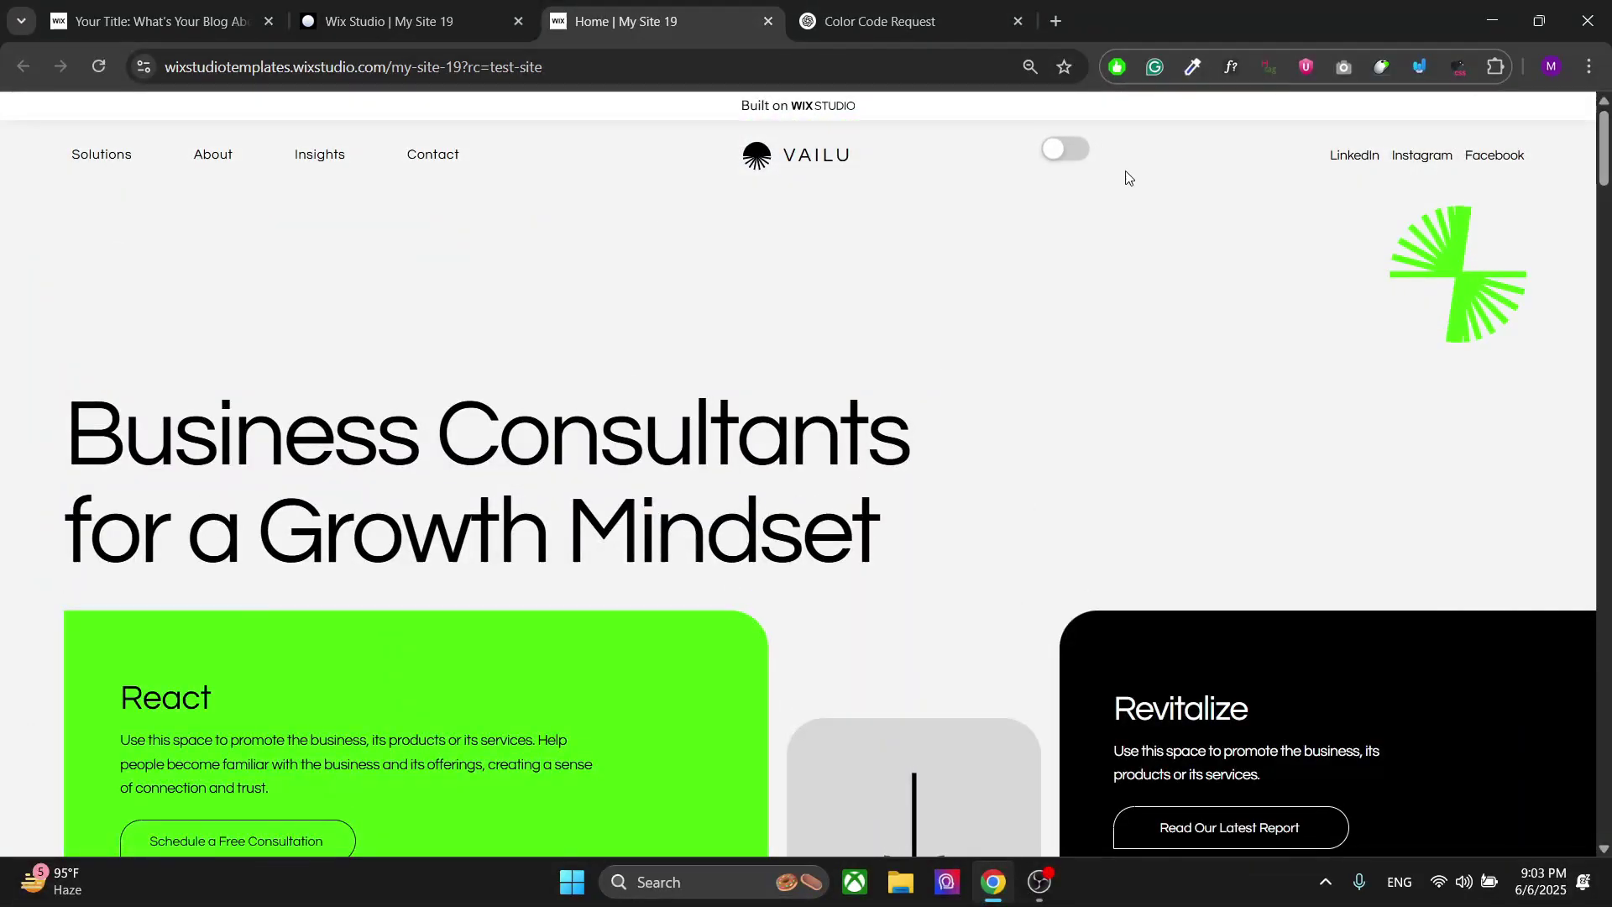
Switch the test site into purple-and-black dark mode and scroll through it
left_click(1071, 159)
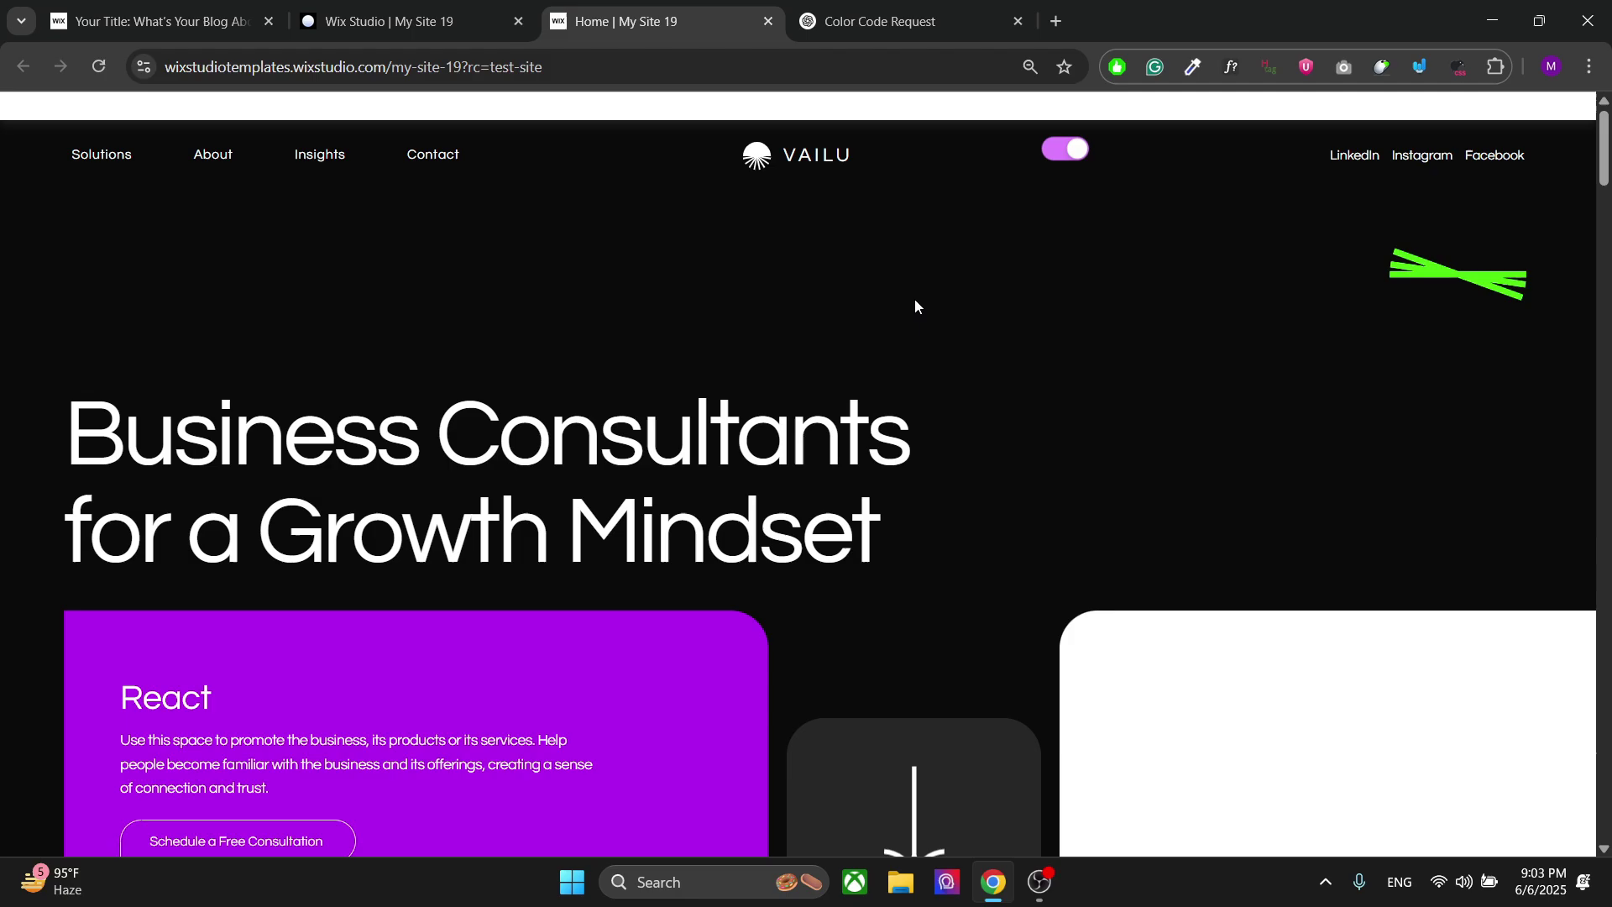
scroll(915, 301, "down", 3)
scroll(915, 301, "up", 3)
scroll(915, 301, "down", 3)
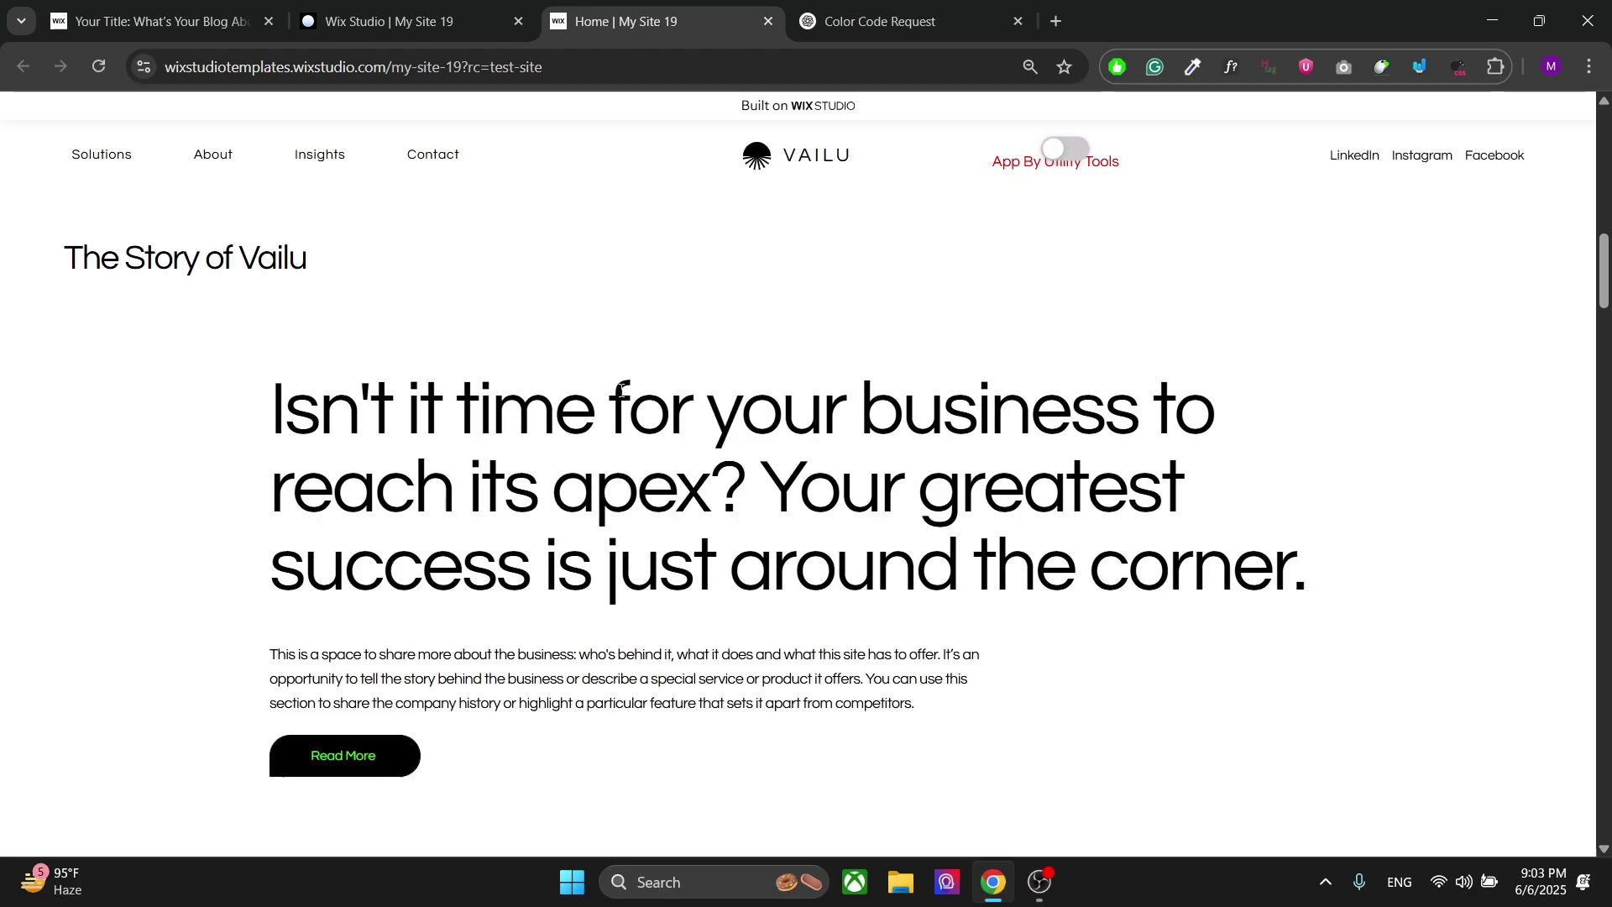
scroll(619, 389, "up", 3)
scroll(682, 438, "up", 3)
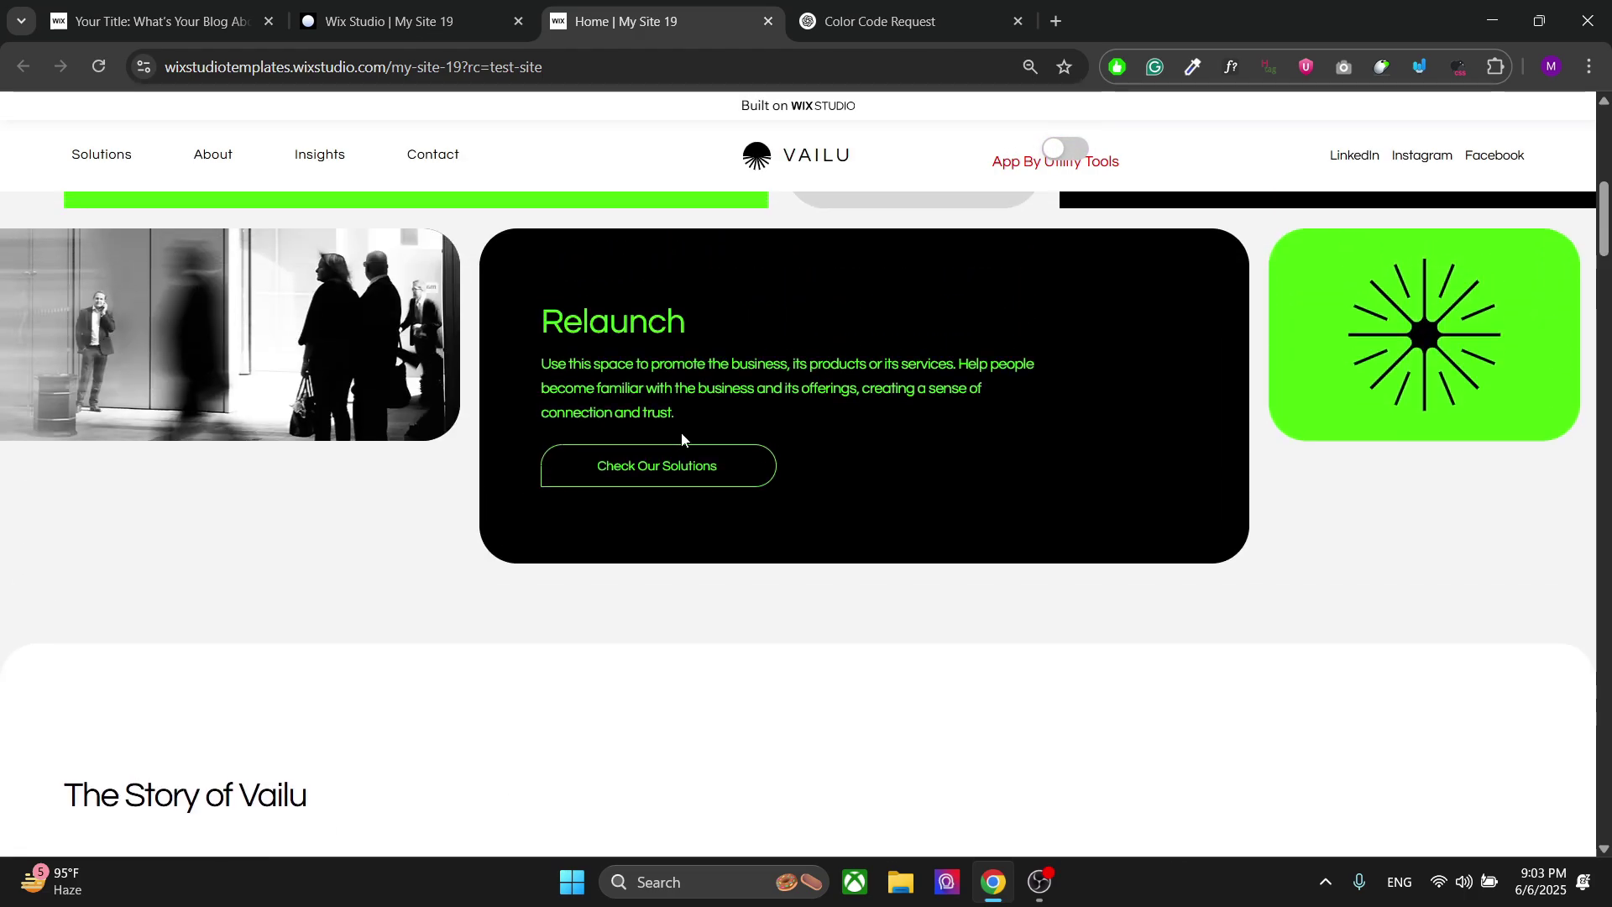
left_click(453, 4)
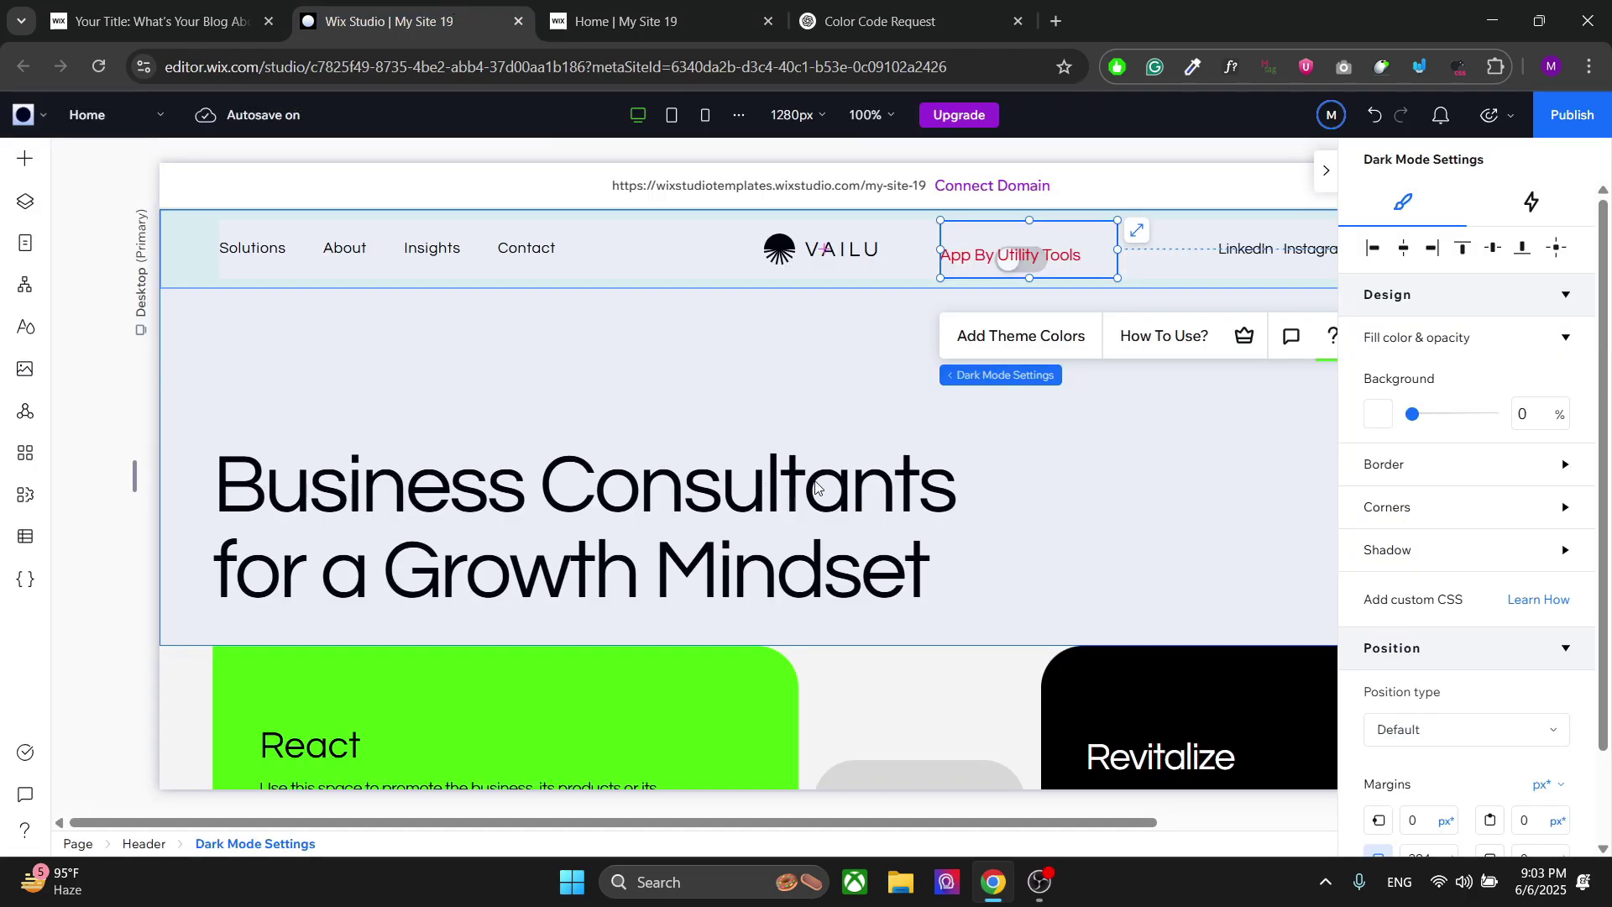
scroll(937, 506, "down", 4)
scroll(937, 510, "down", 2)
scroll(937, 510, "down", 2)
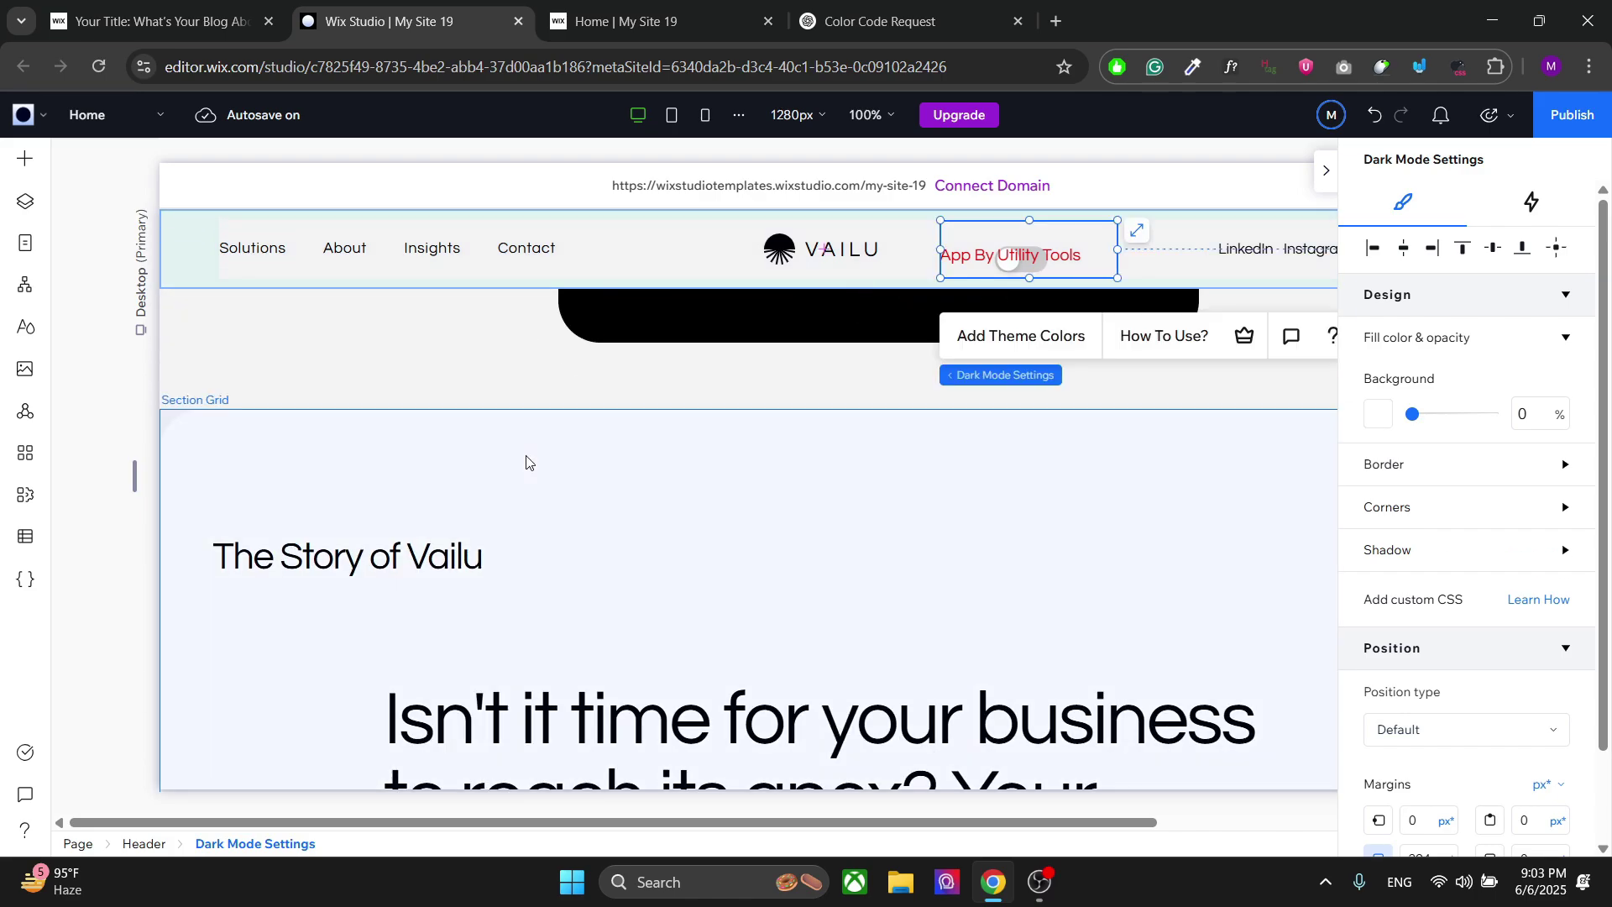
left_click(431, 460)
left_click(250, 542)
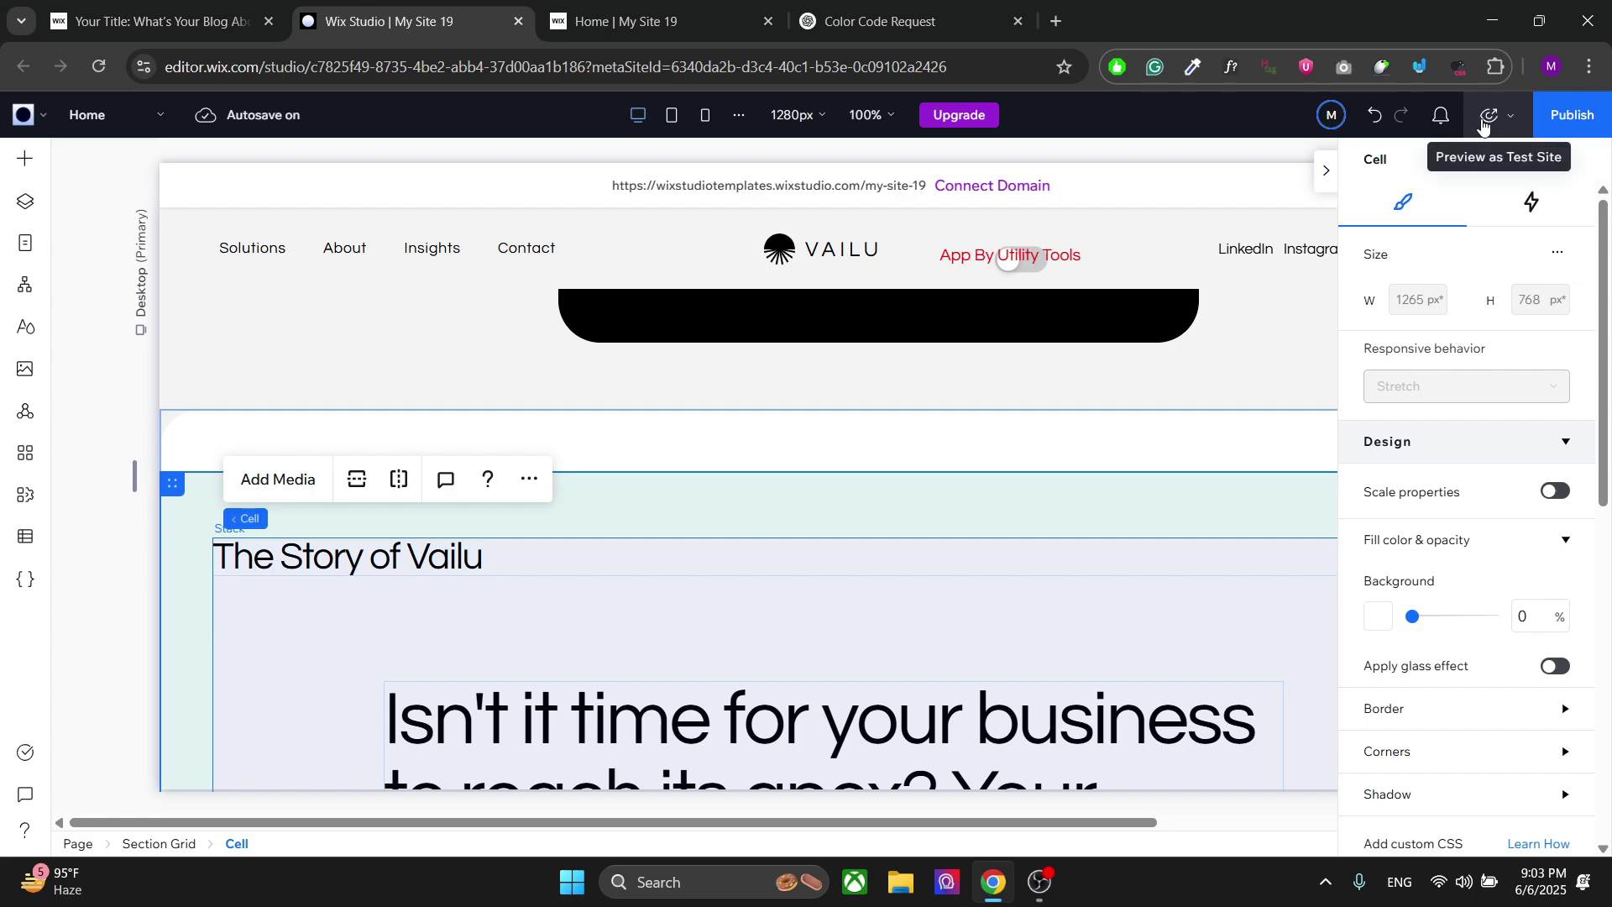
Open the refreshed test site, turn on dark mode, and scroll through the darkened page
left_click(1491, 115)
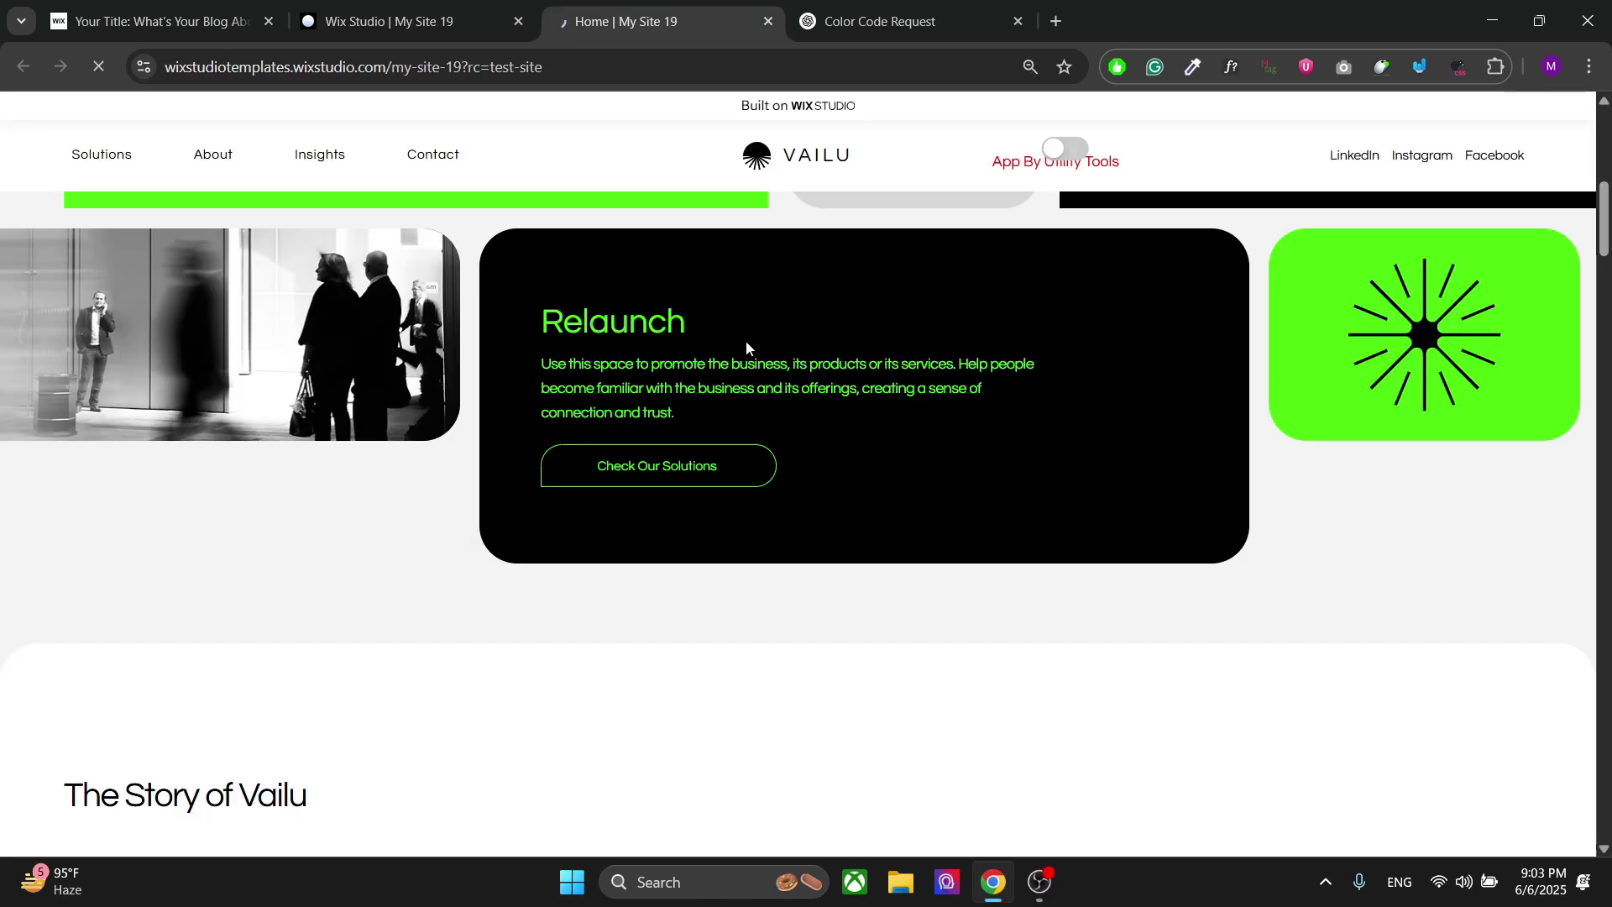
scroll(755, 320, "down", 1)
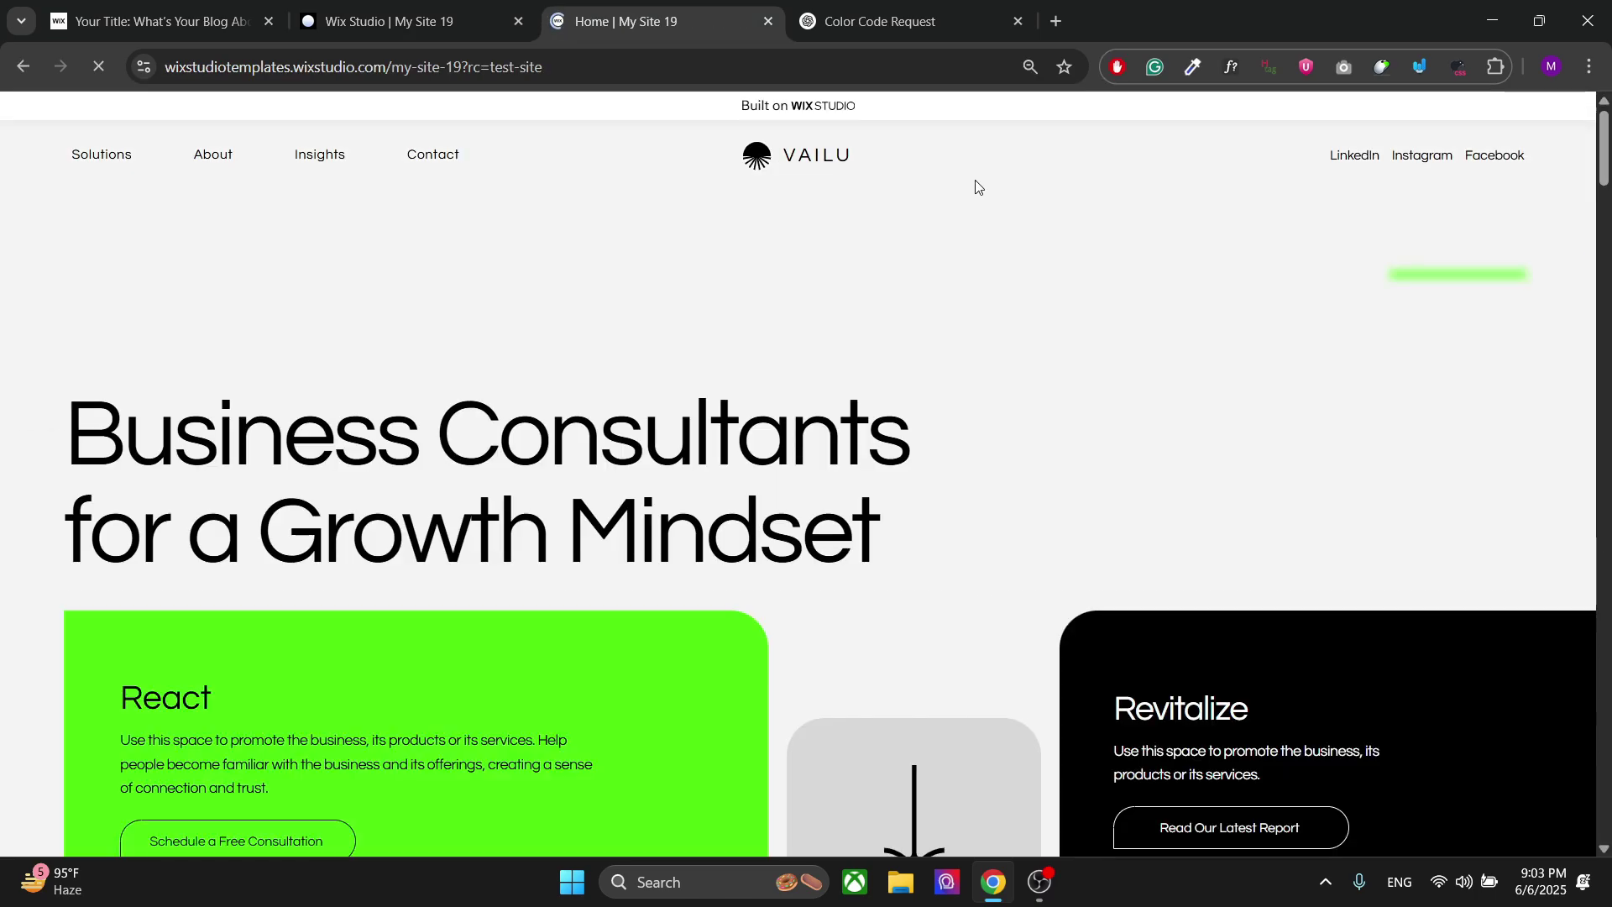
left_click(1078, 165)
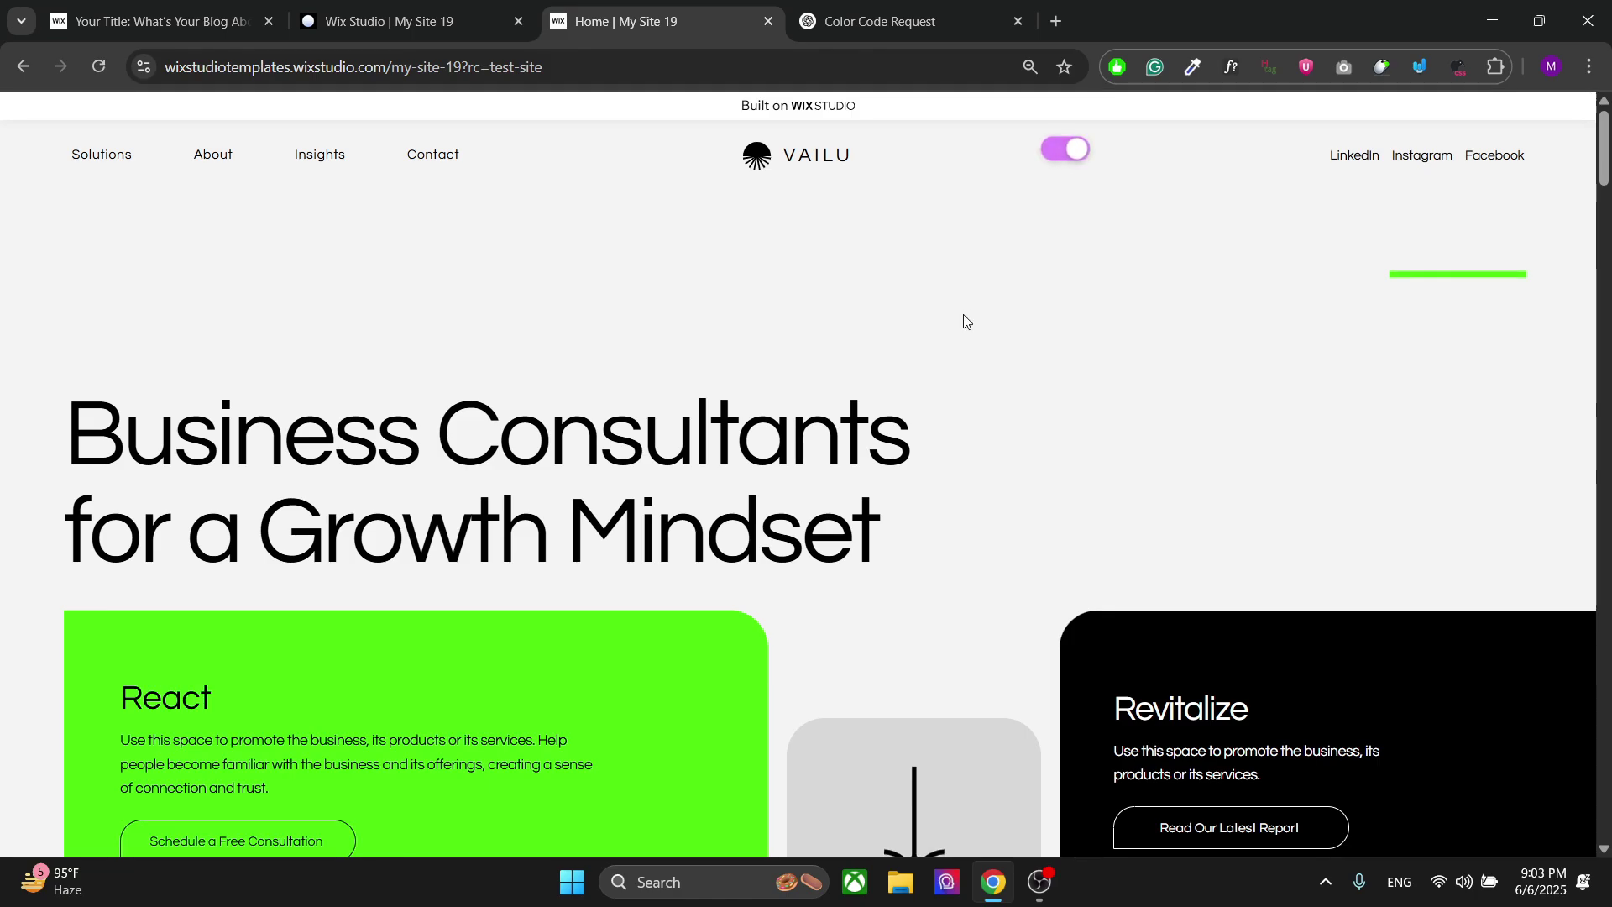
scroll(964, 318, "down", 5)
scroll(964, 317, "down", 5)
scroll(964, 317, "down", 2)
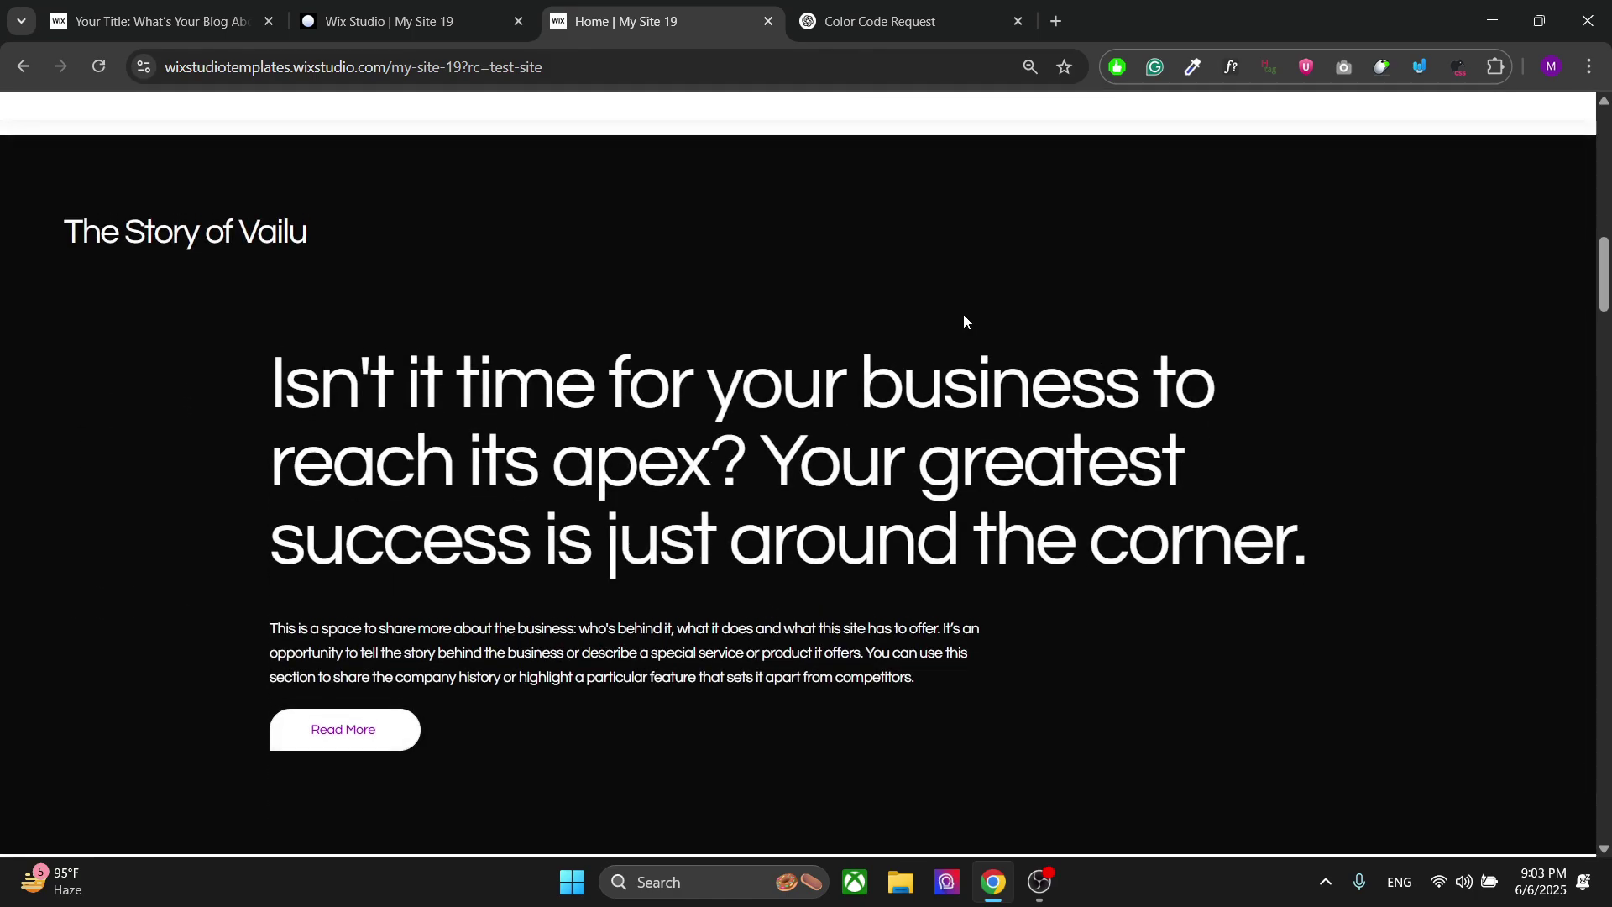
scroll(963, 321, "up", 2)
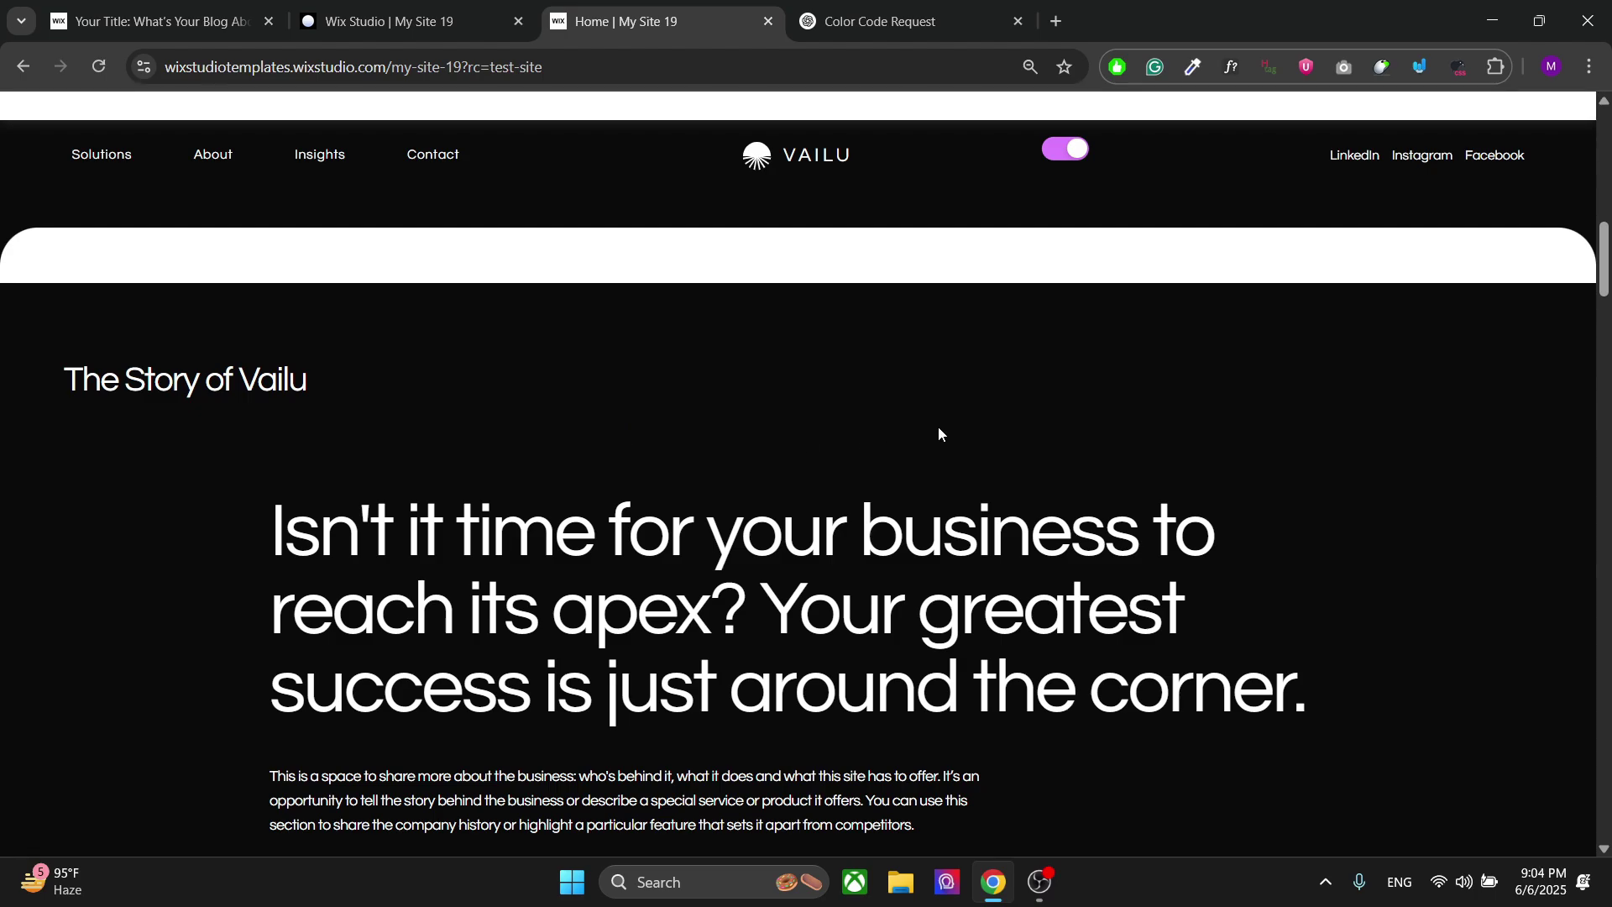
scroll(939, 428, "down", 7)
scroll(938, 428, "down", 6)
scroll(939, 428, "down", 4)
scroll(939, 433, "up", 1)
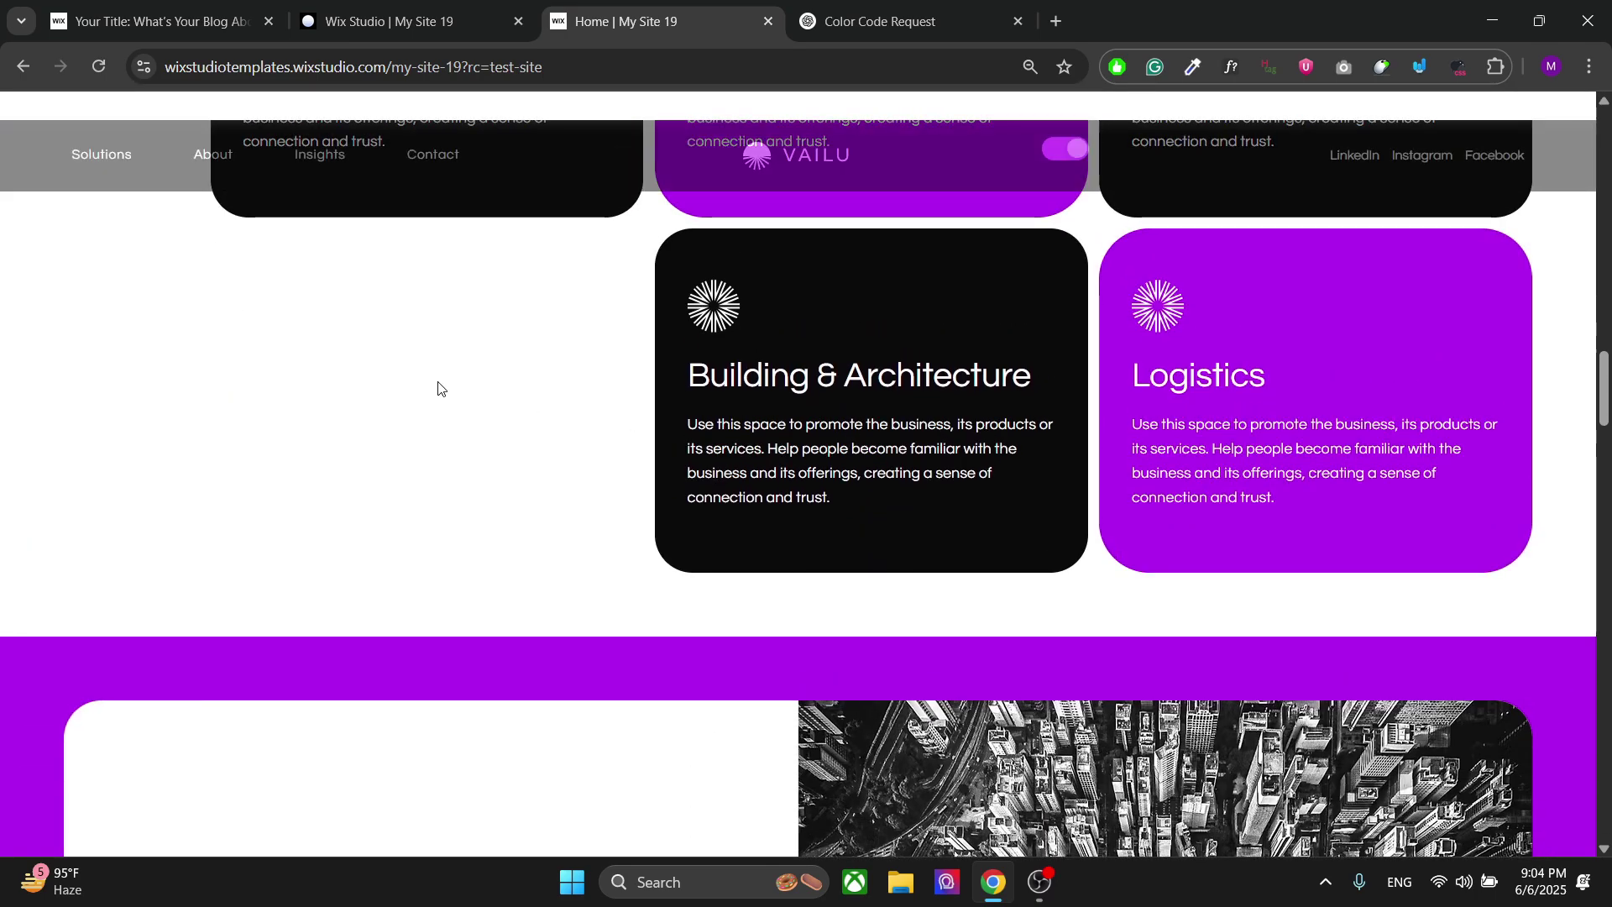
Scroll through the editor and the test site to locate the React card
left_click(424, 9)
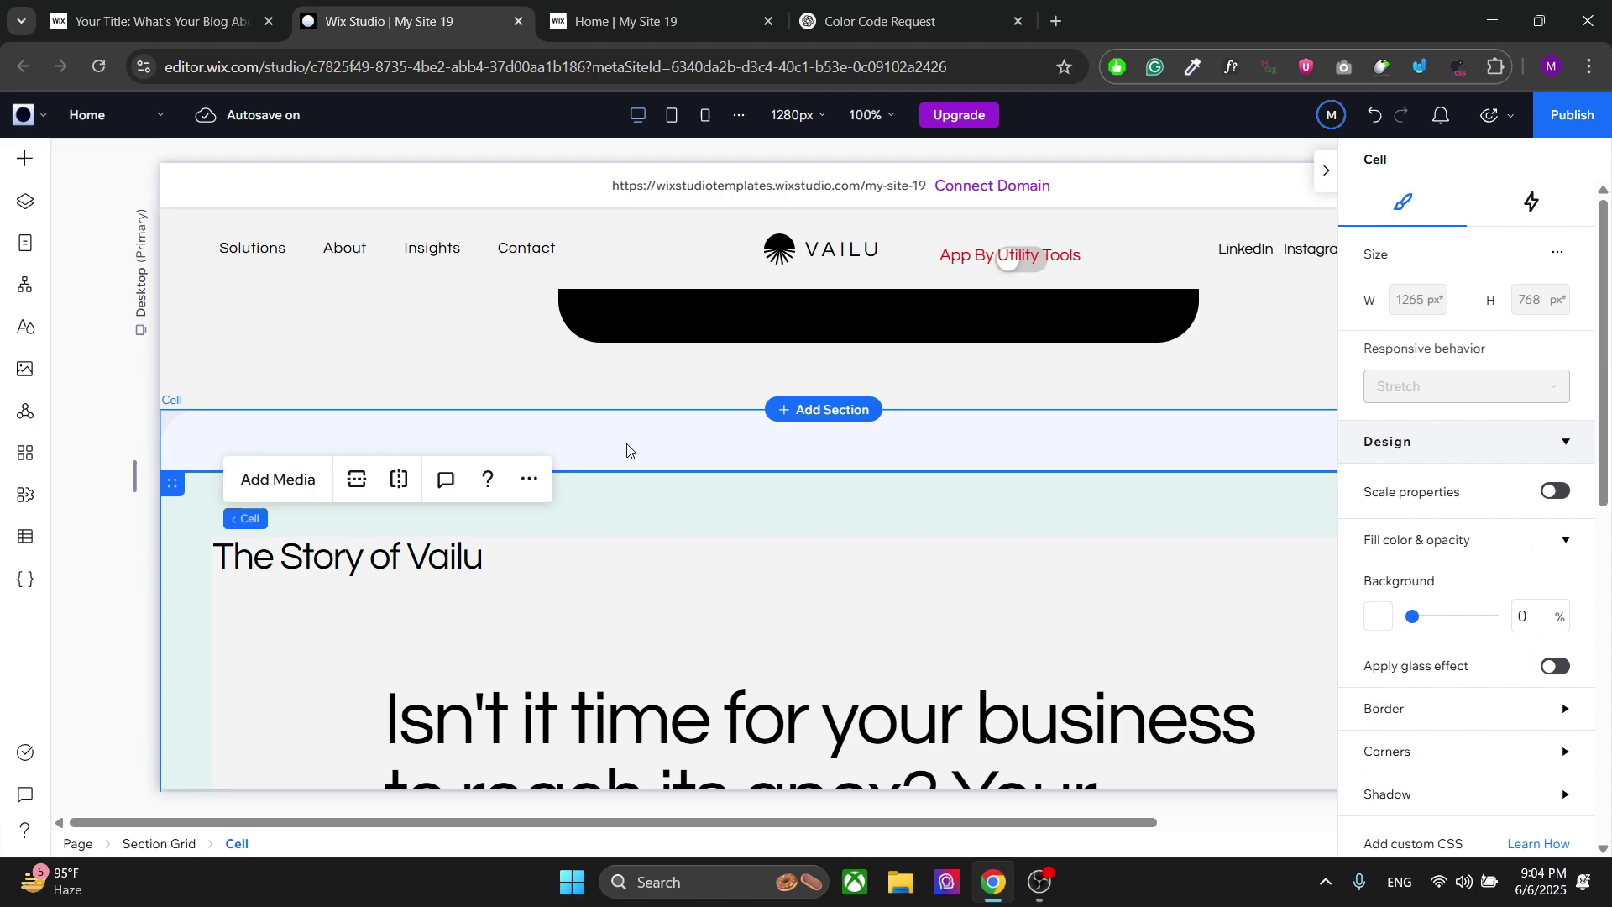
scroll(638, 458, "down", 4)
scroll(627, 450, "down", 5)
scroll(628, 451, "down", 2)
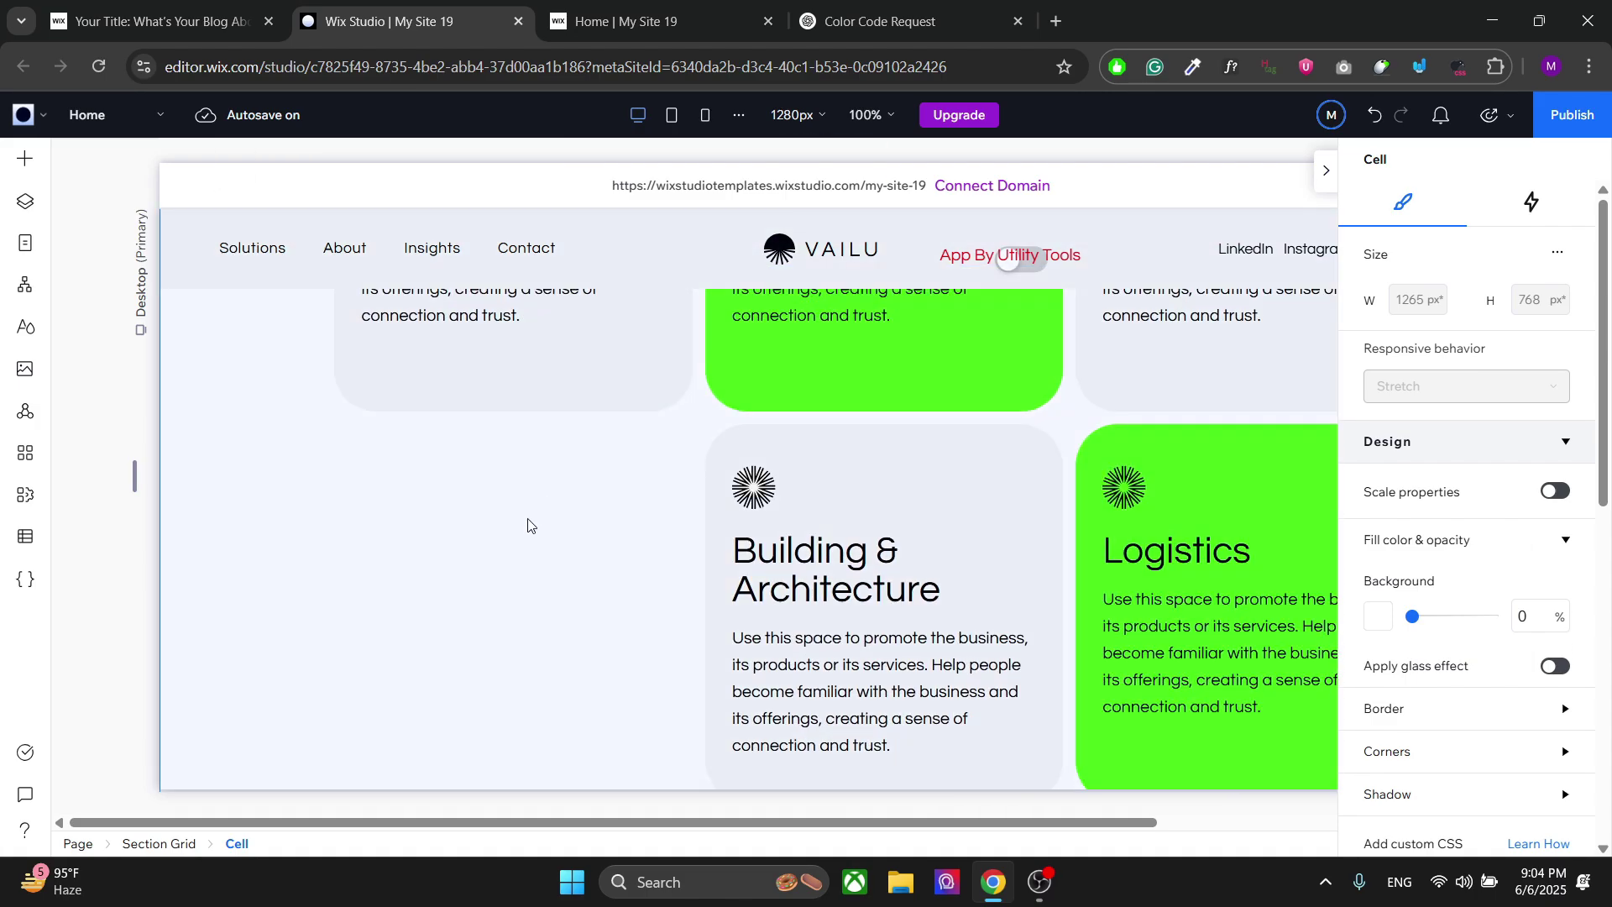
scroll(495, 554, "down", 5)
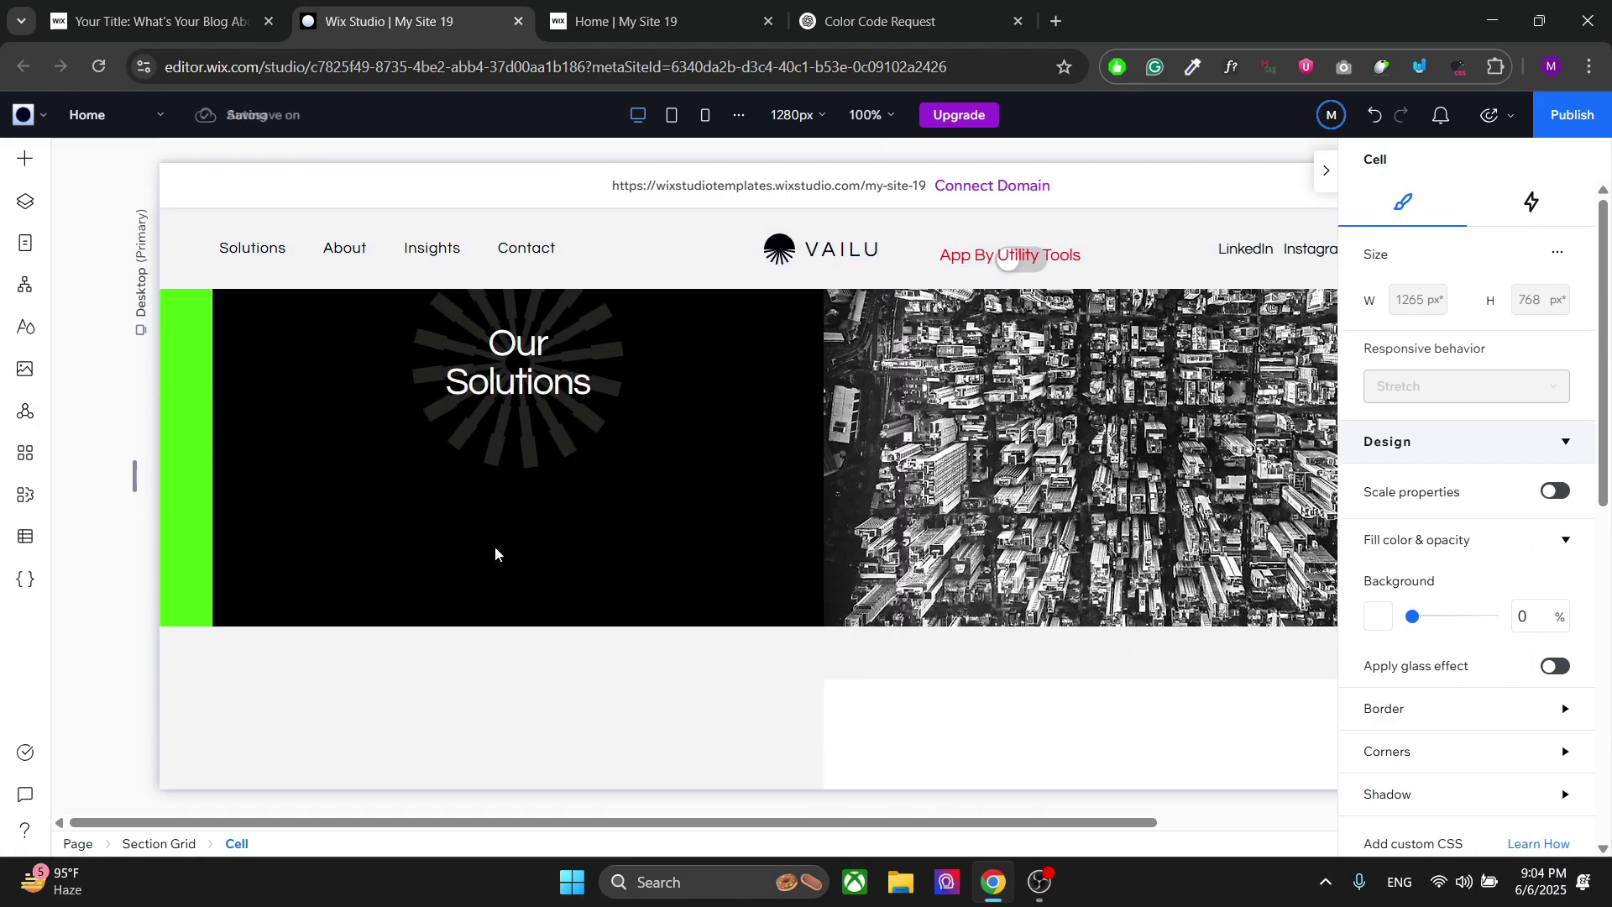
left_click(622, 6)
scroll(629, 563, "down", 6)
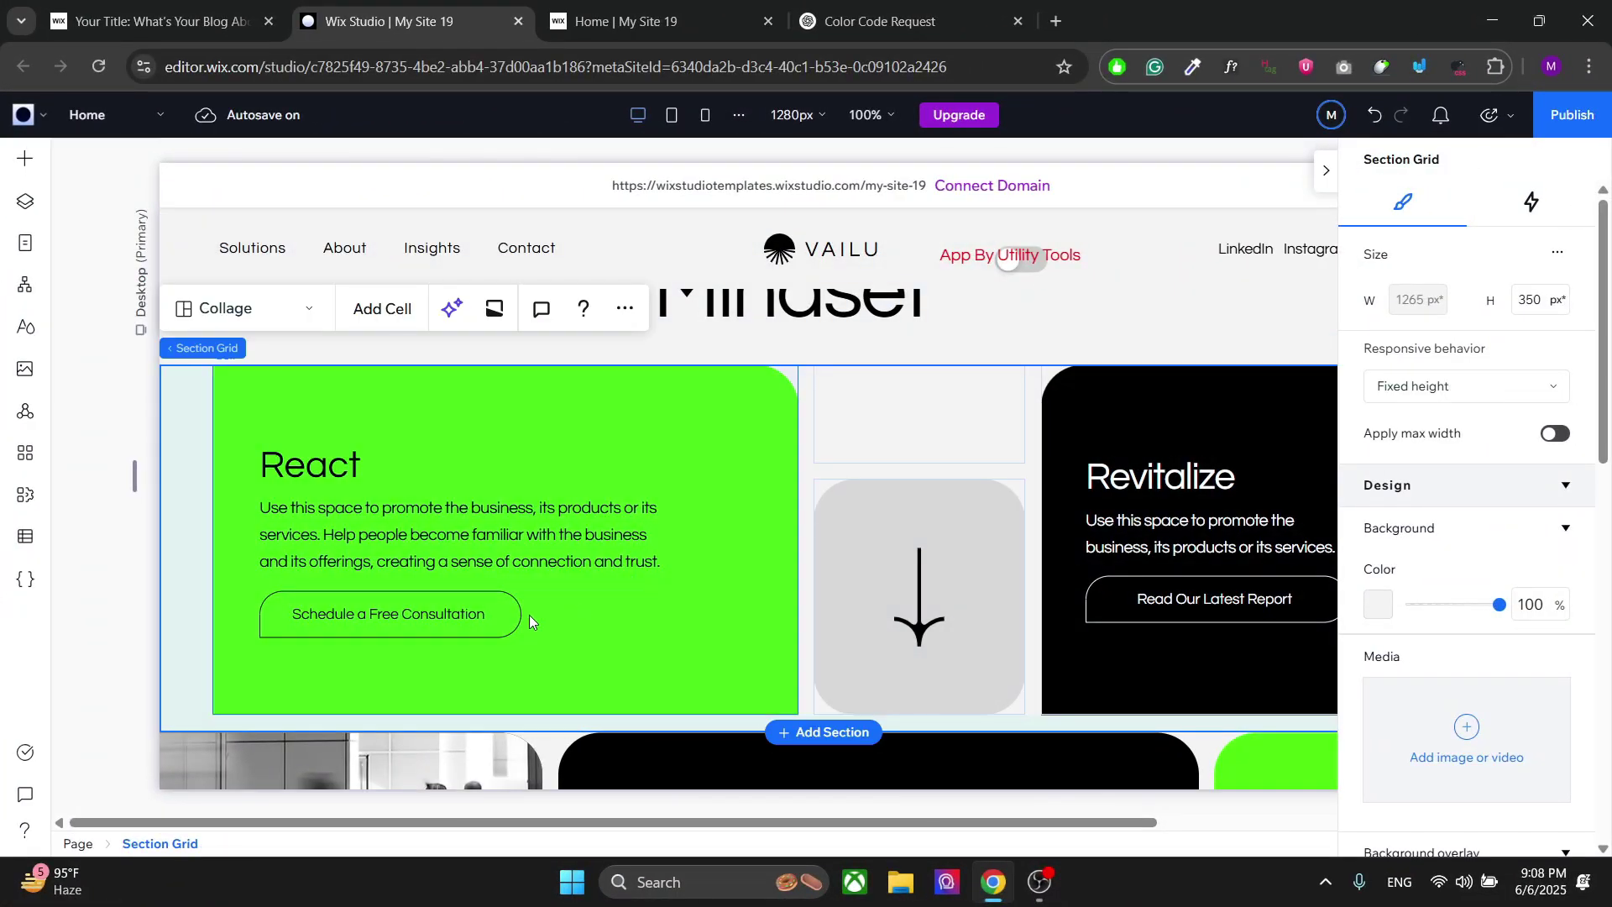
Give the Schedule a Free Consultation button a red #FF0000 fill at 100% opacity
left_click(459, 618)
left_click(458, 618)
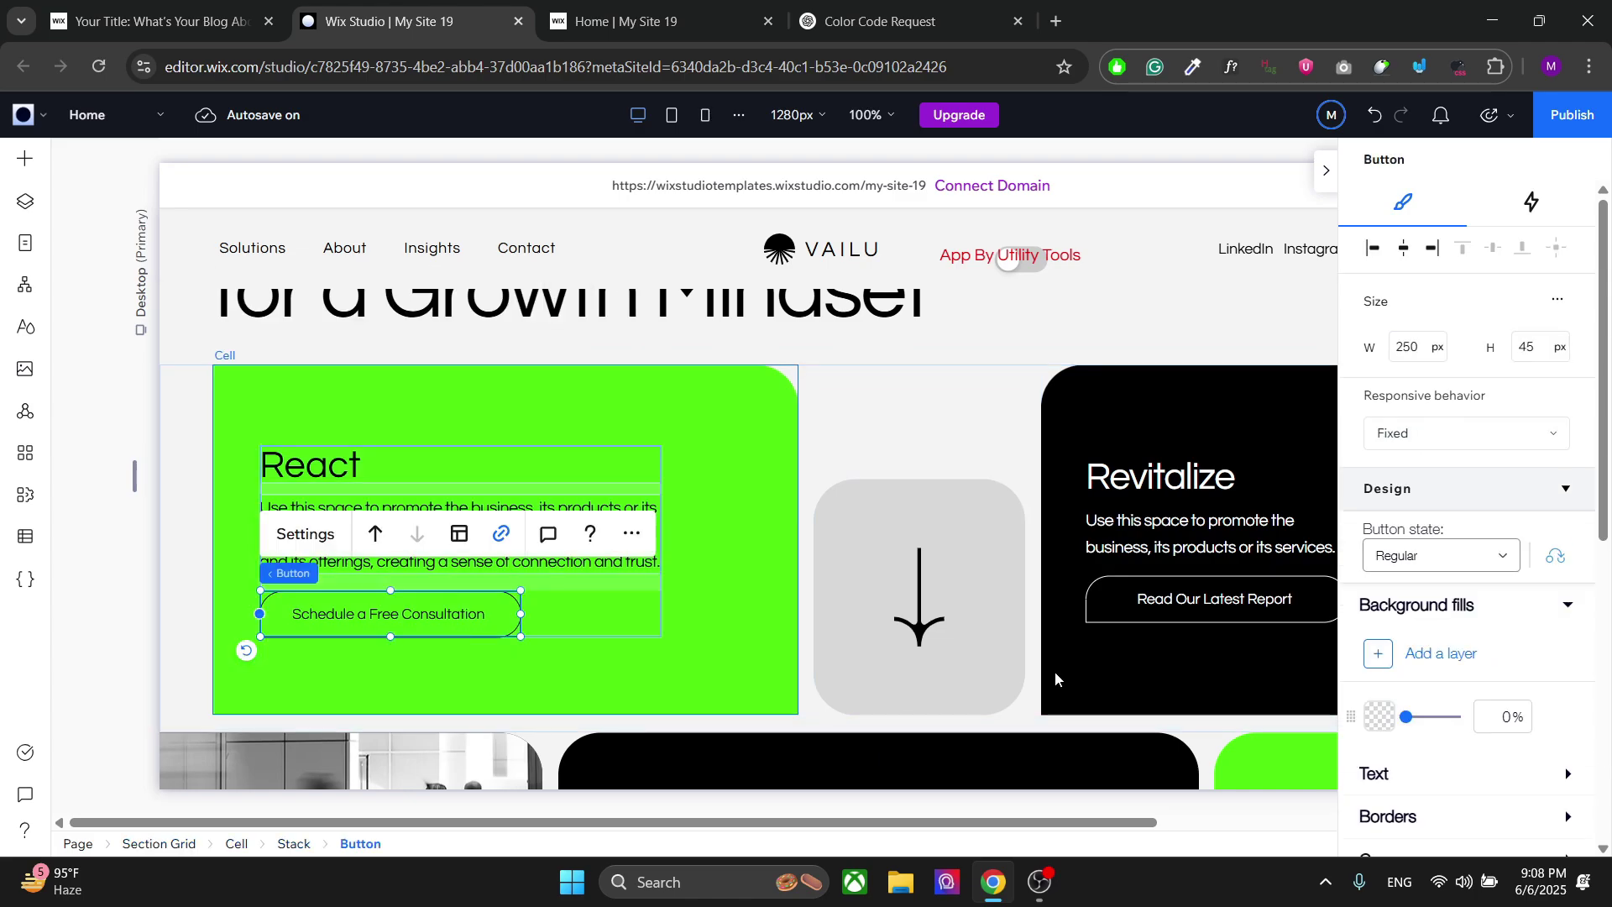
left_click(1394, 719)
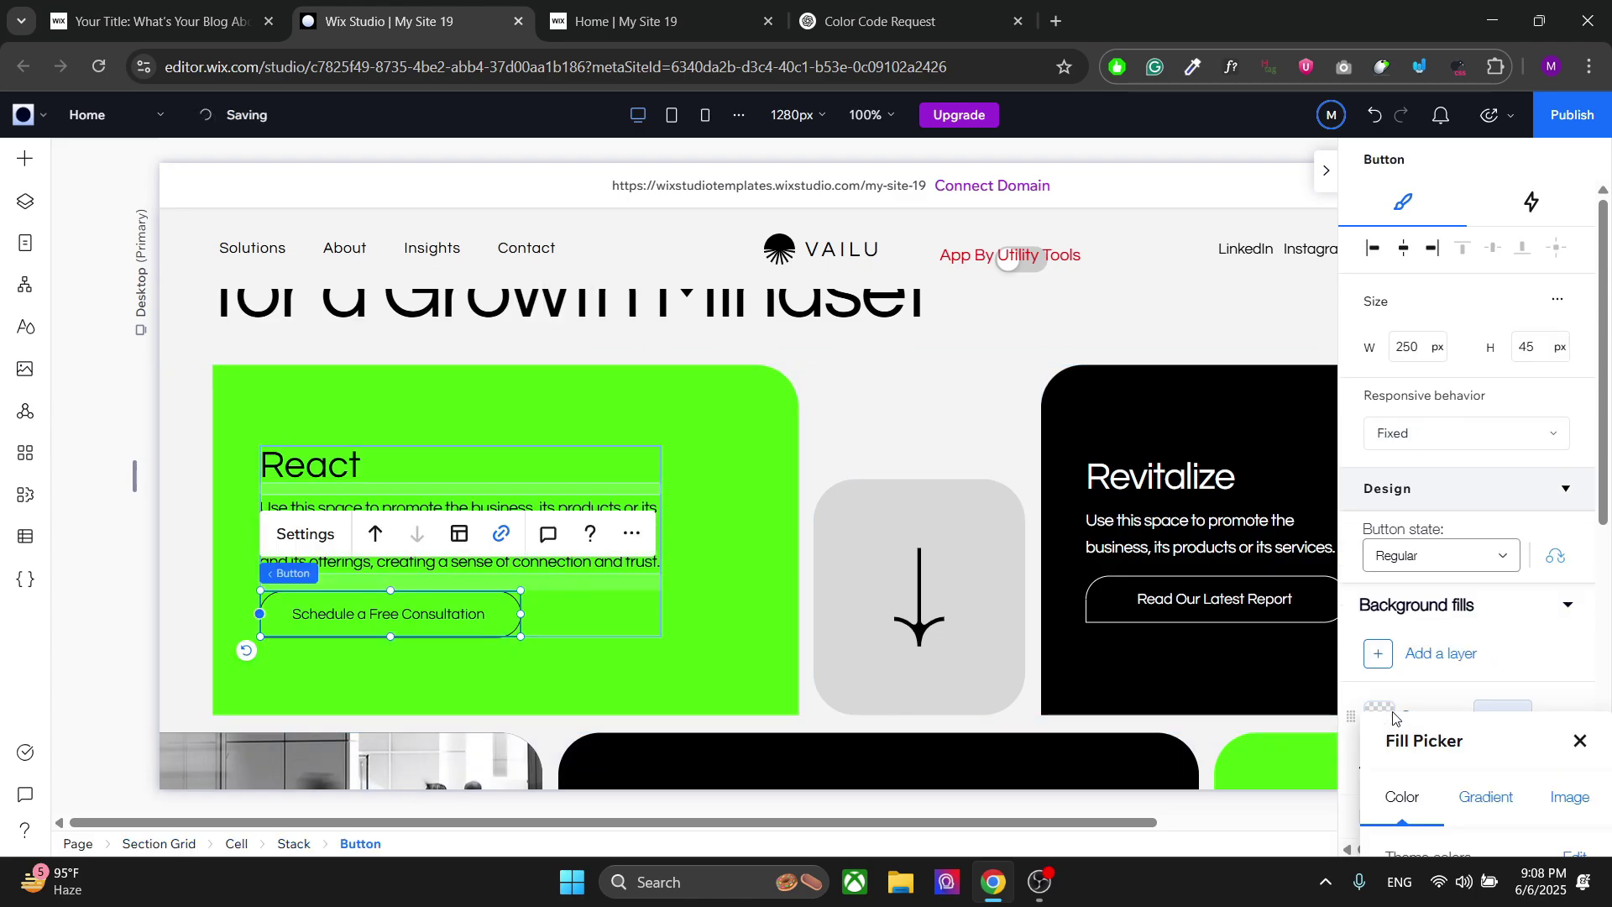
left_click(1445, 707)
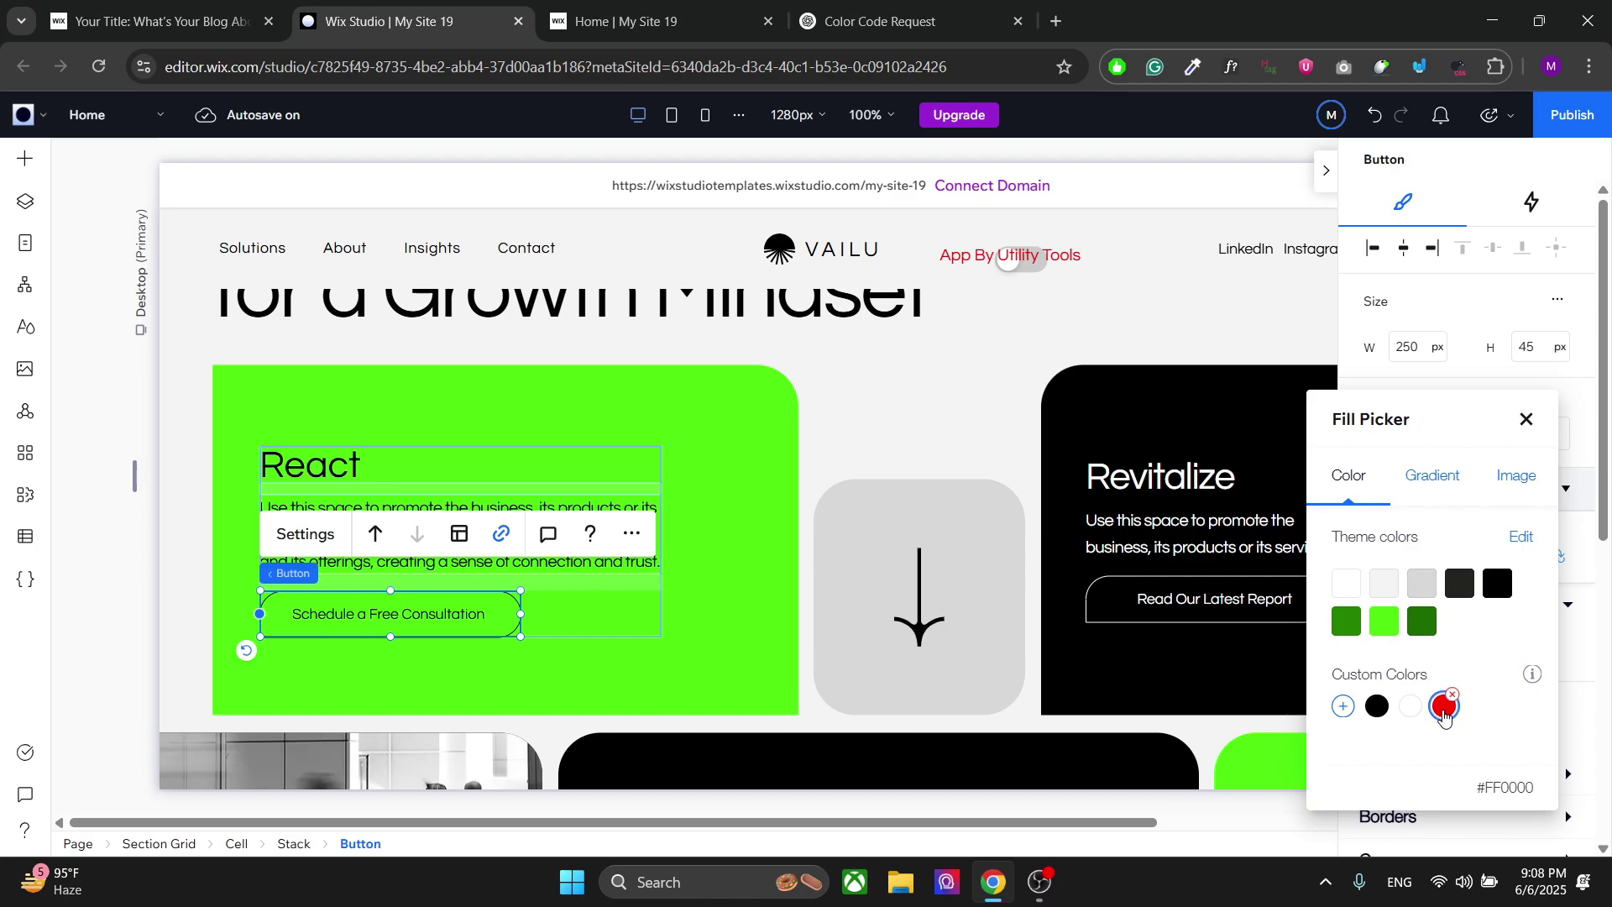
left_click(1526, 420)
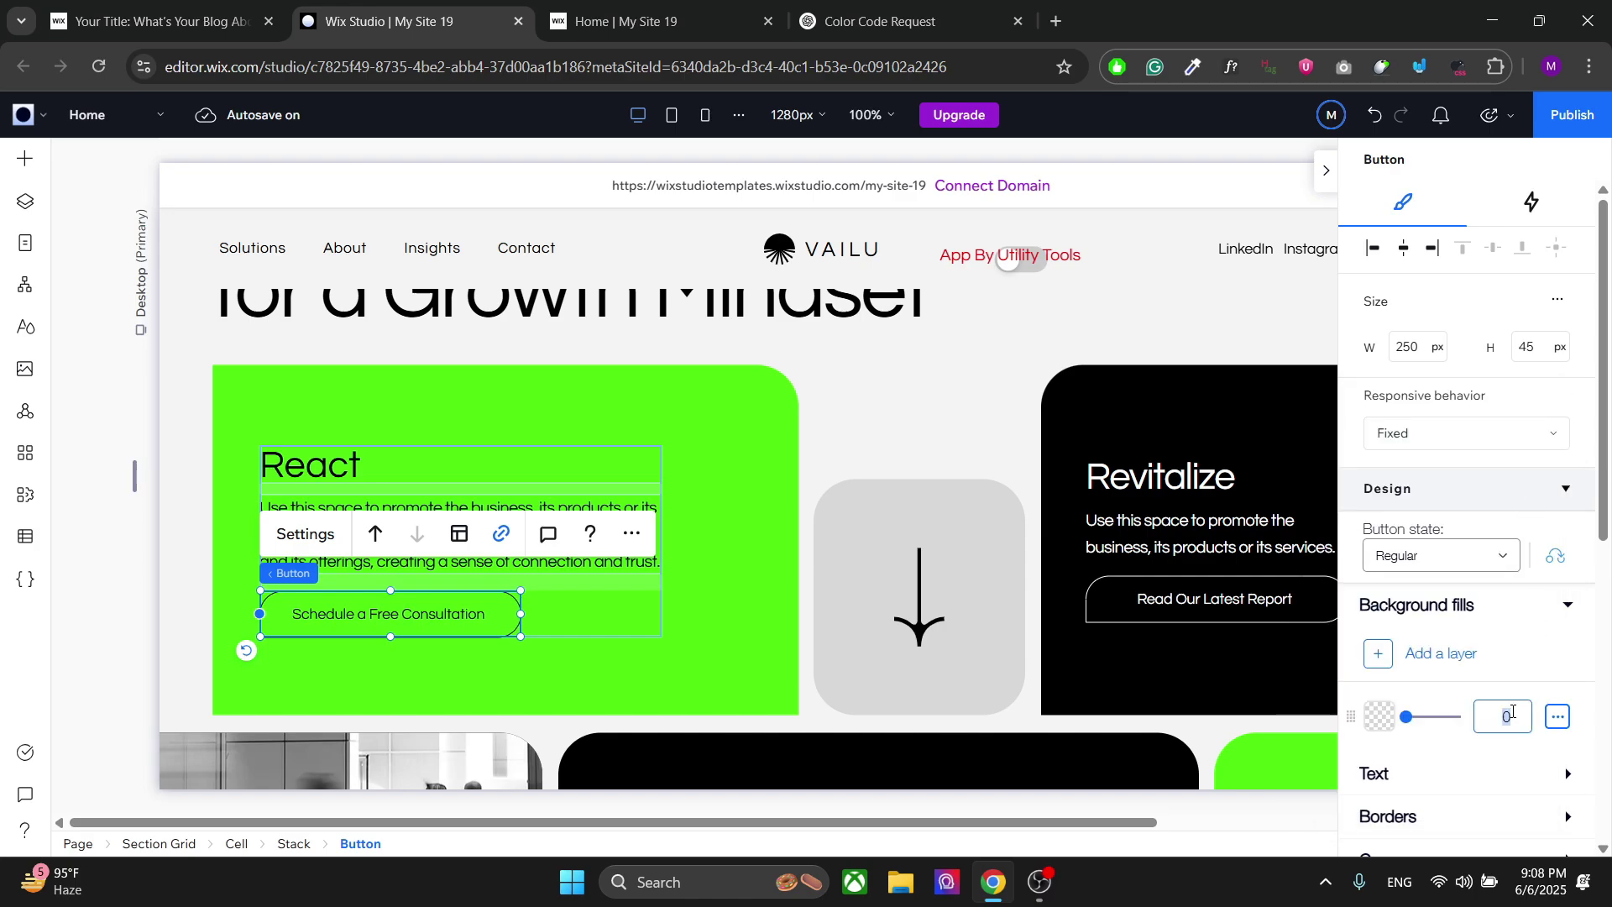
type("100")
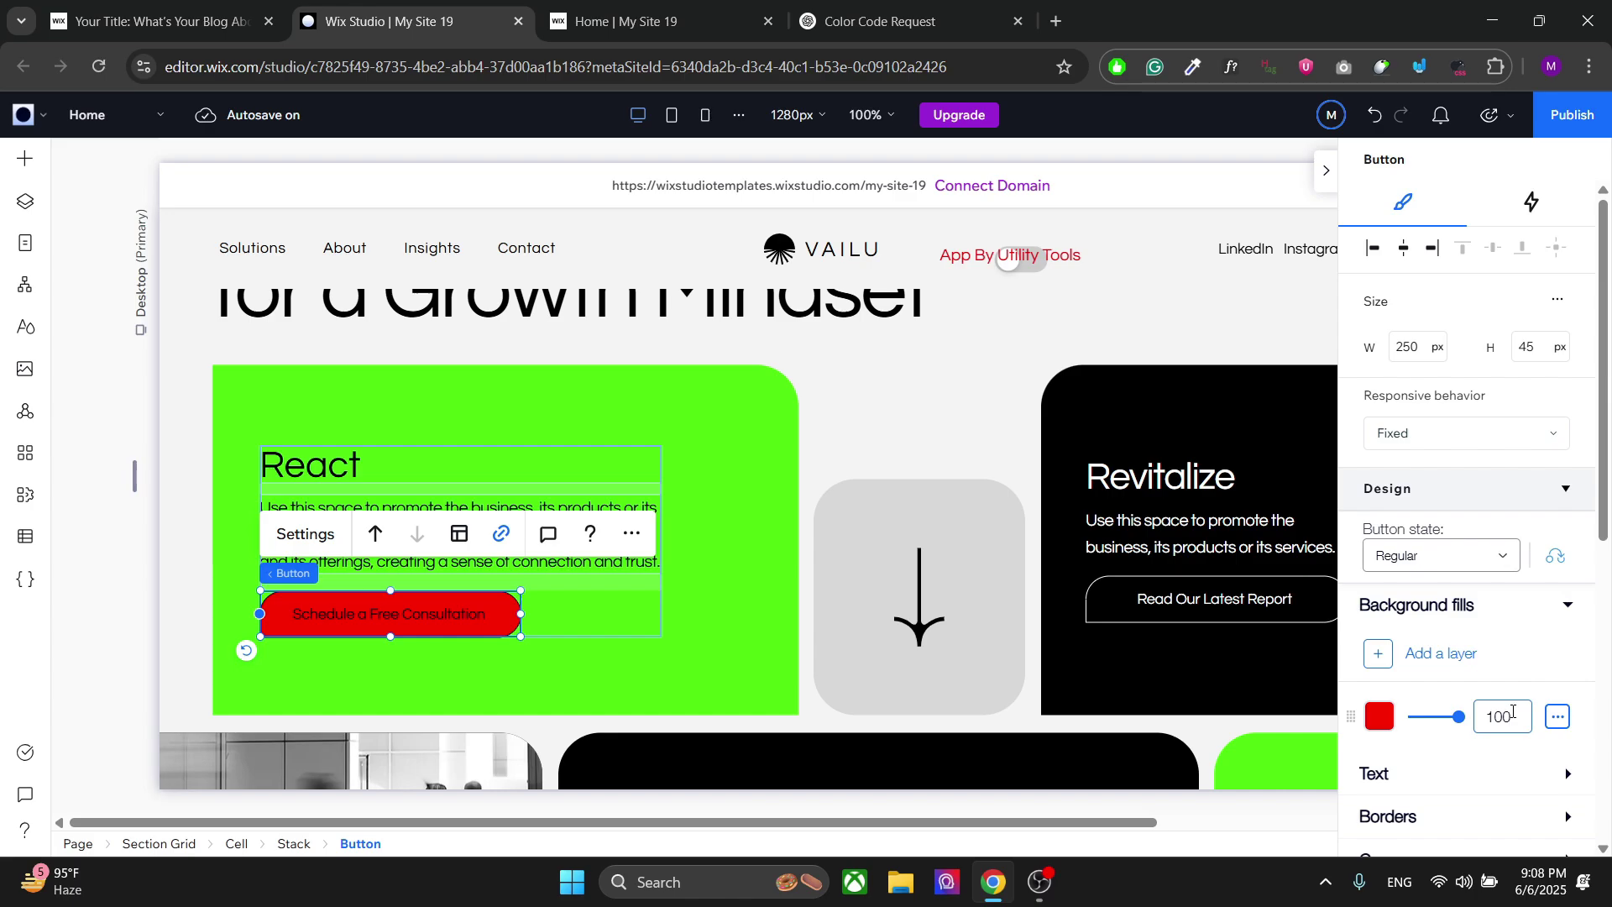
left_click(1005, 262)
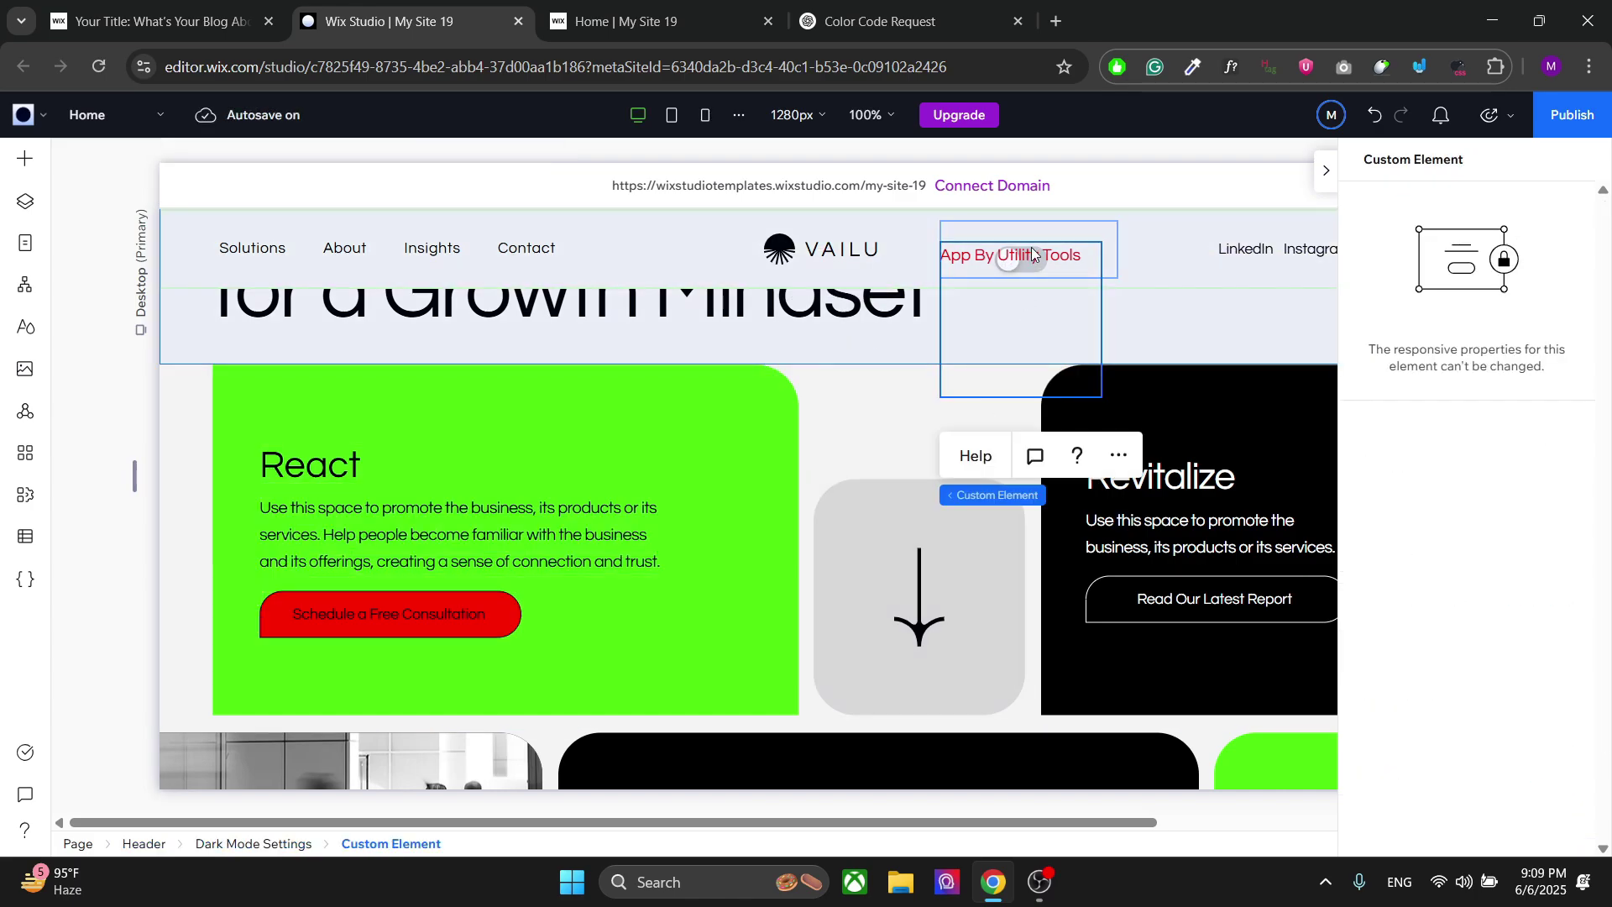
Append red #FF0000 to the dark mode widget's Original Website Colors list
key("Escape")
key("Escape")
left_click(1029, 262)
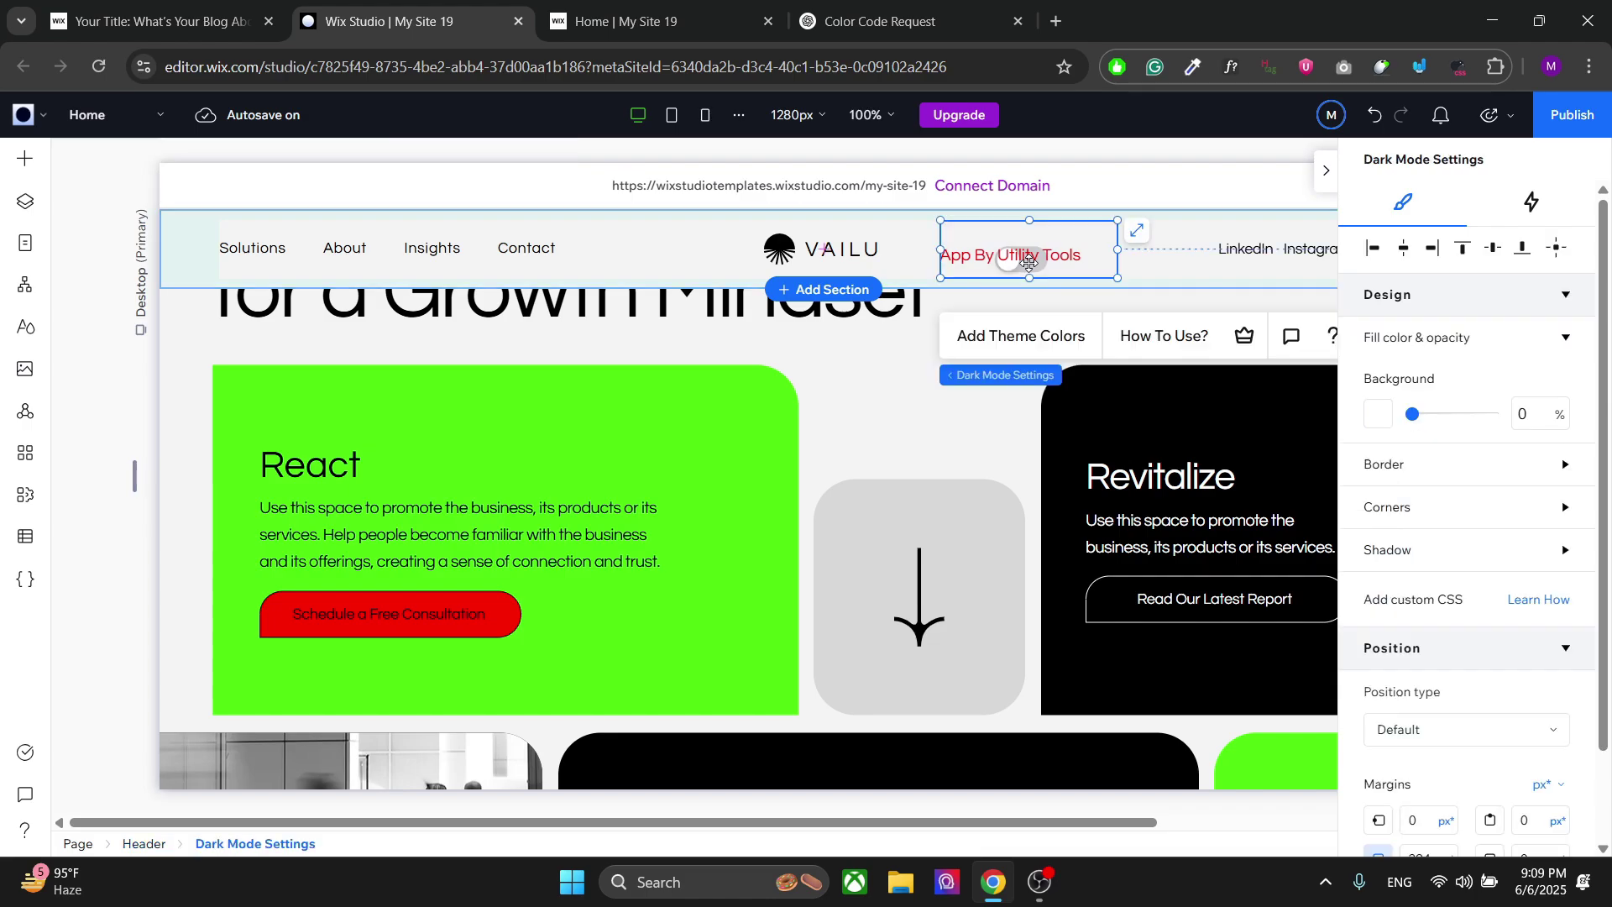
left_click(1016, 335)
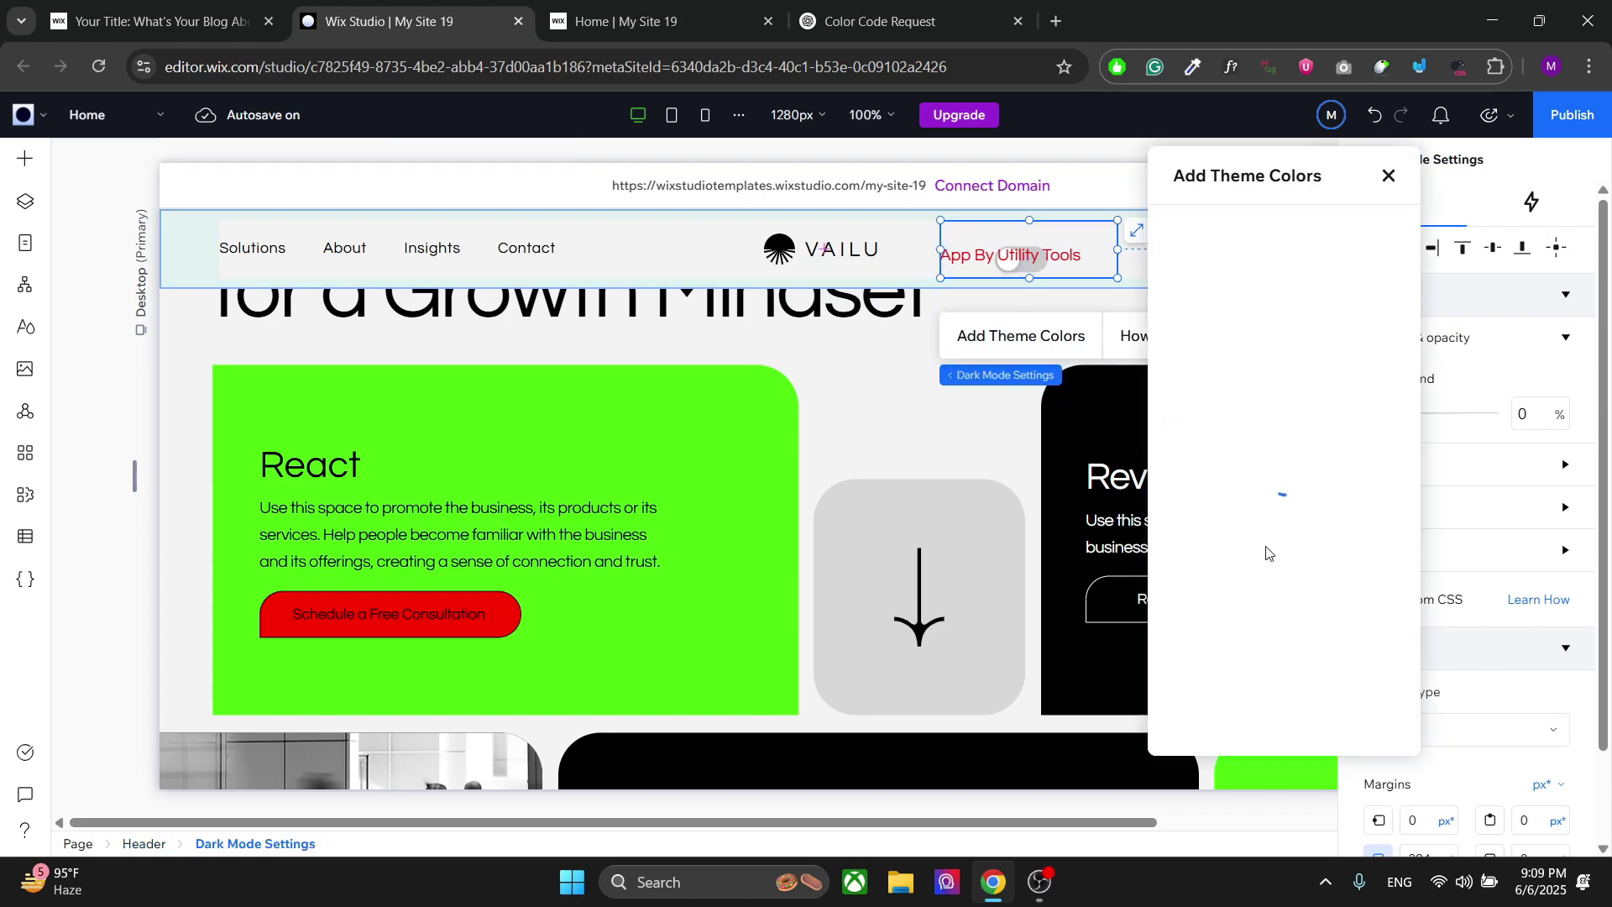
scroll(1309, 564, "down", 3)
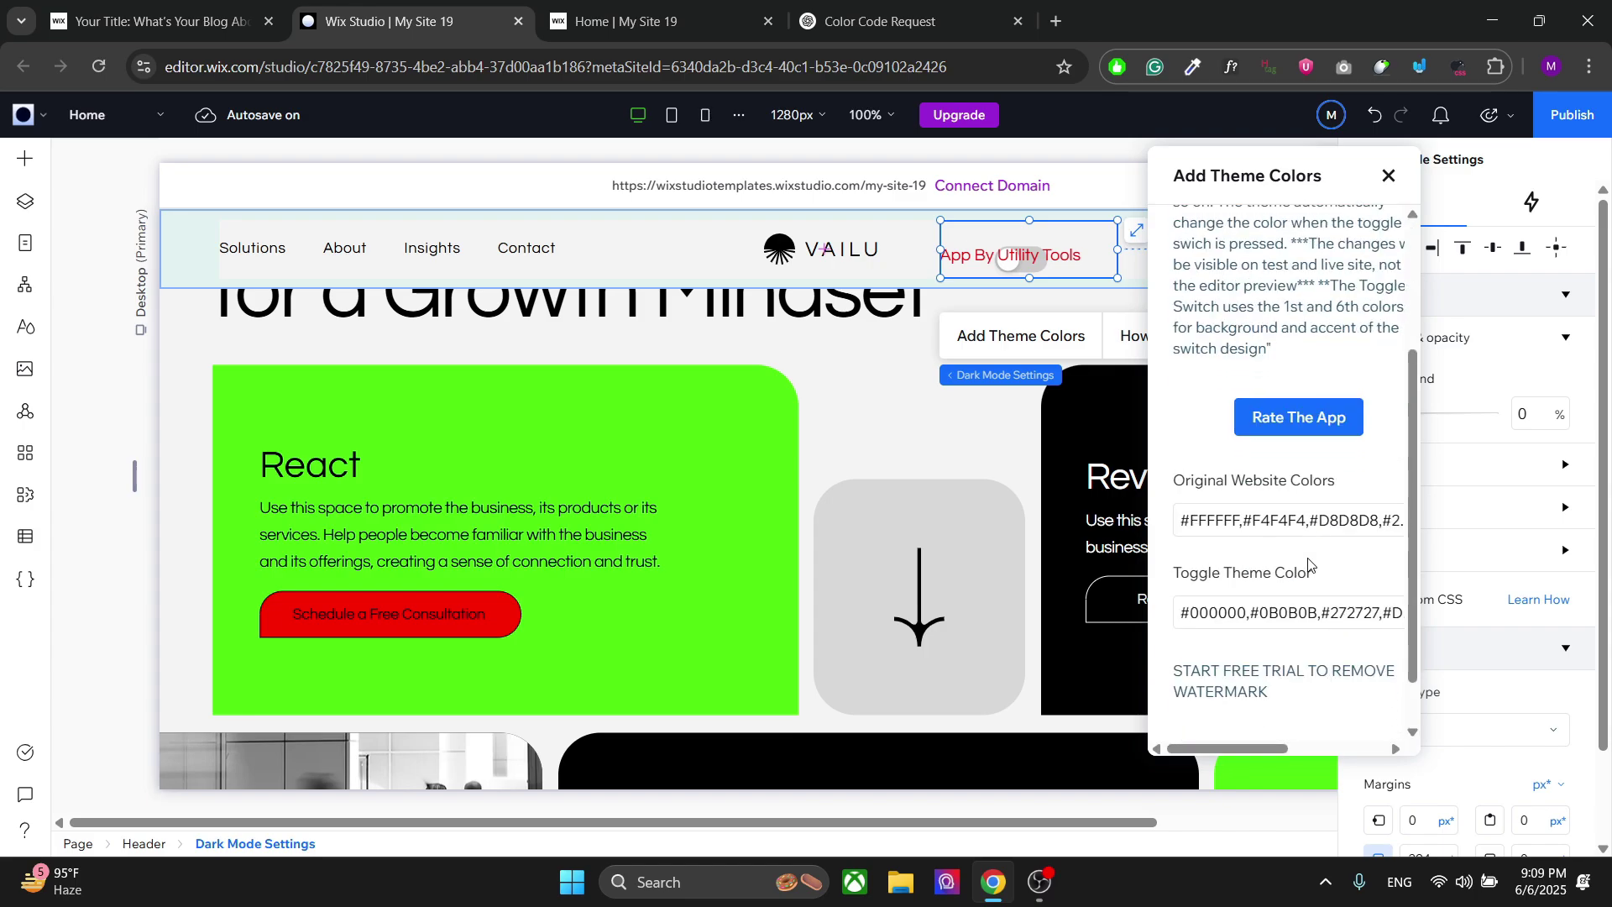
left_click(1260, 520)
key("End")
type(",")
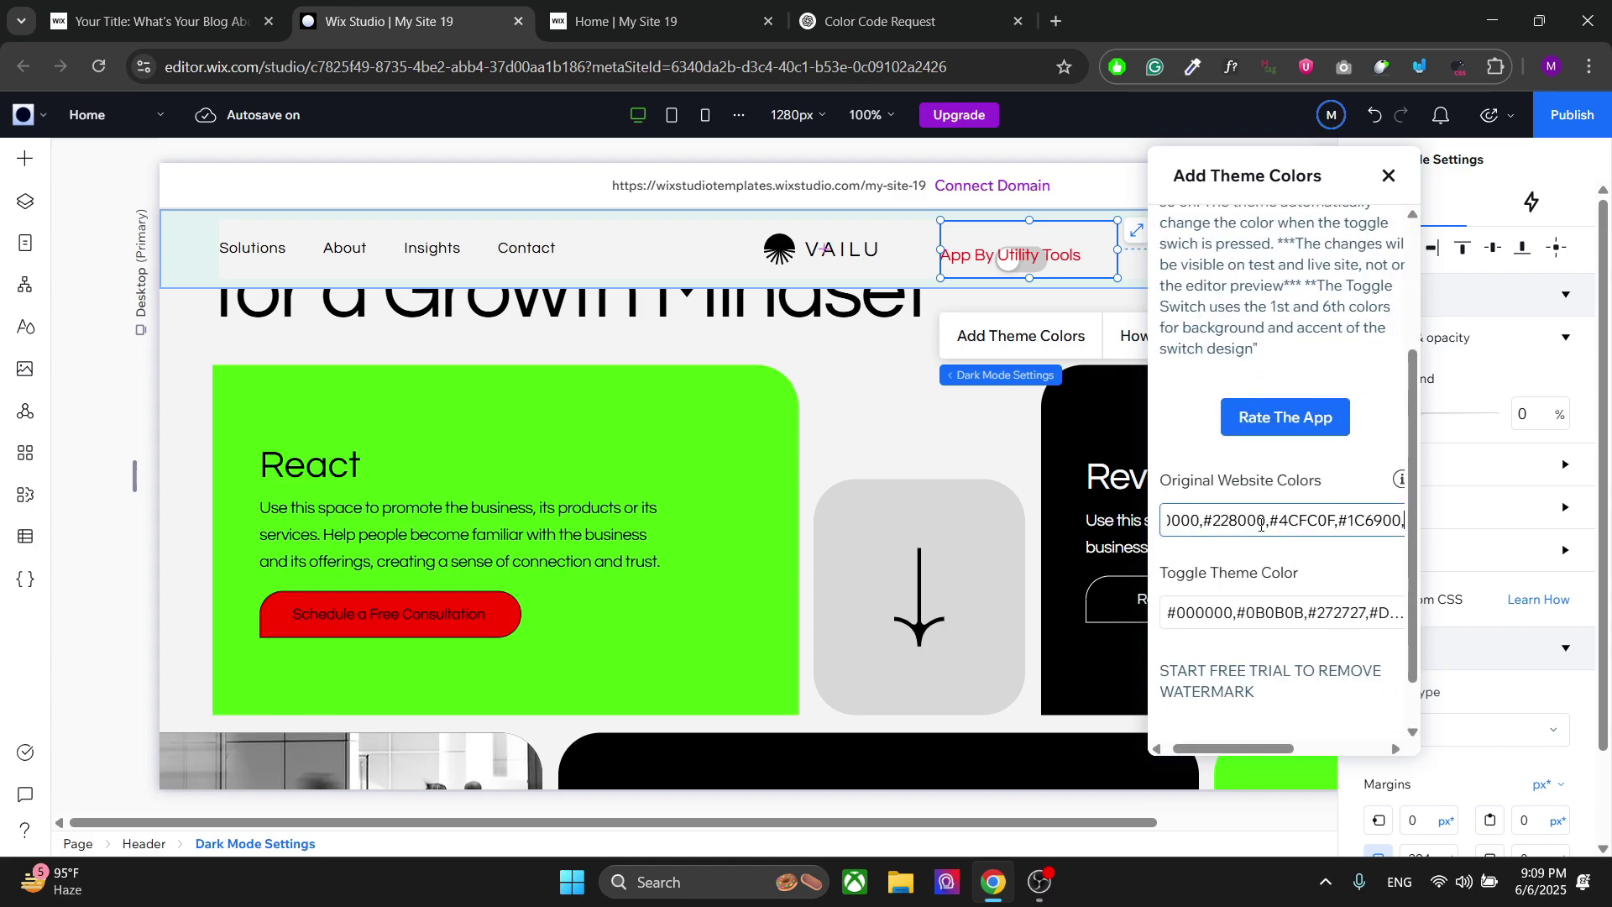
type("#")
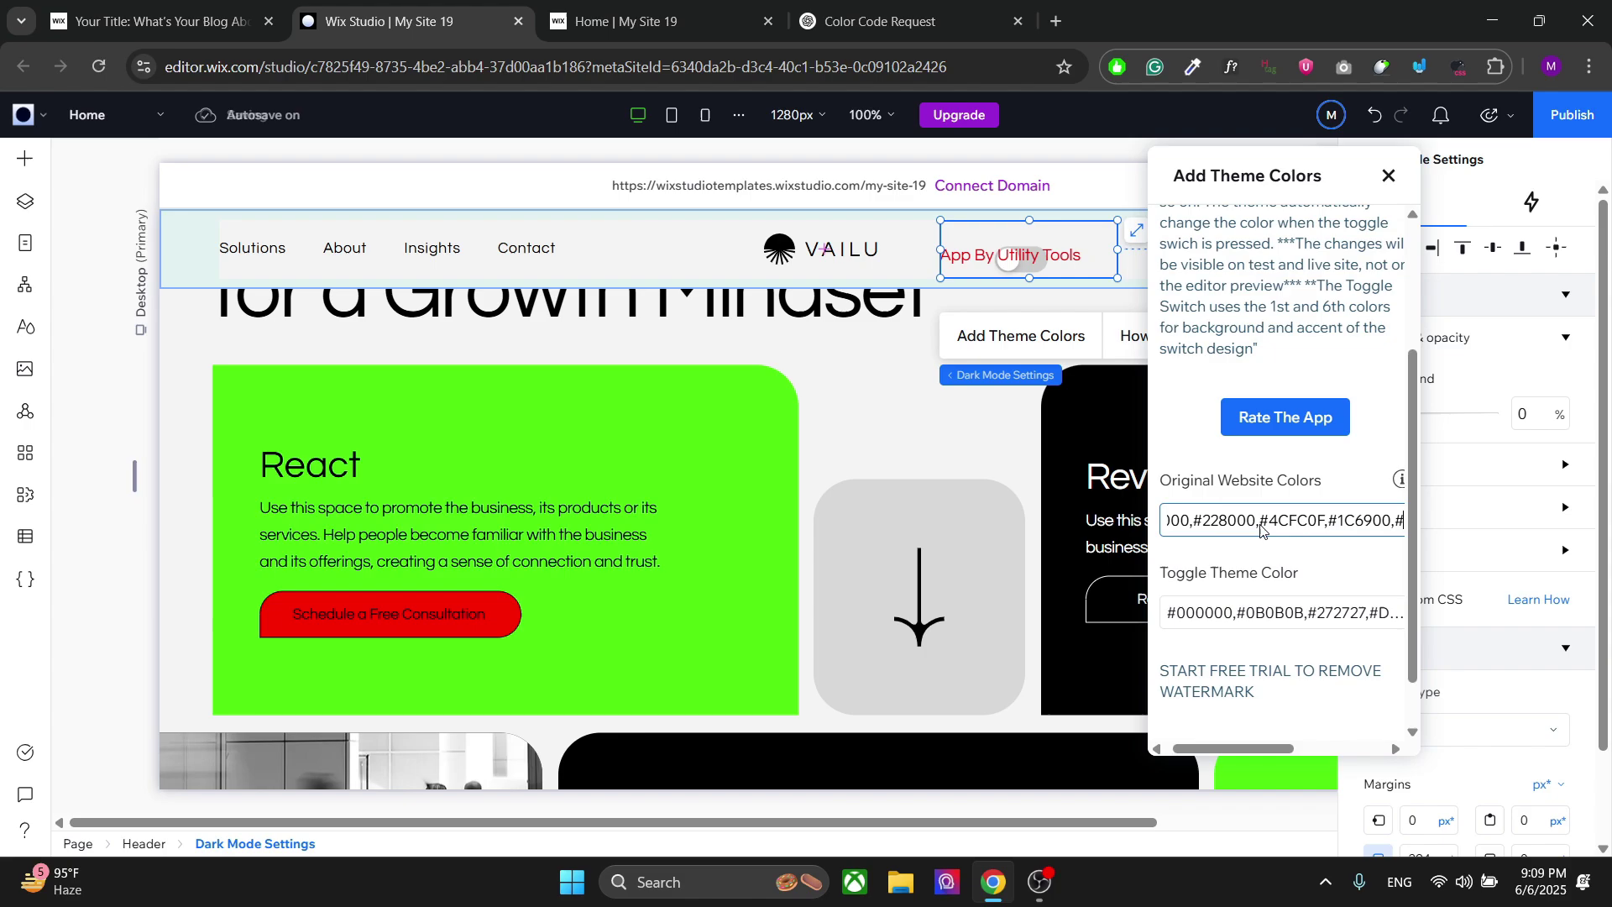
type("FFF")
key("BackSpace")
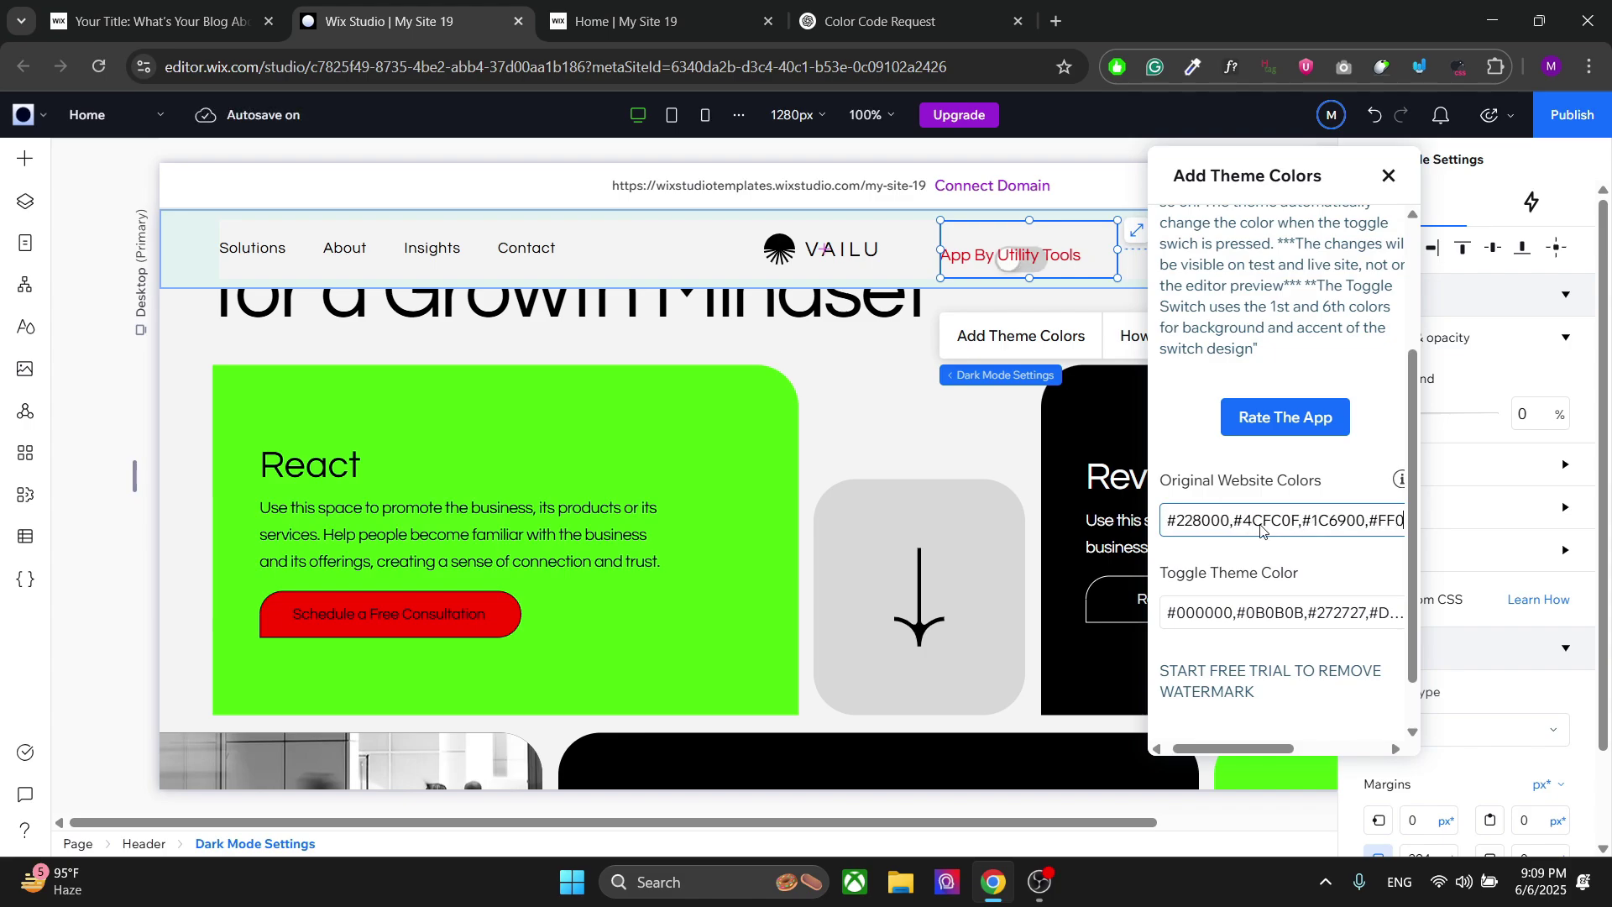
type("0000")
Replace the Toggle Theme Color list with the copied colours plus #00FF00, and commit
left_click(1267, 597)
key("ctrl+a")
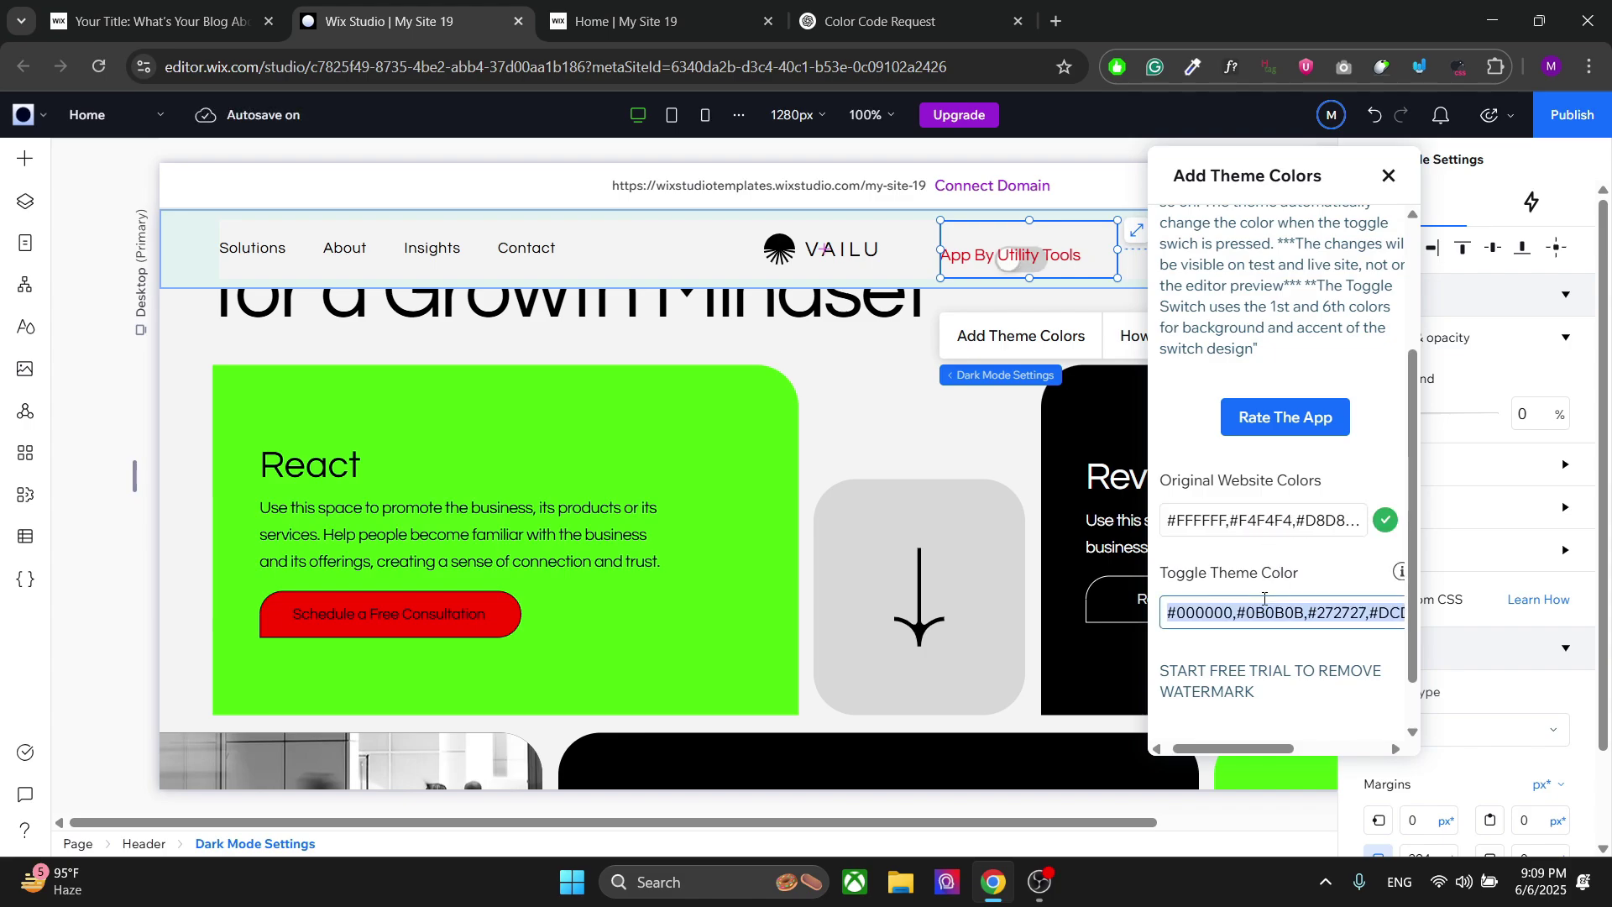
key("ctrl+v")
type(",")
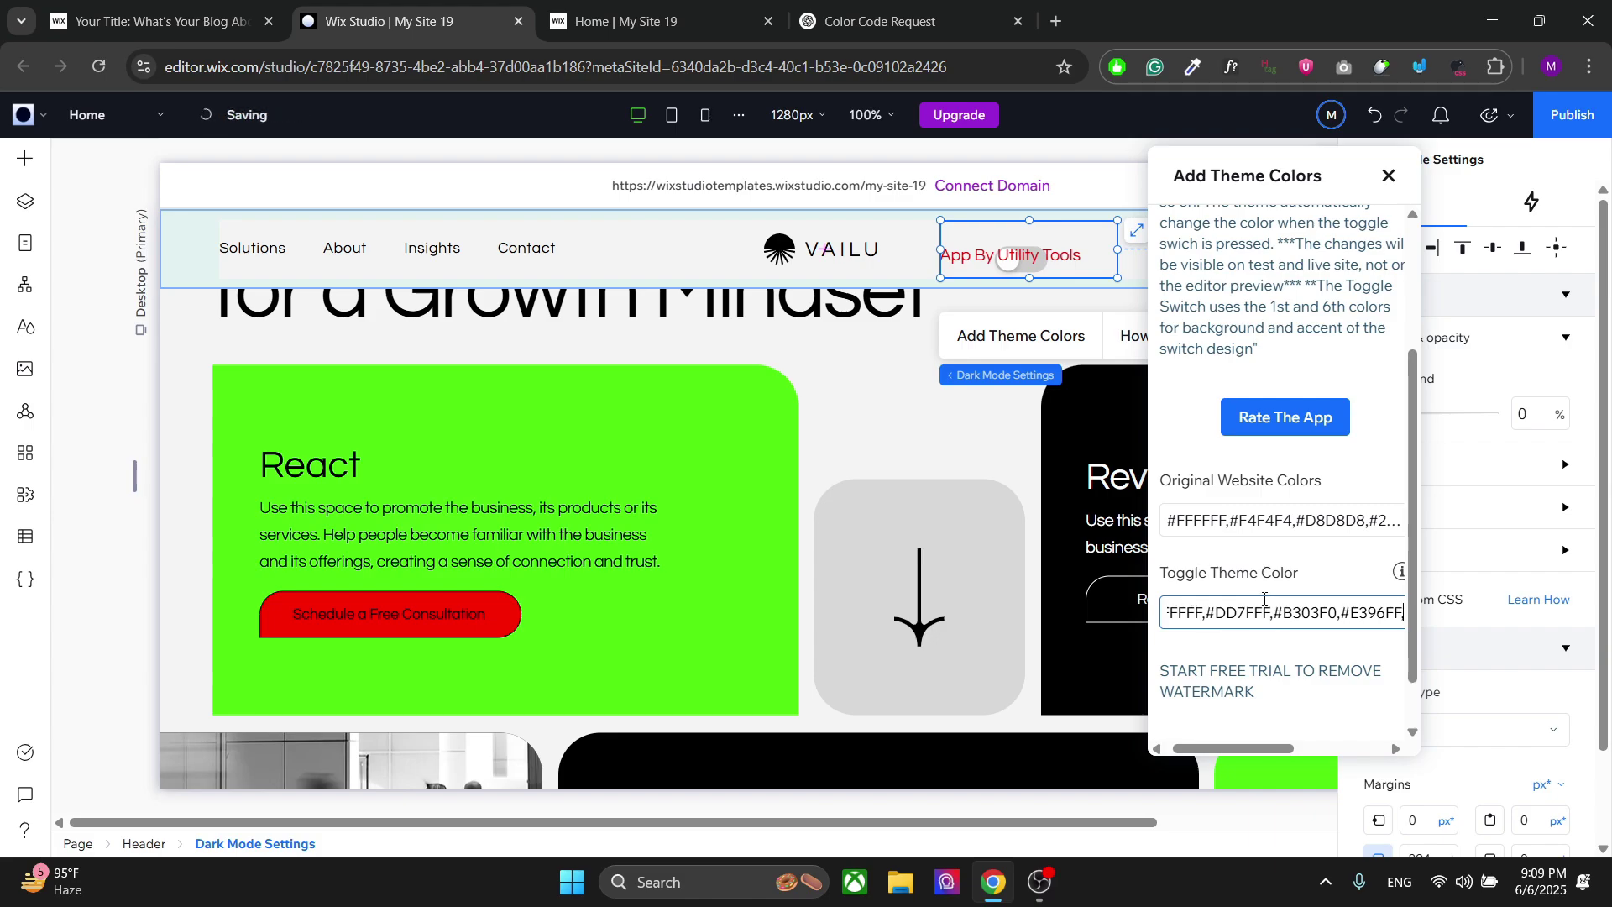
type("#")
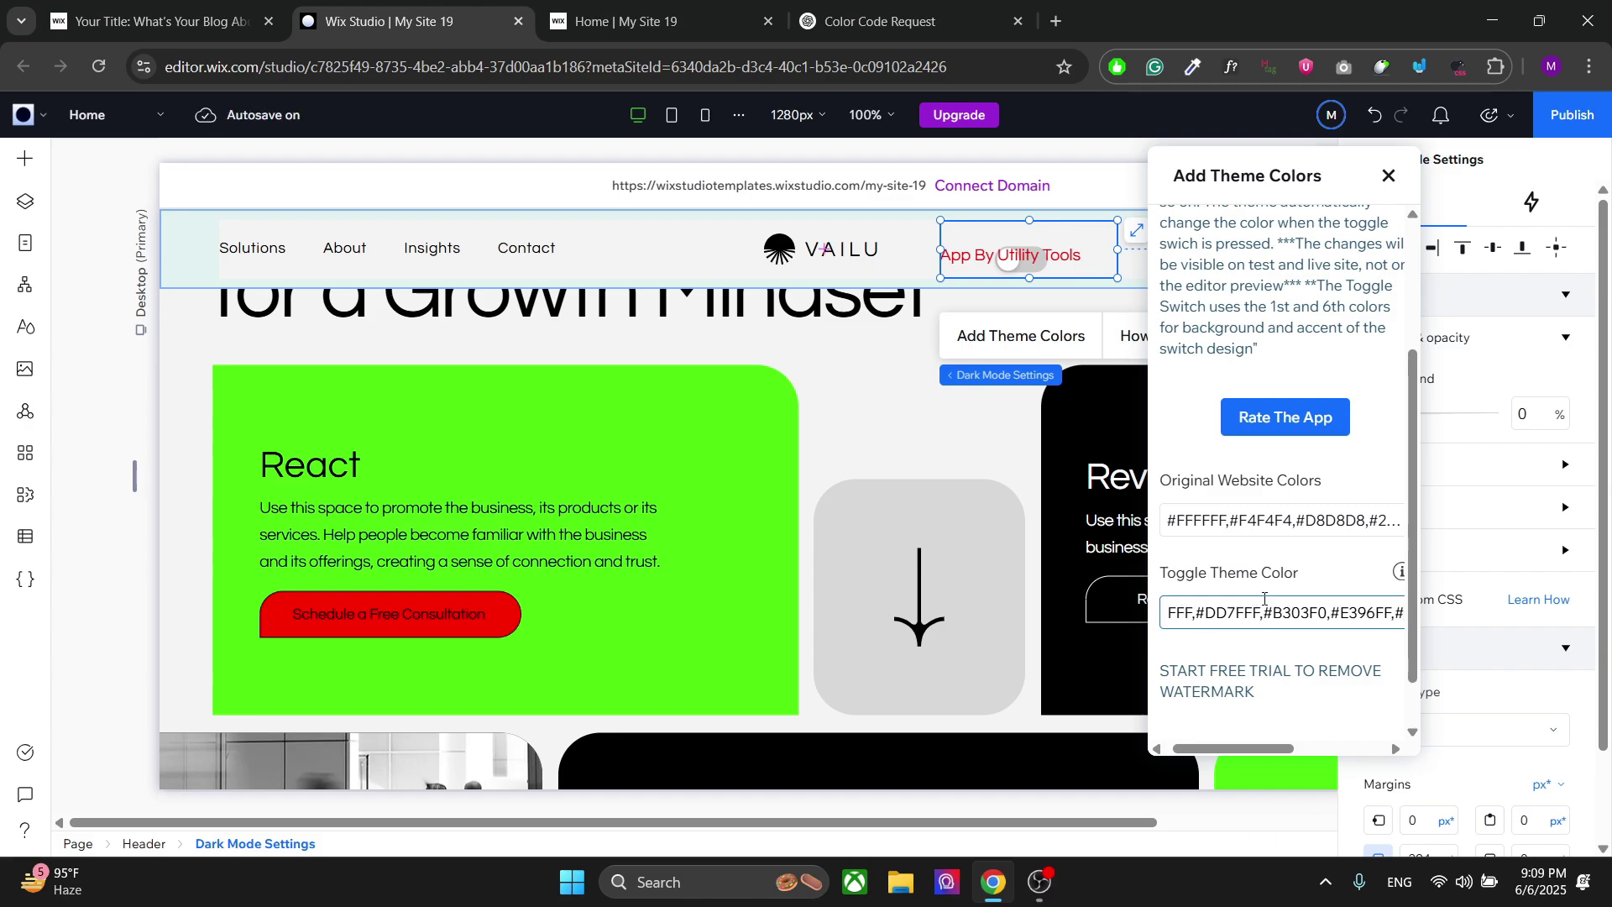
type("00FF00")
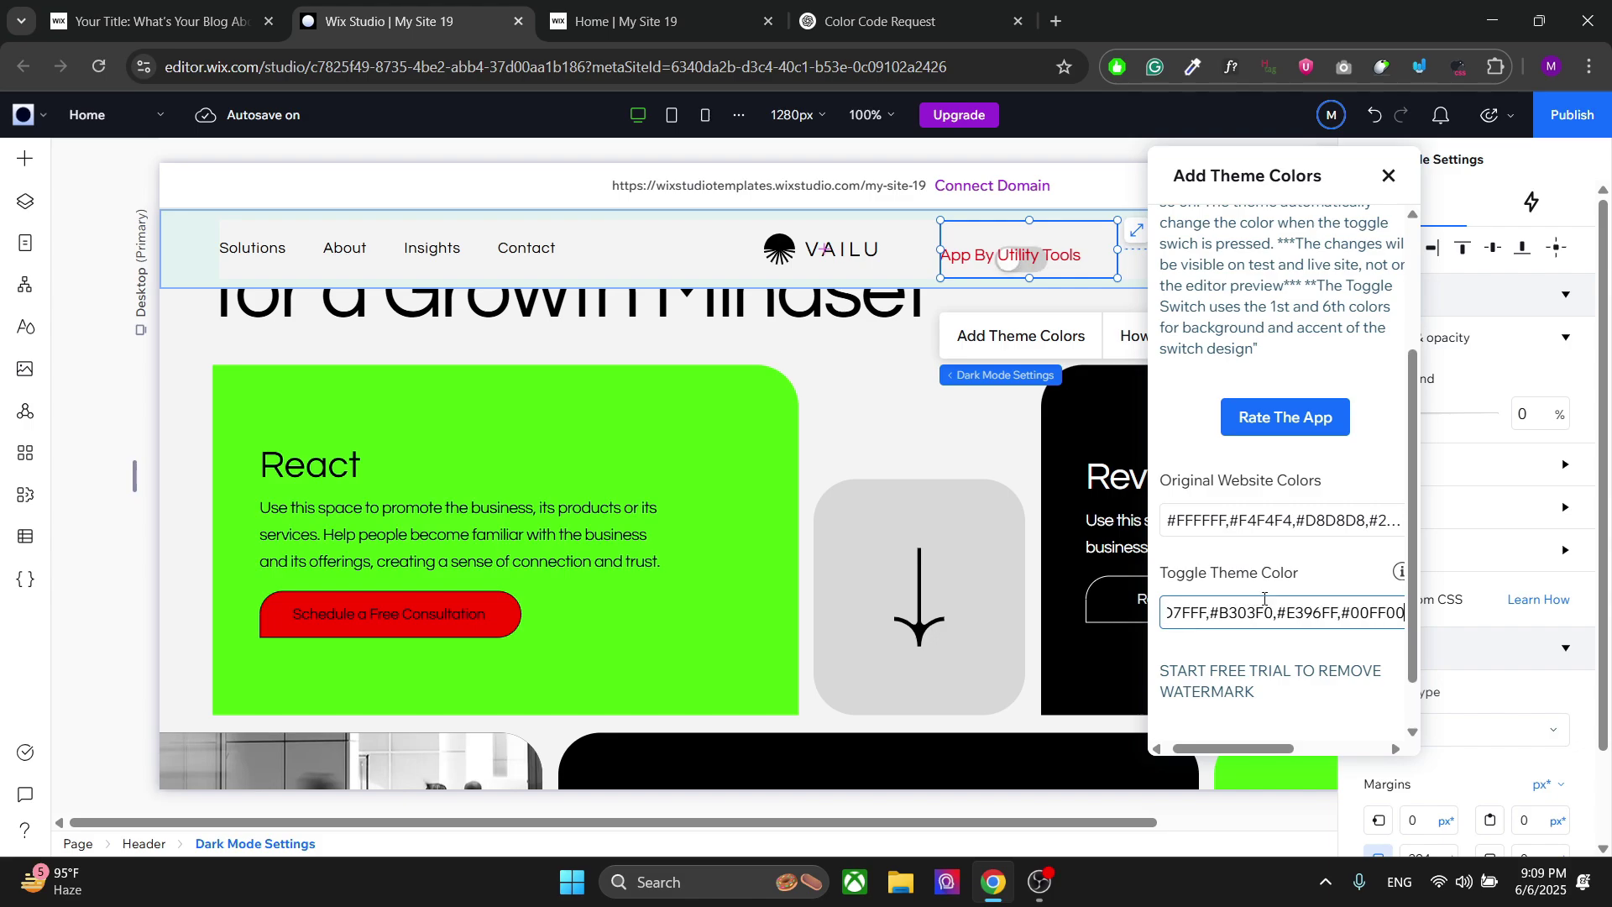
key("Return")
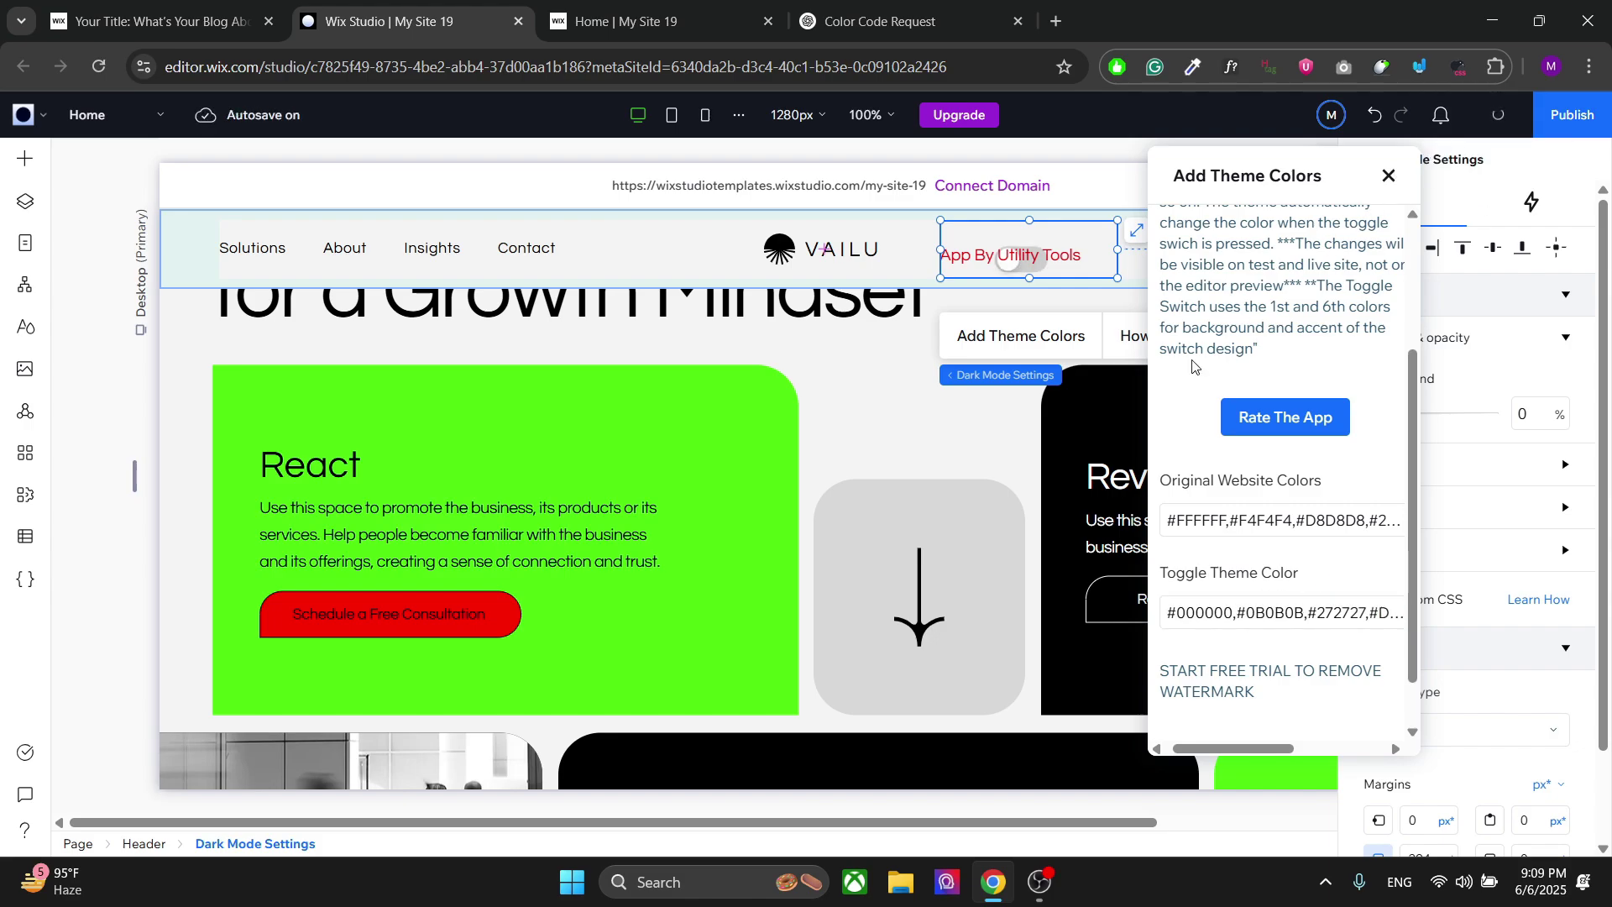
left_click(655, 21)
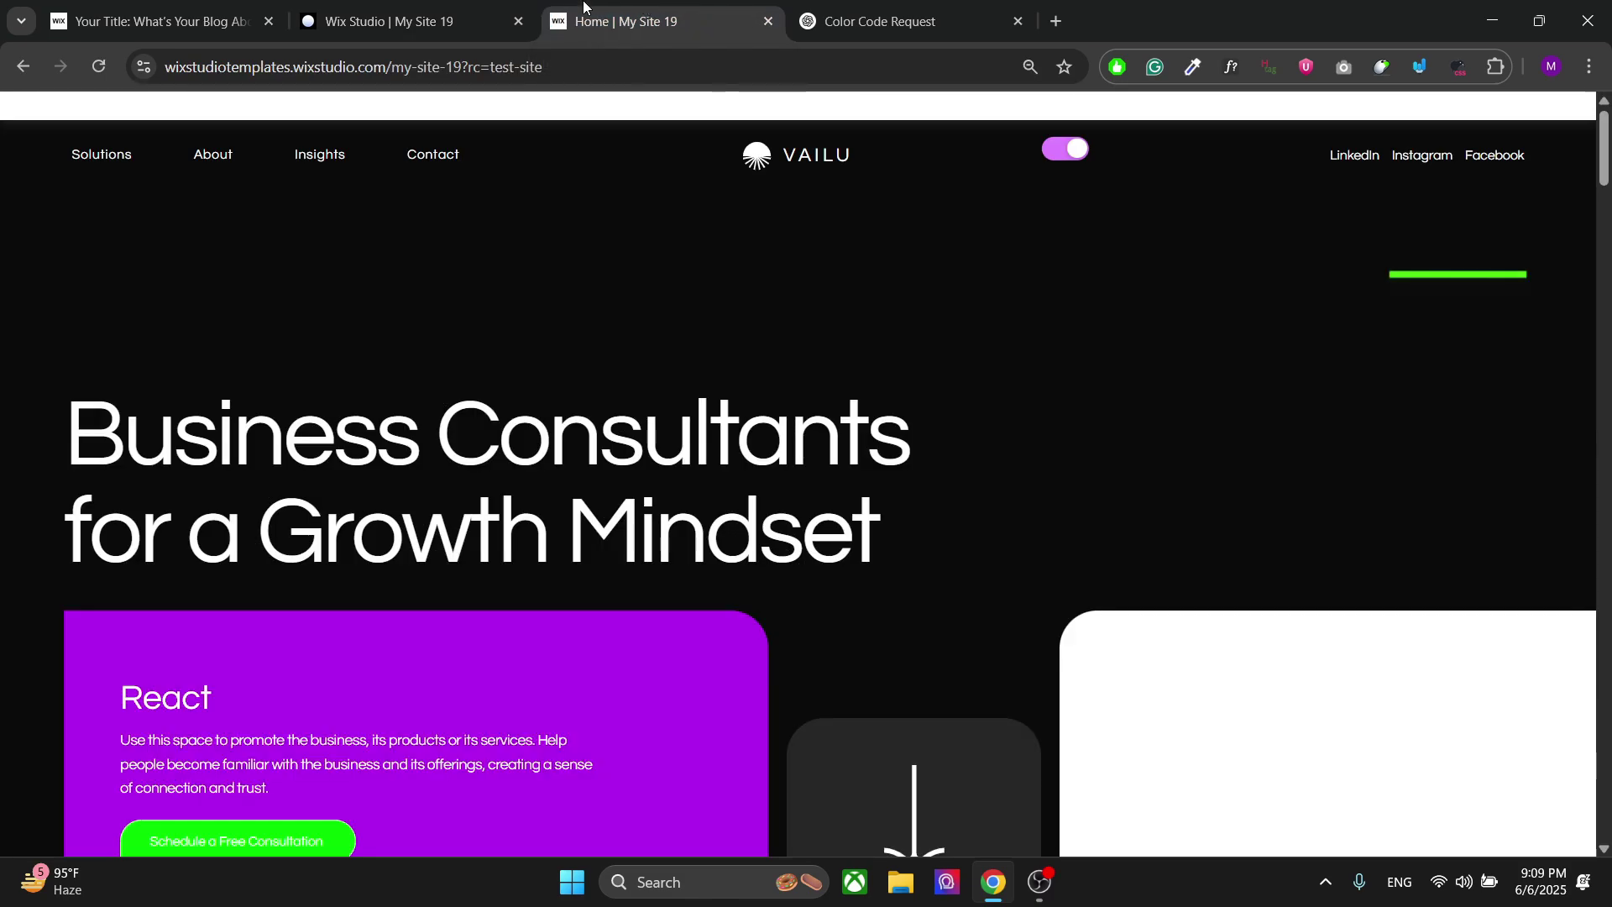
scroll(762, 360, "down", 4)
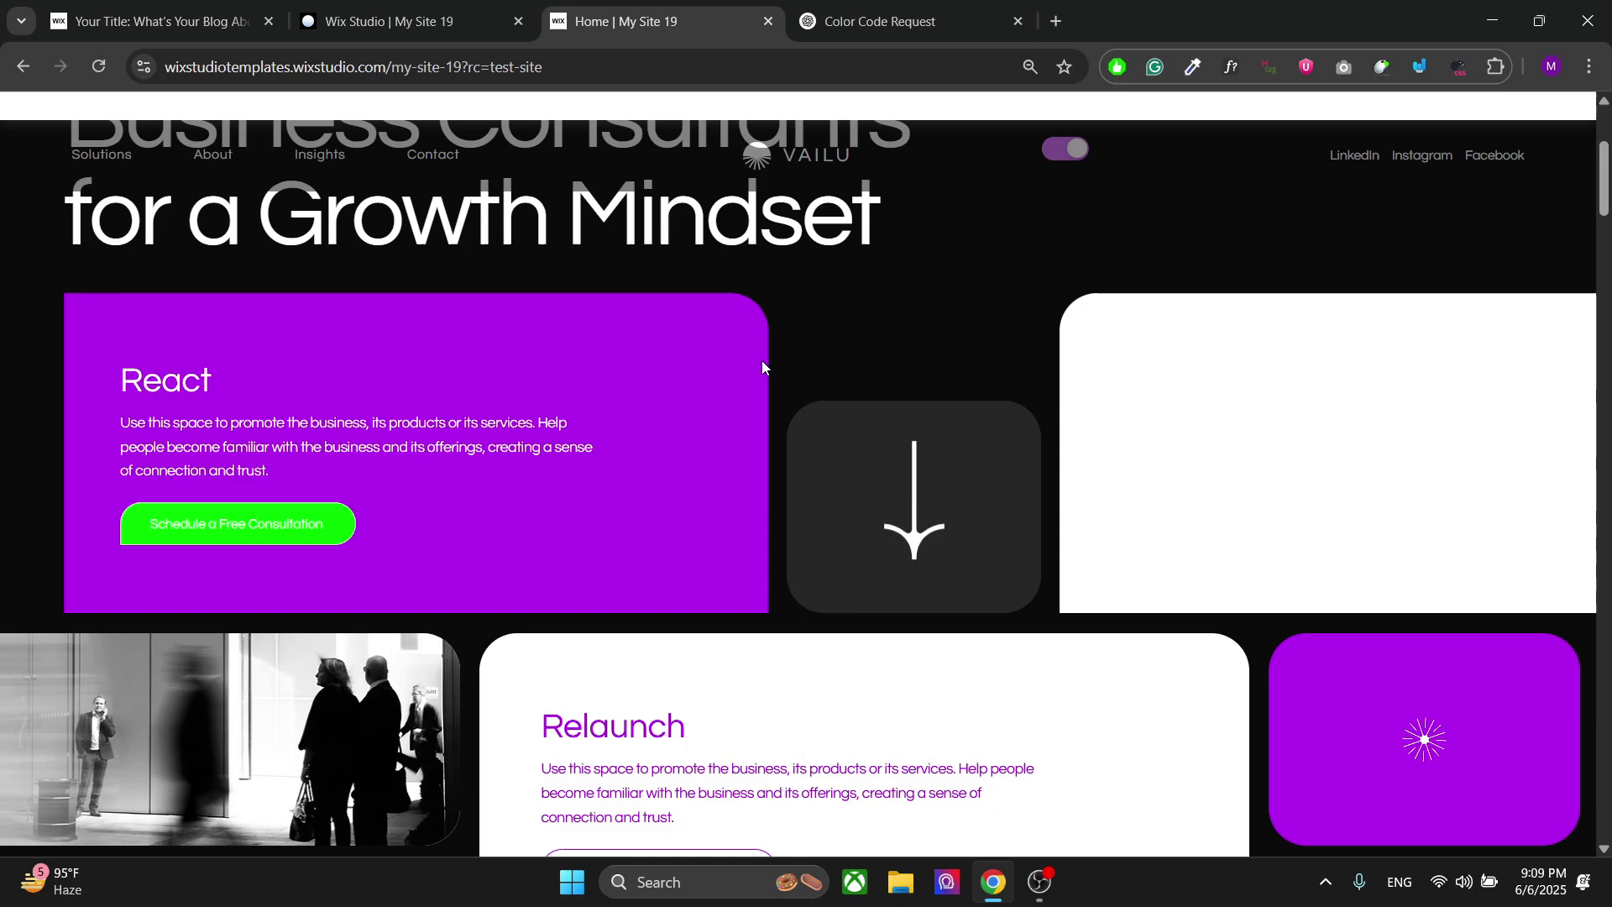
scroll(601, 446, "up", 2)
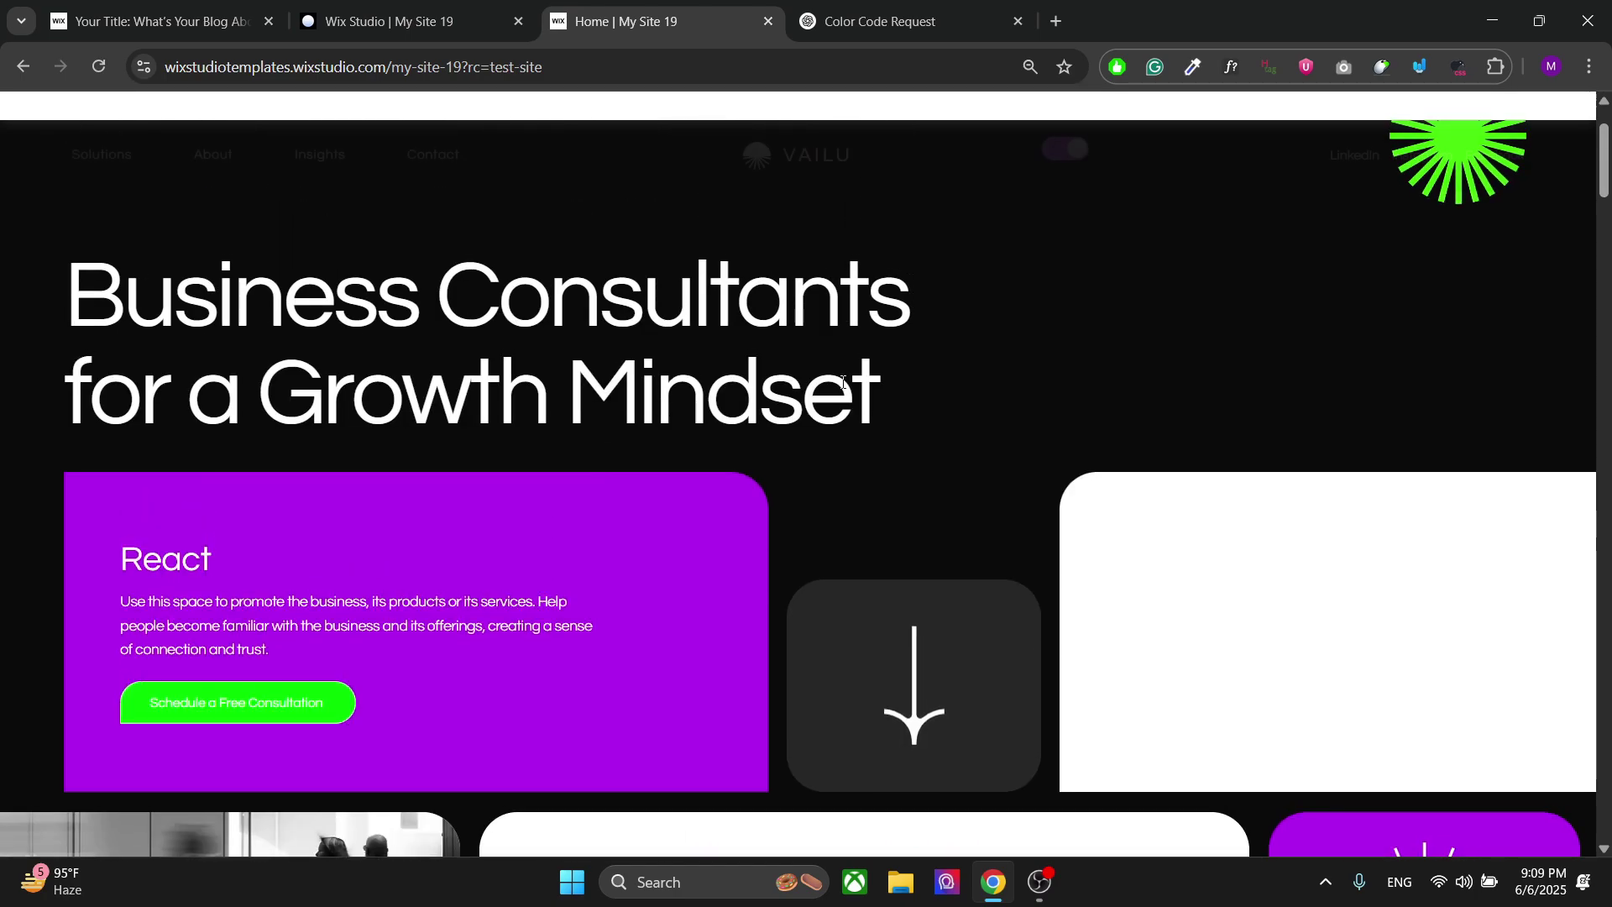
left_click(1061, 155)
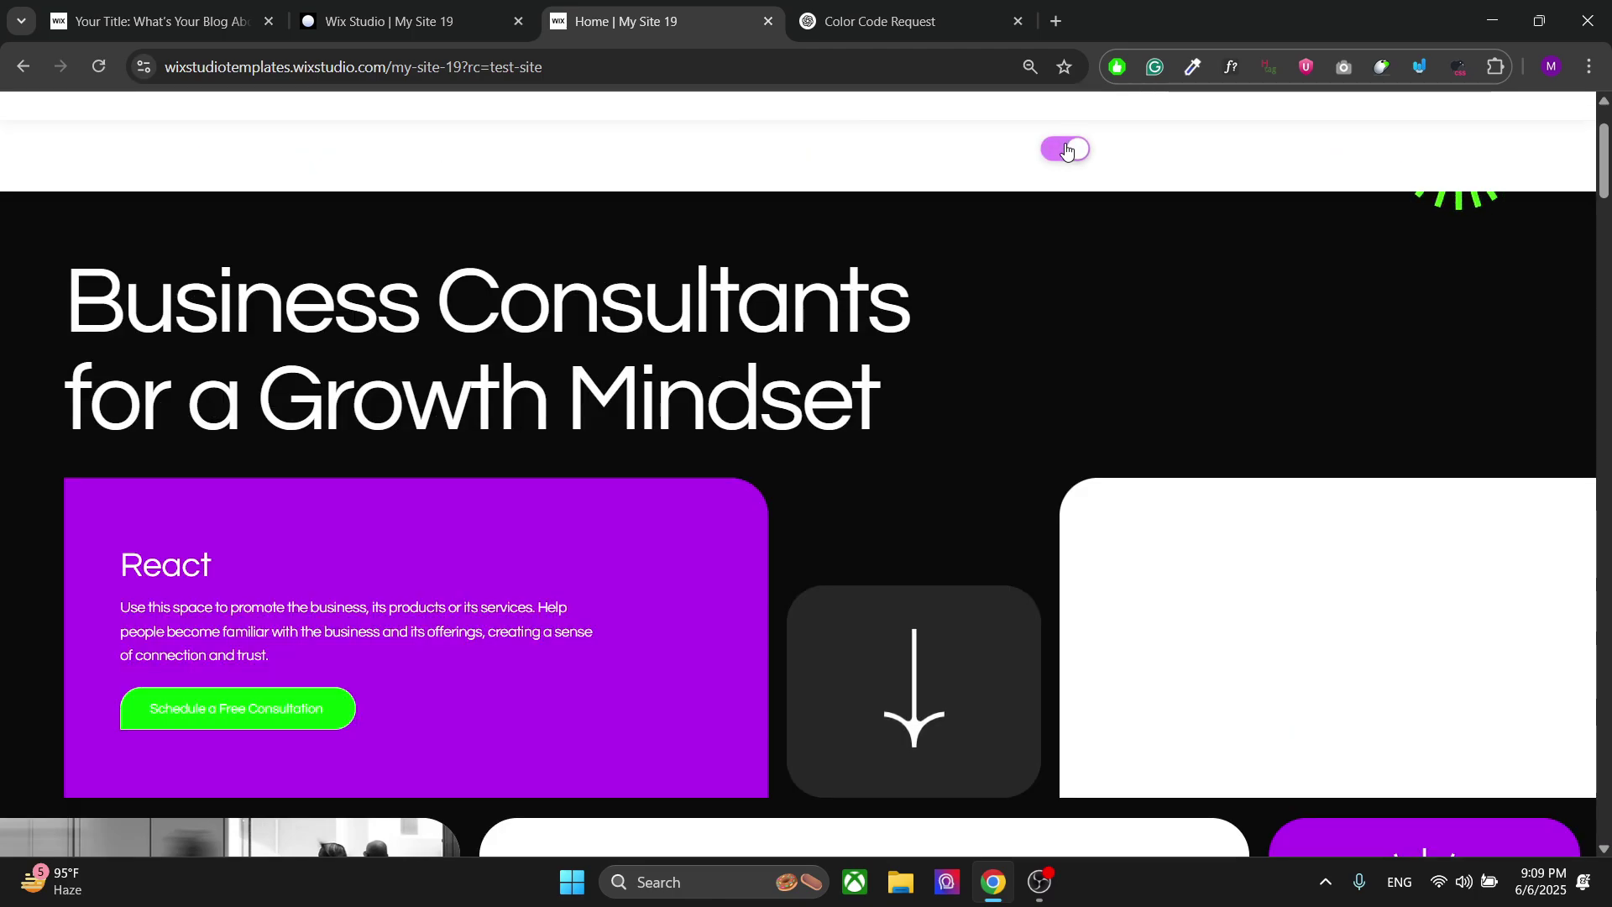
left_click(1067, 150)
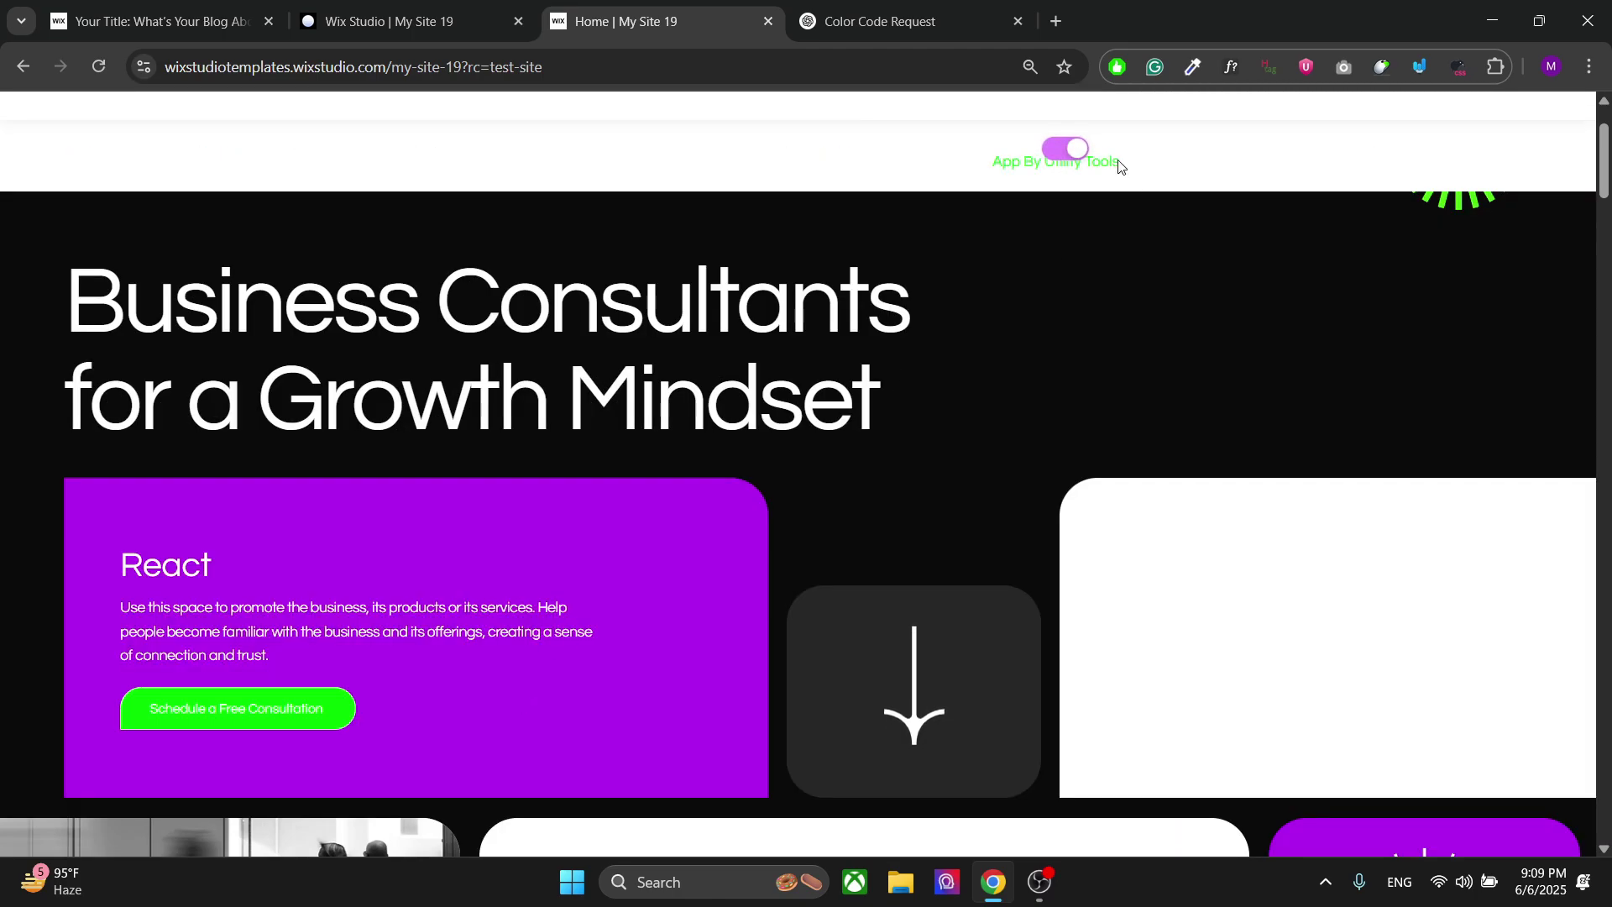
left_click(1067, 149)
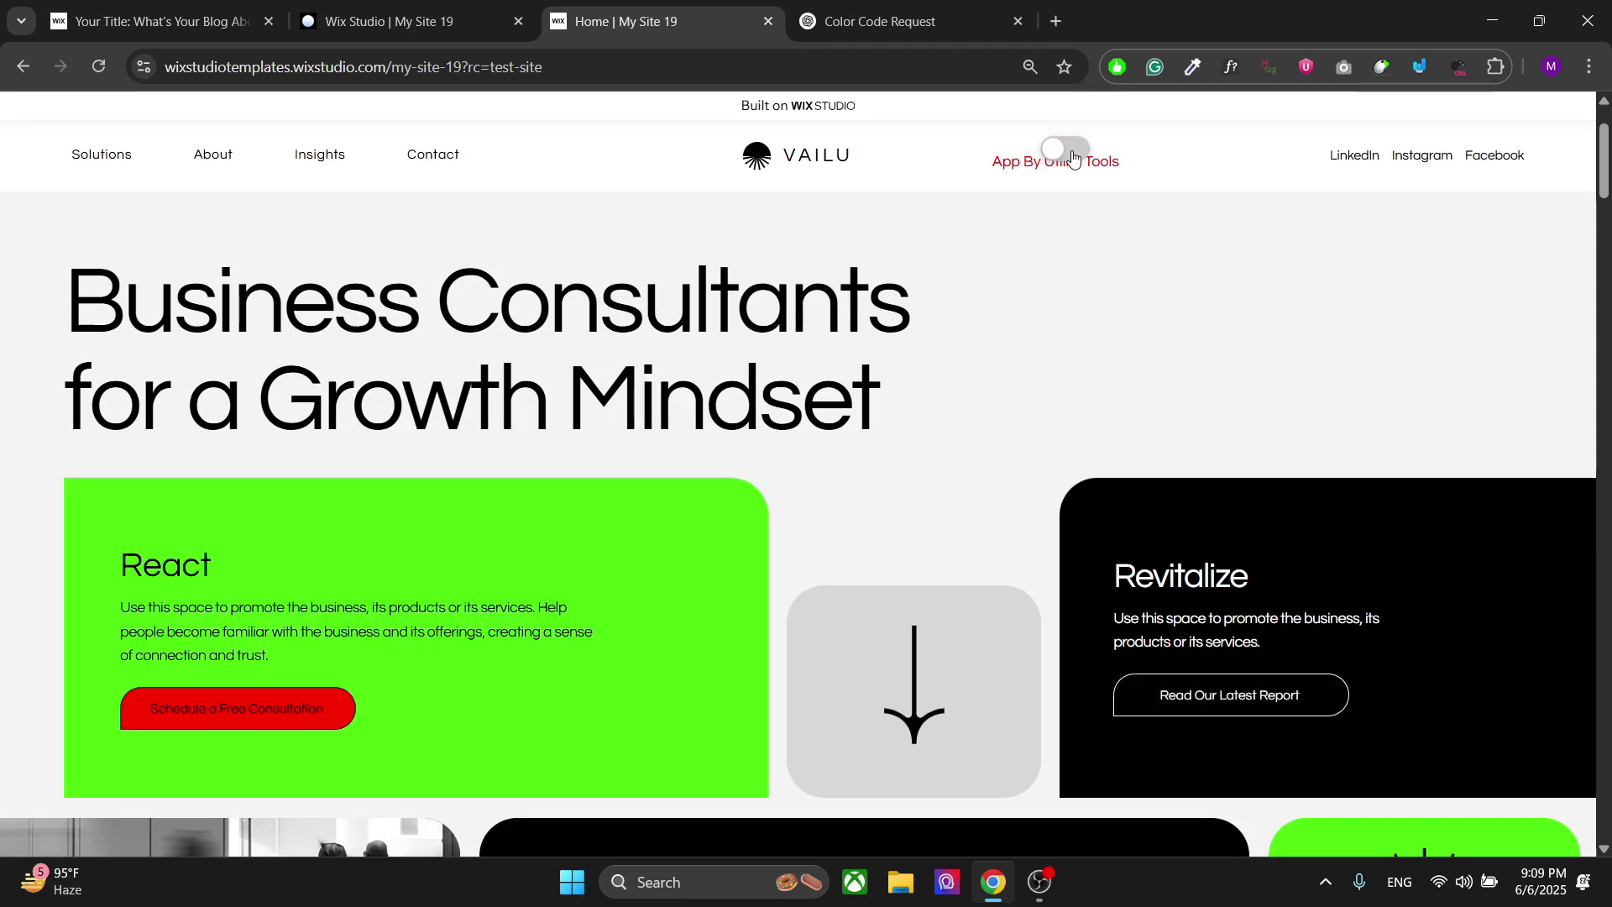
left_click(1071, 155)
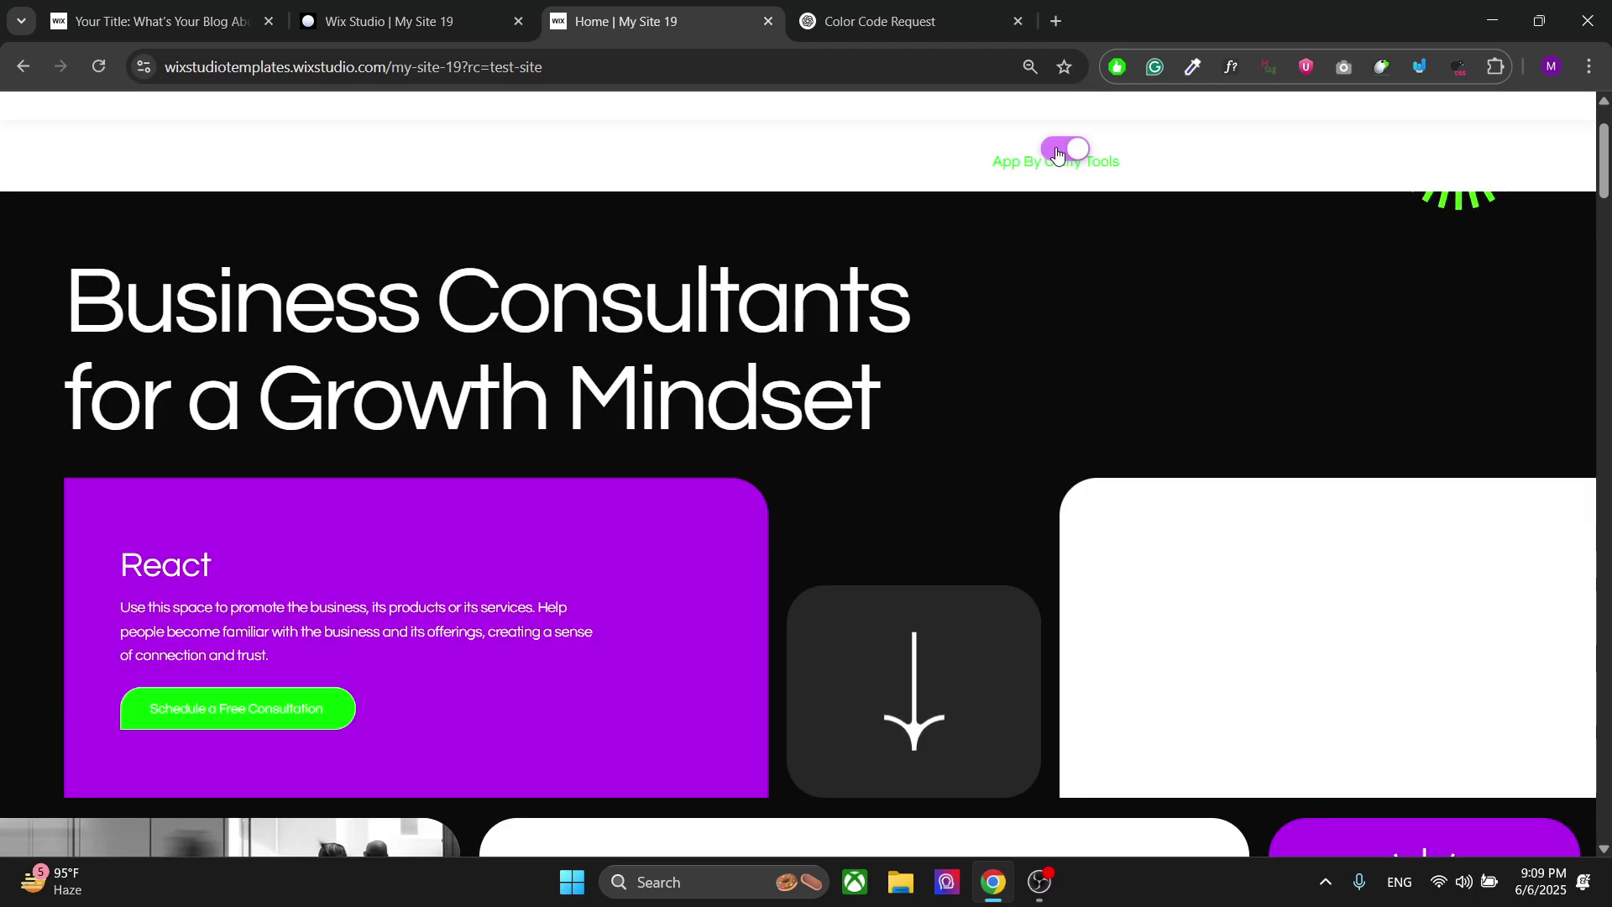
left_click(1057, 153)
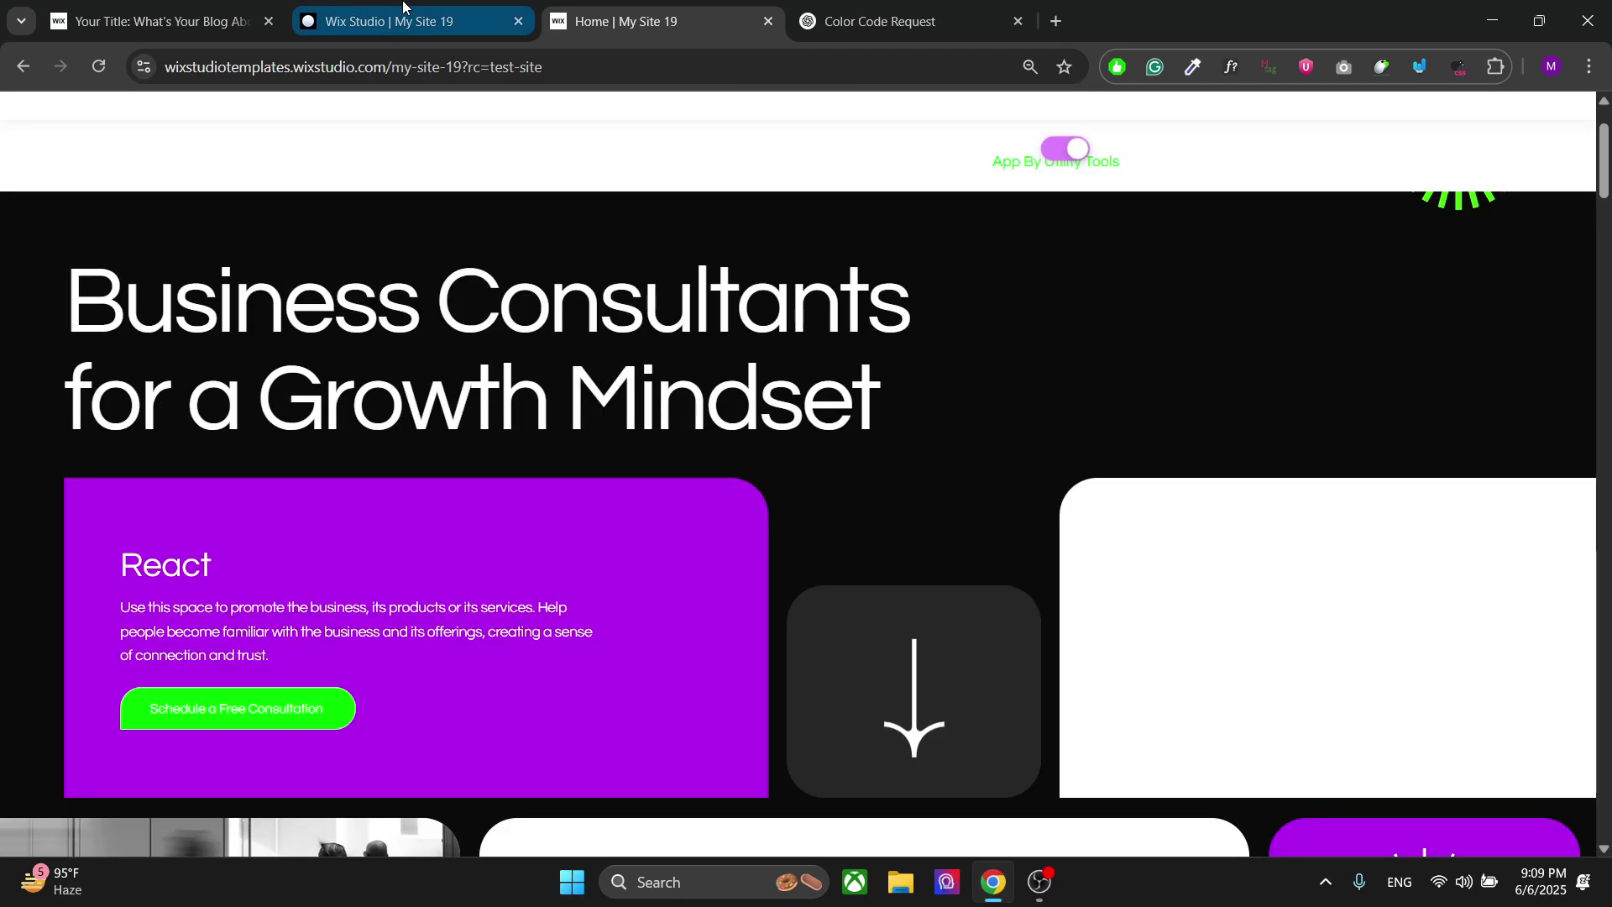
left_click(403, 21)
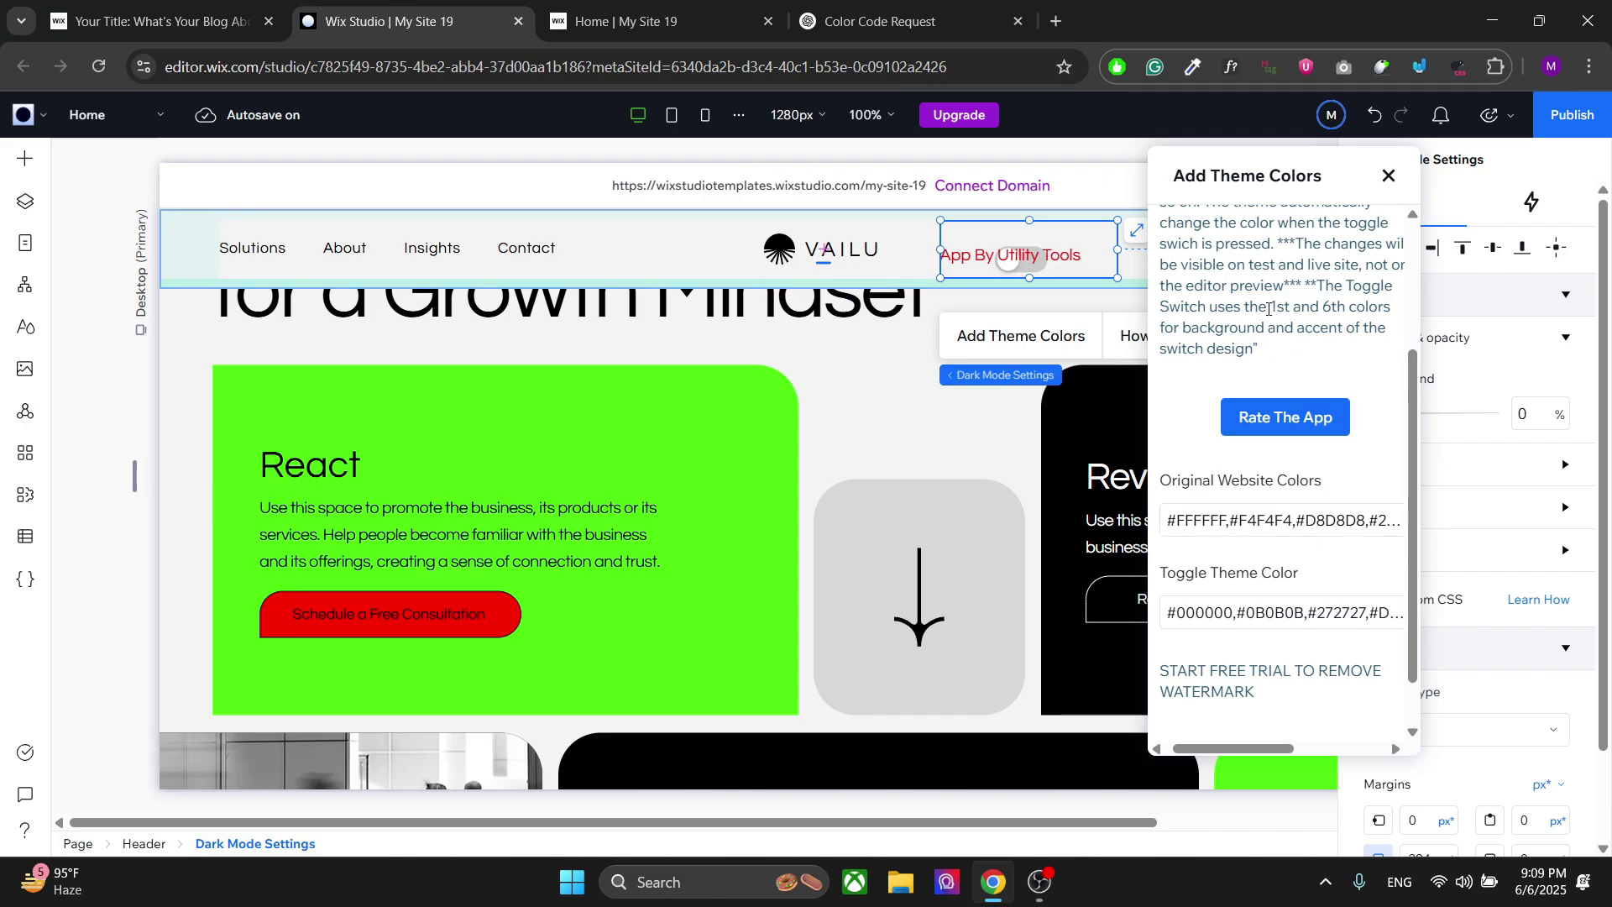
left_click_drag(1269, 309, 1340, 308)
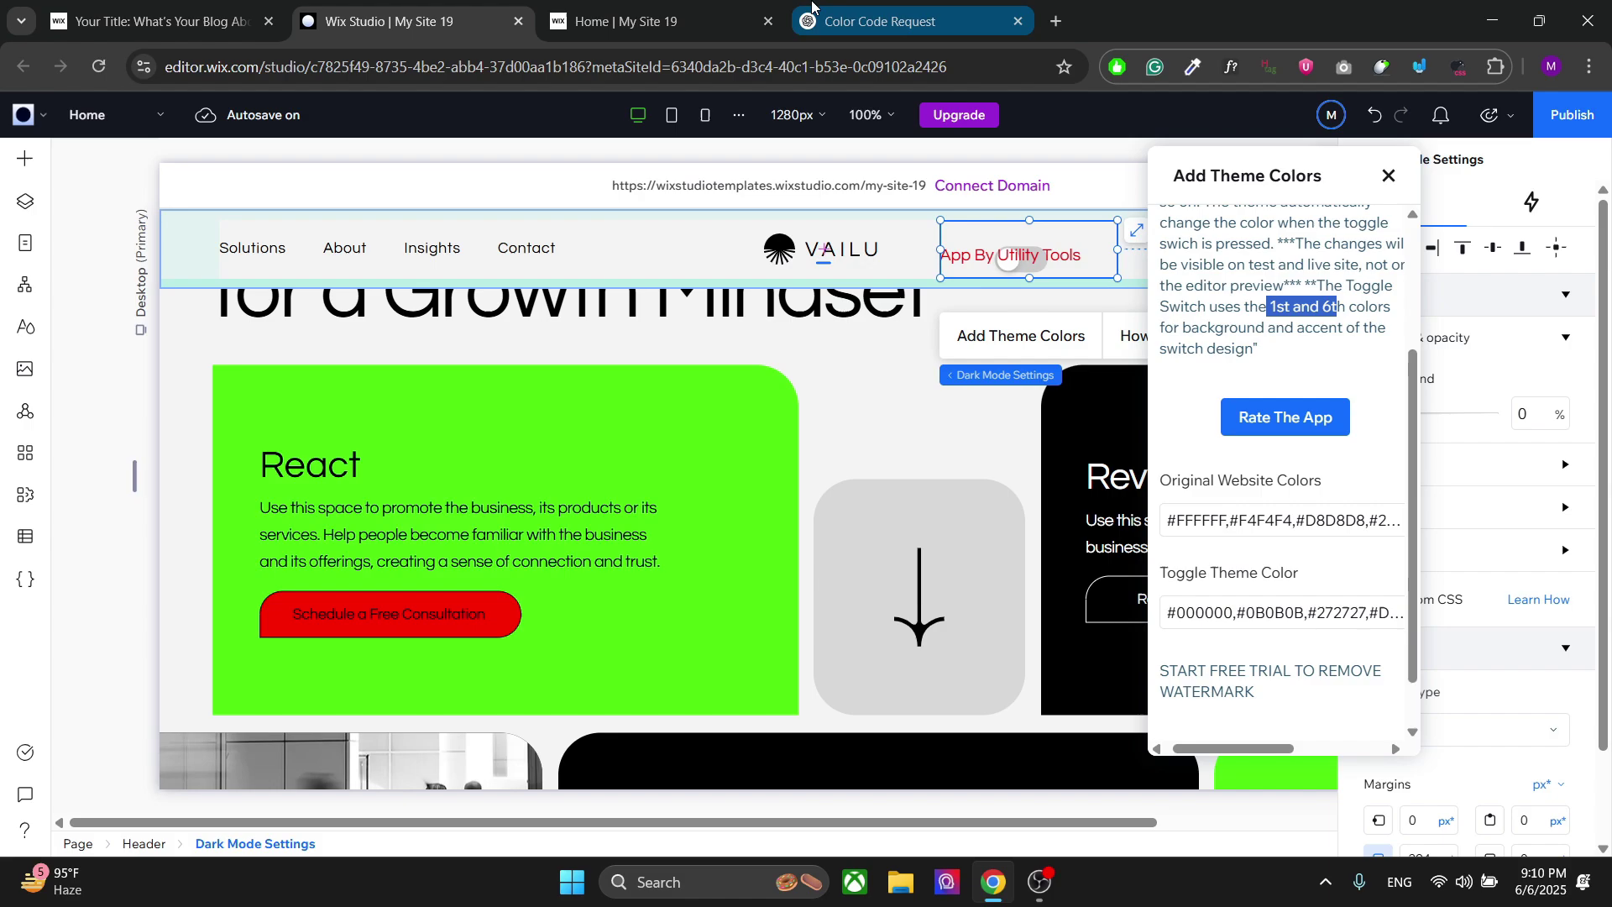
left_click(625, 21)
left_click(1077, 154)
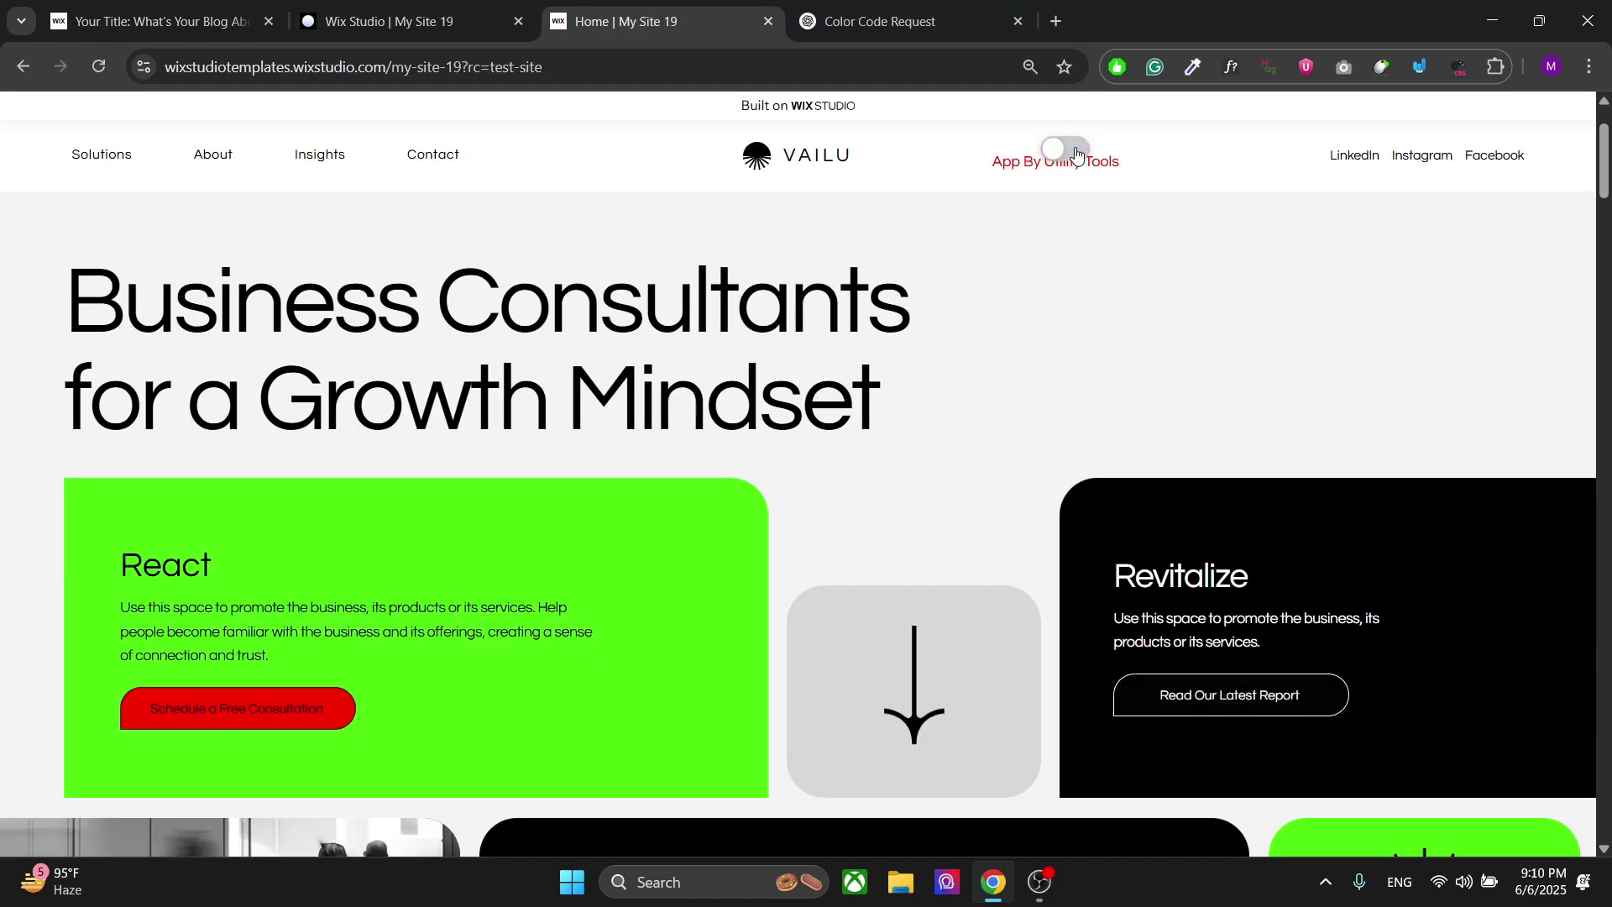
left_click(1069, 152)
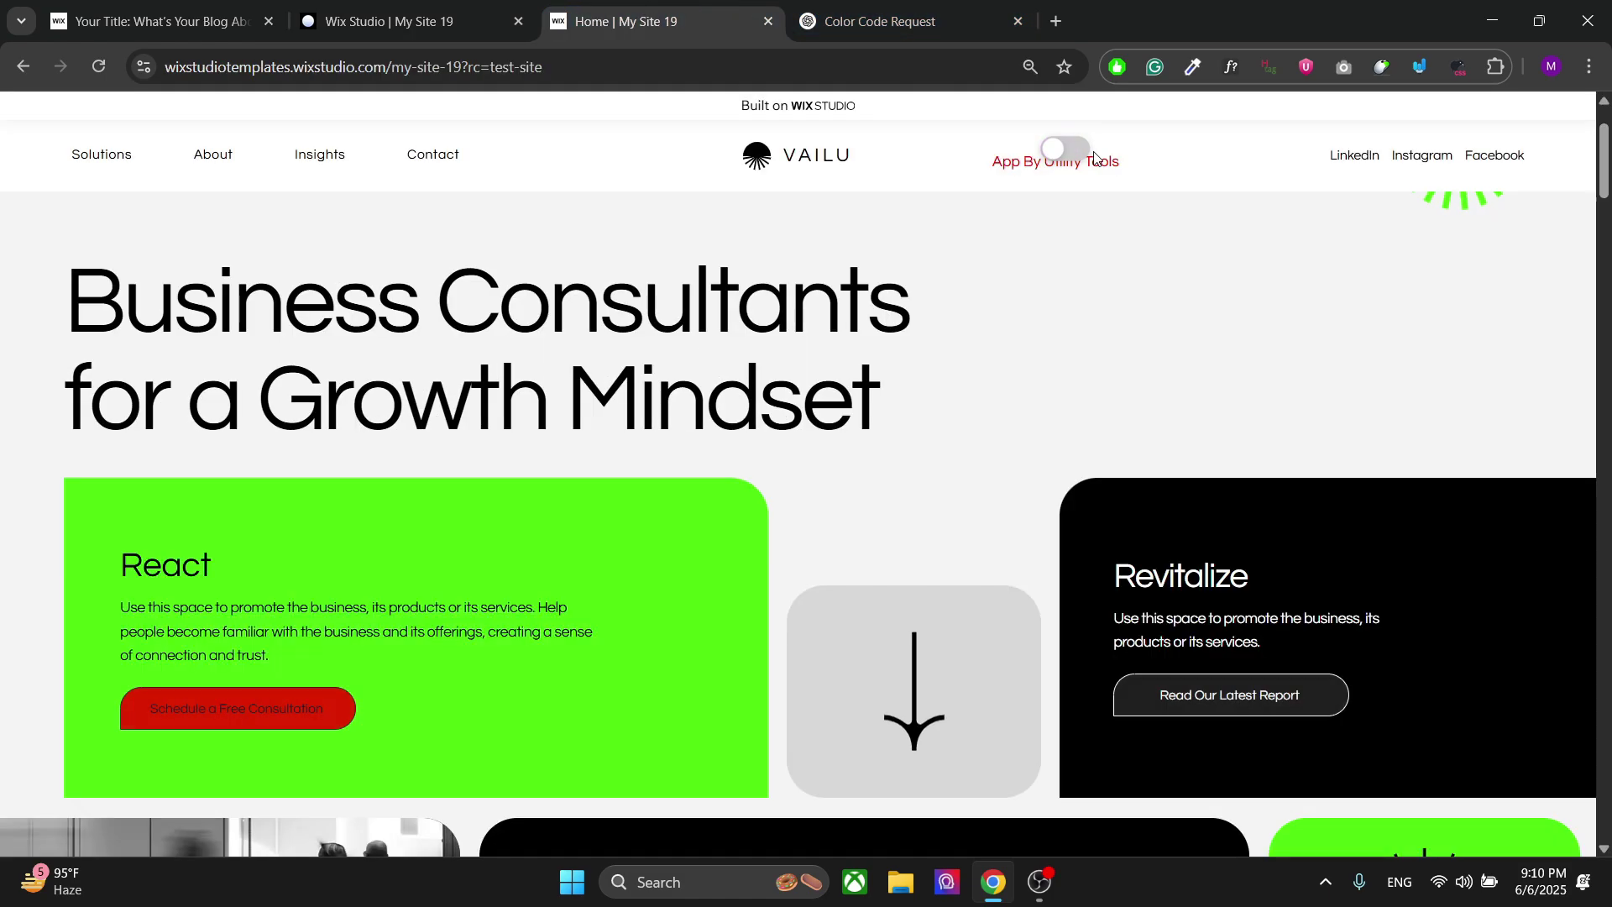
left_click(1075, 153)
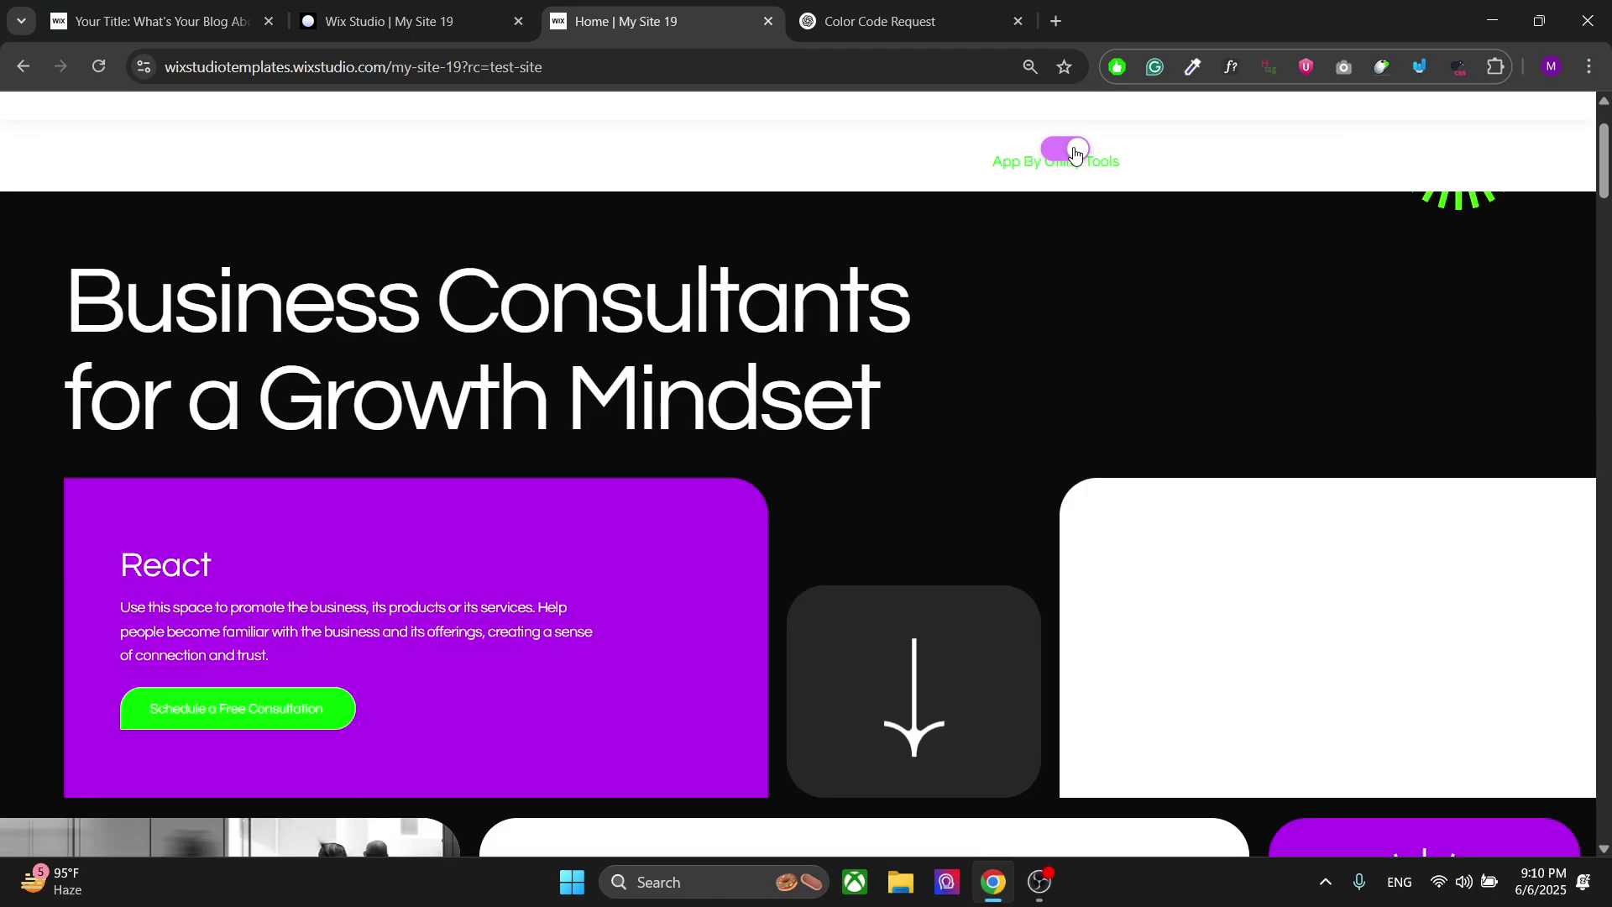
left_click(1075, 154)
scroll(922, 344, "down", 2)
scroll(922, 344, "up", 4)
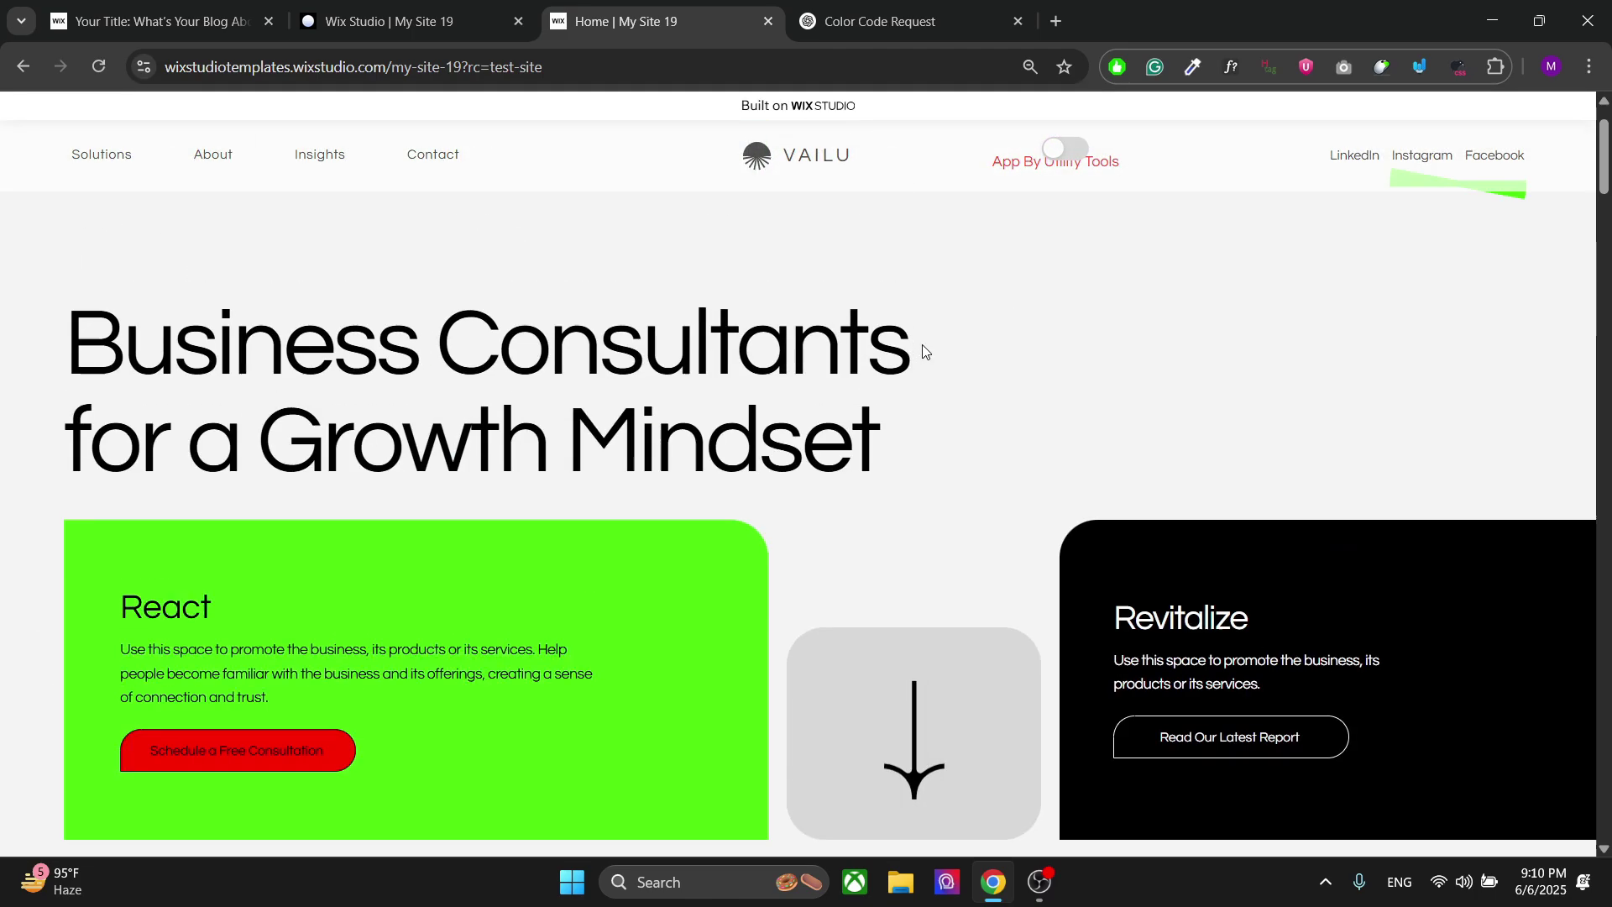
scroll(887, 471, "down", 9)
scroll(886, 471, "down", 5)
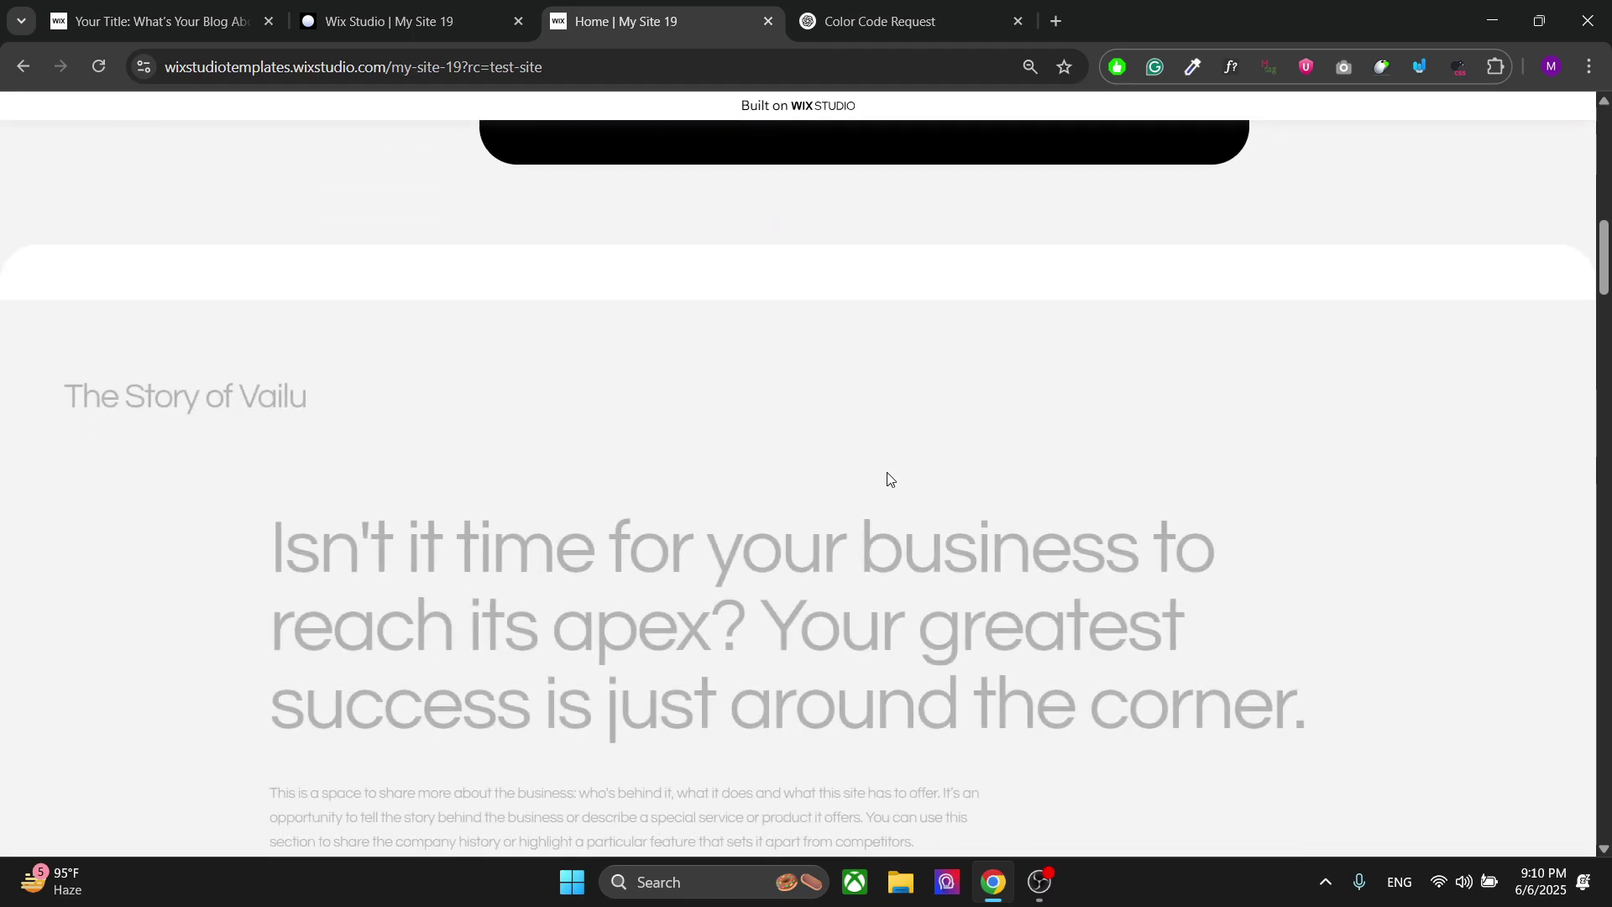
scroll(887, 472, "up", 8)
scroll(954, 386, "up", 5)
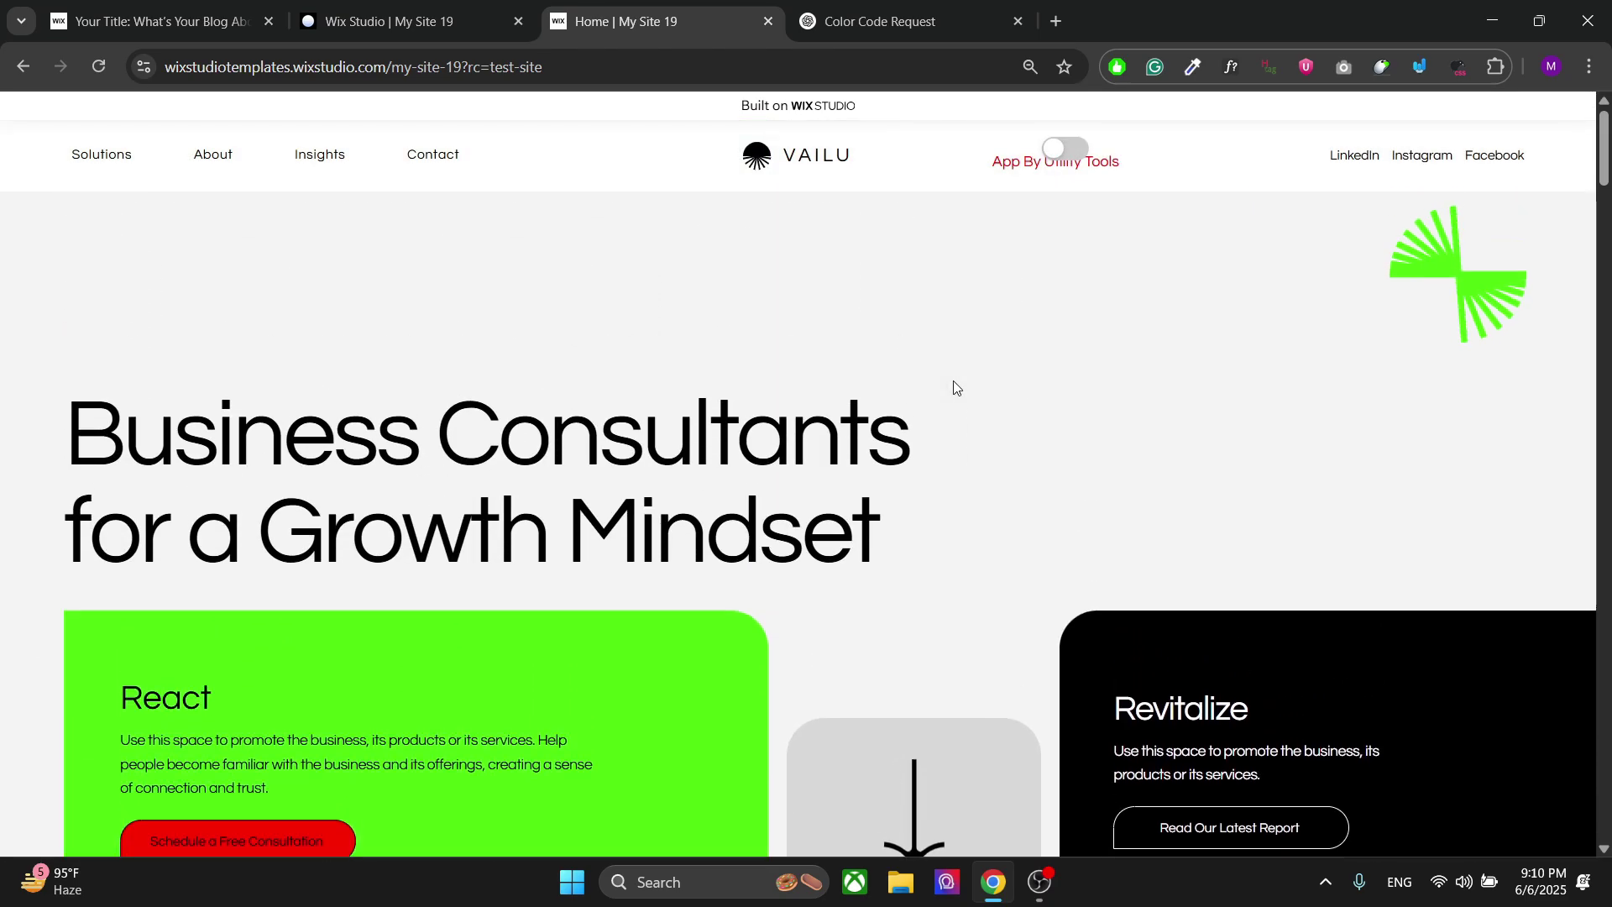
left_click(394, 21)
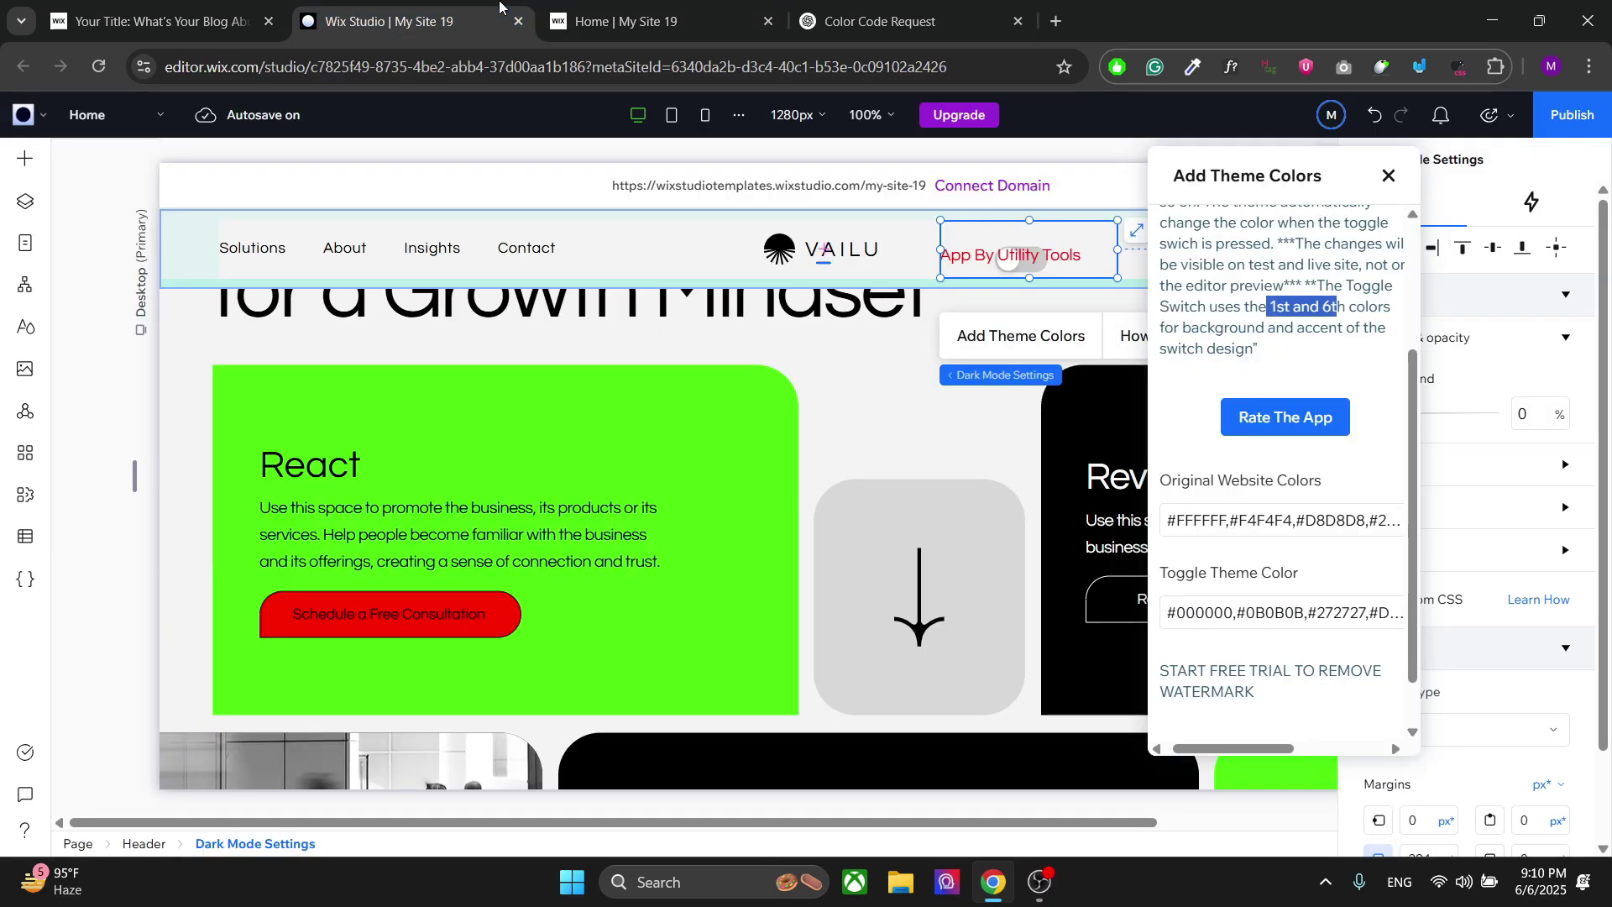